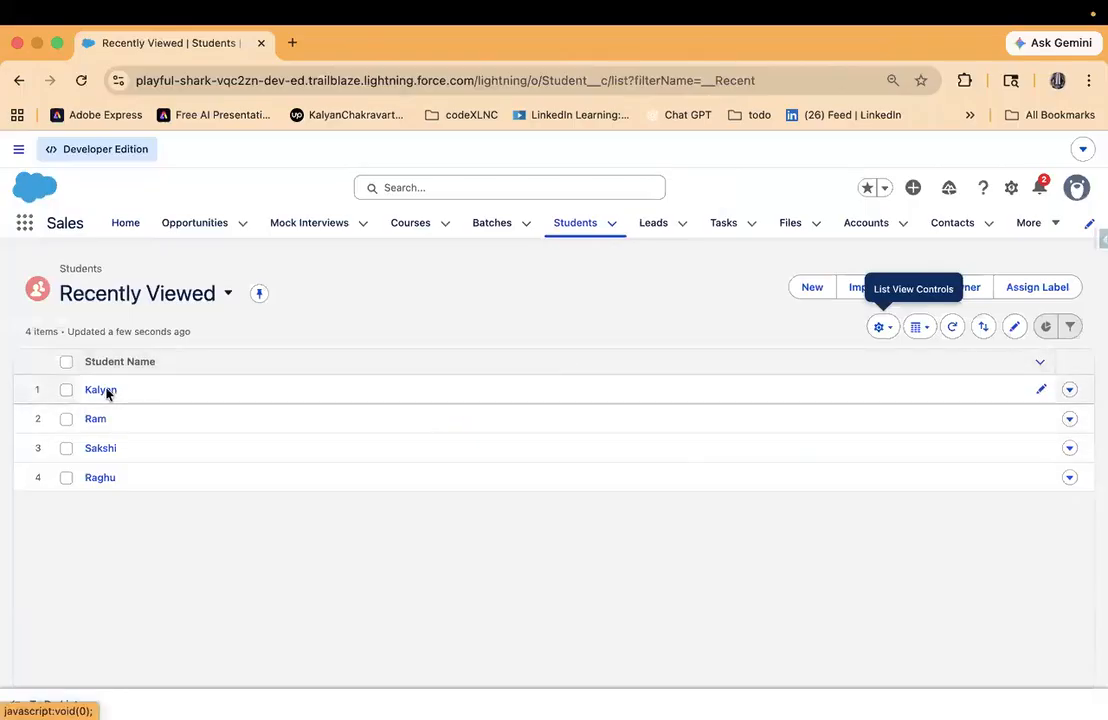
- Open the first student record in the list and check its subject marks, including Subject One
click(104, 389)
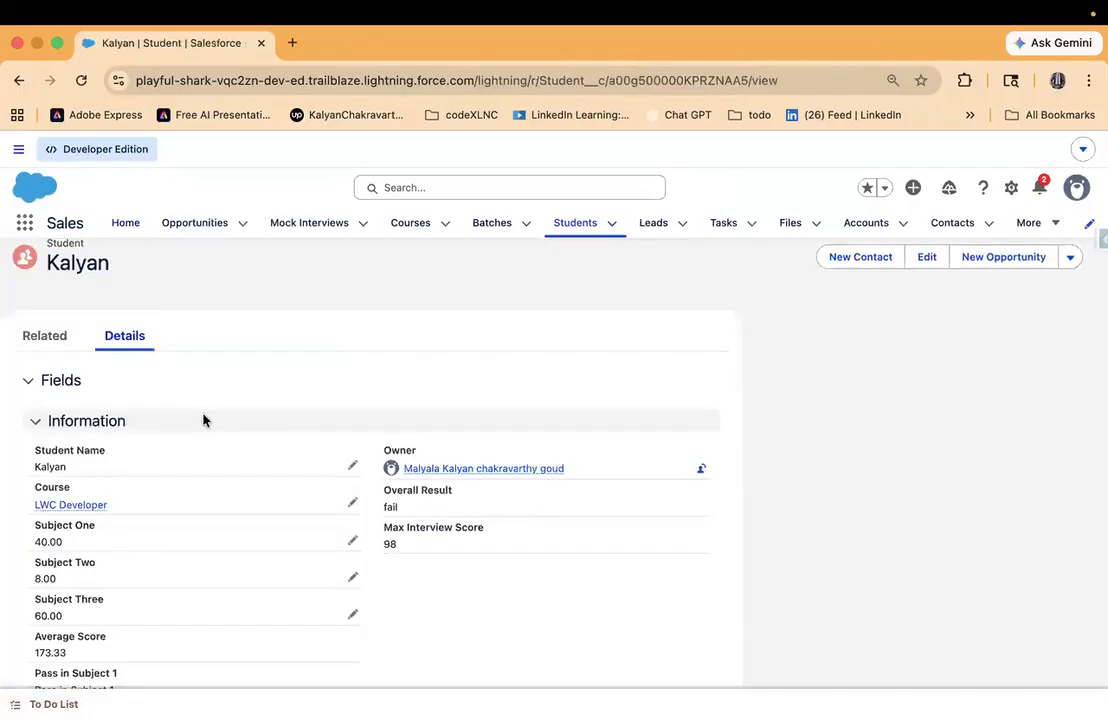
scroll(232, 489, down, 2)
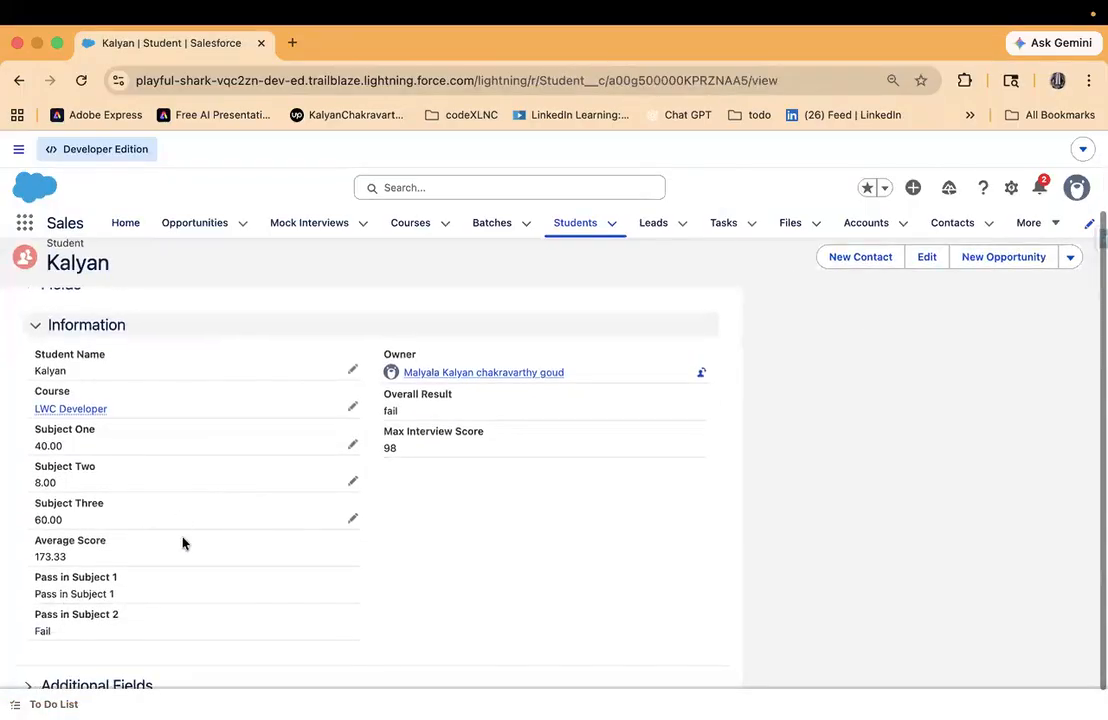
scroll(215, 548, down, 1)
scroll(215, 548, up, 1)
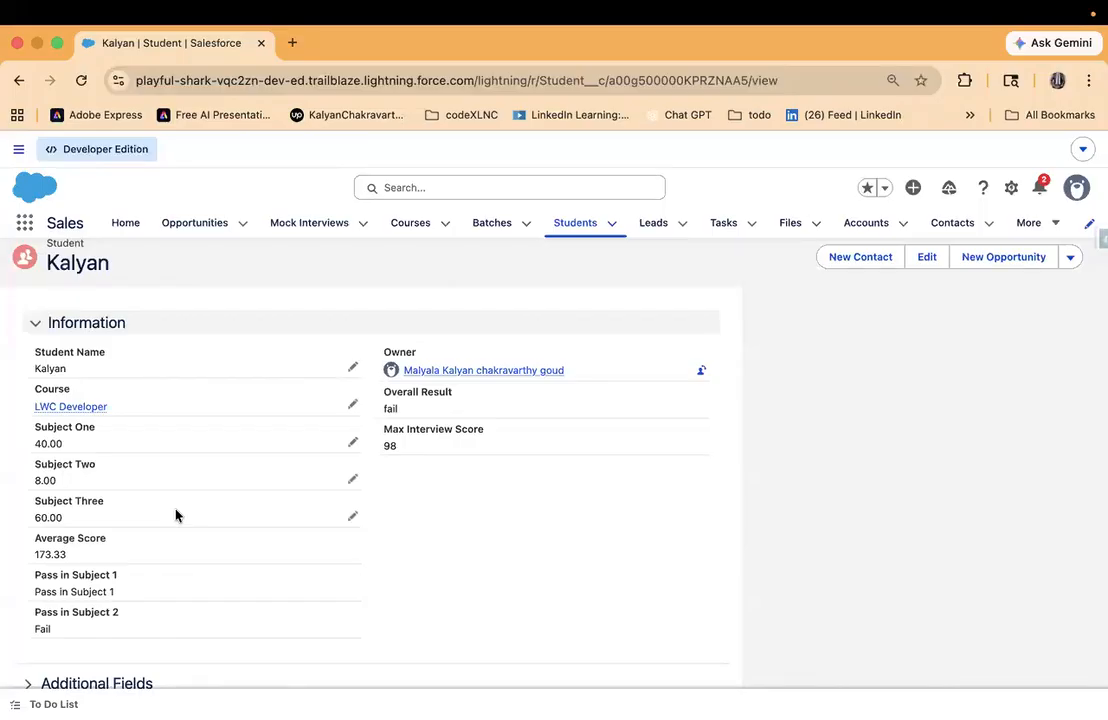
drag(25, 428, 131, 450)
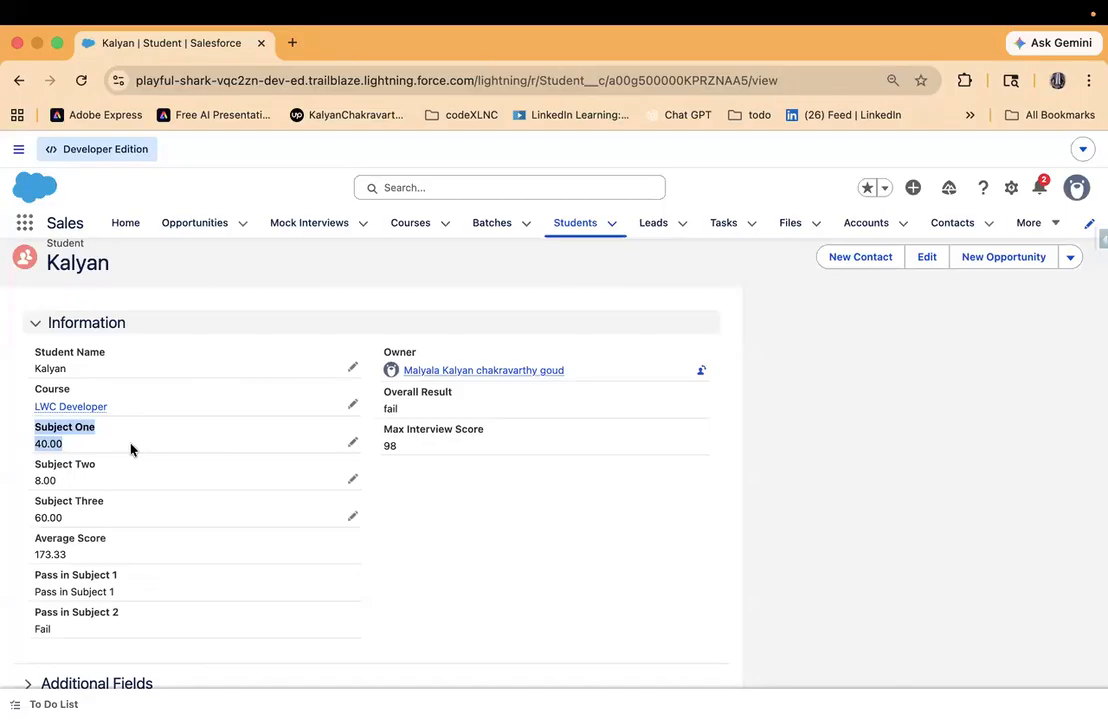
- Set the student's Subject One mark to 150 and save the record
click(352, 441)
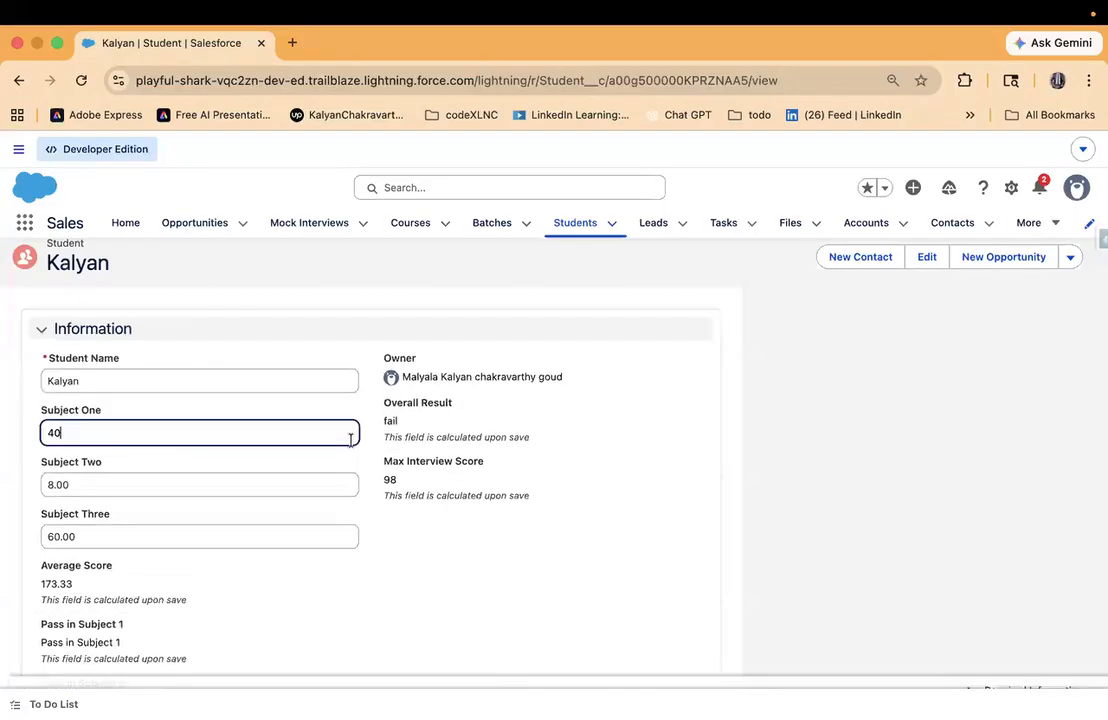
click(166, 487)
key(BackSpace)
key(BackSpace)
text(150)
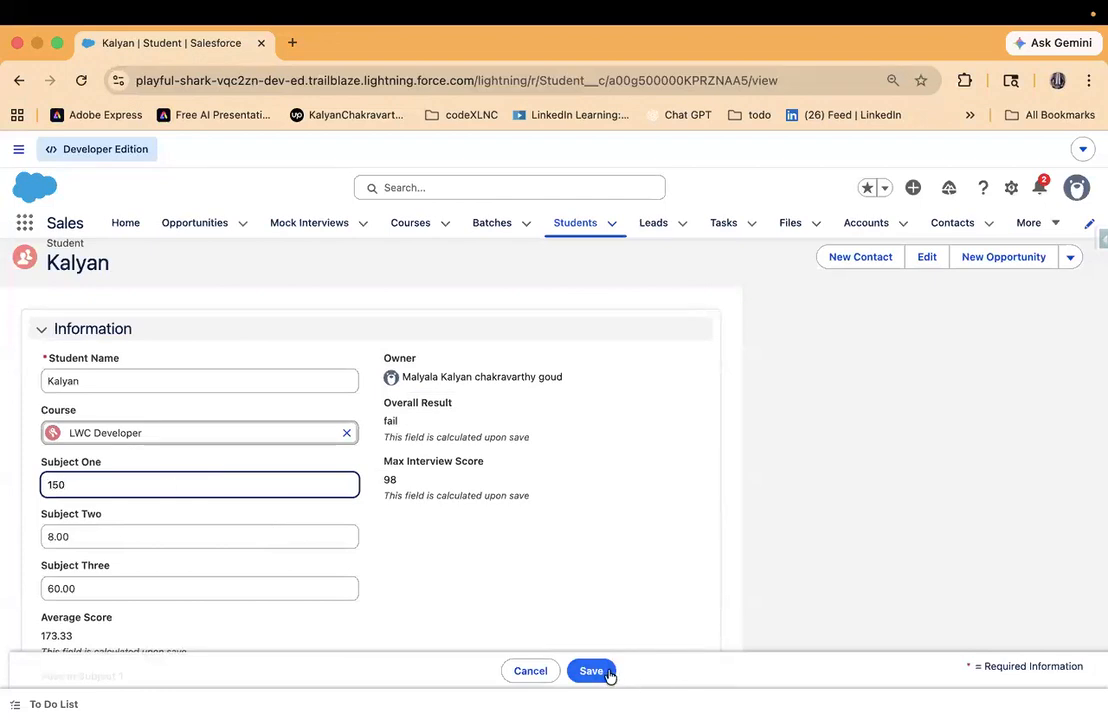
click(600, 675)
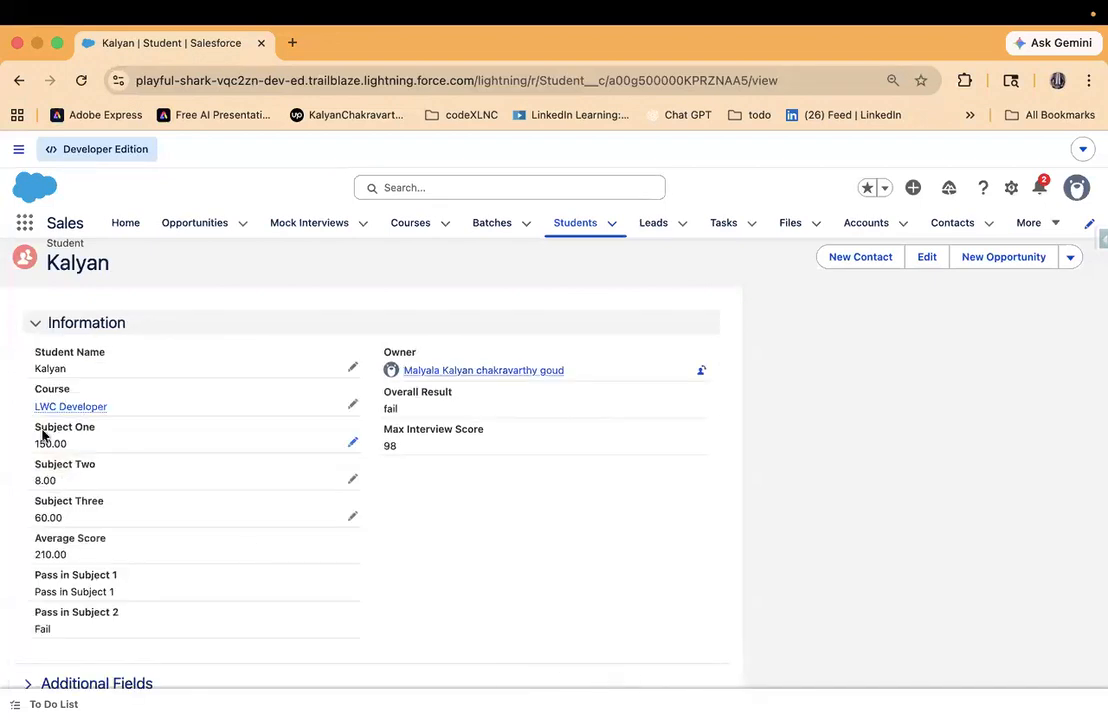
drag(30, 433, 98, 449)
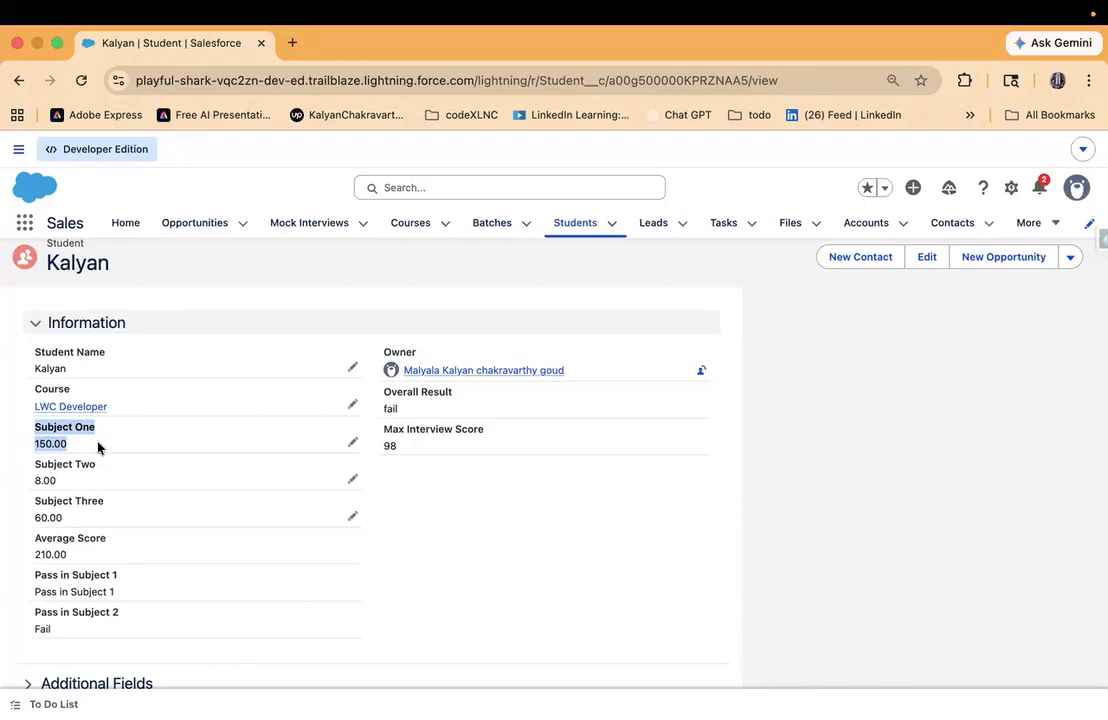
- Set the student's Subject One mark to 150000000 and save the record
click(352, 442)
click(219, 482)
text(0000000)
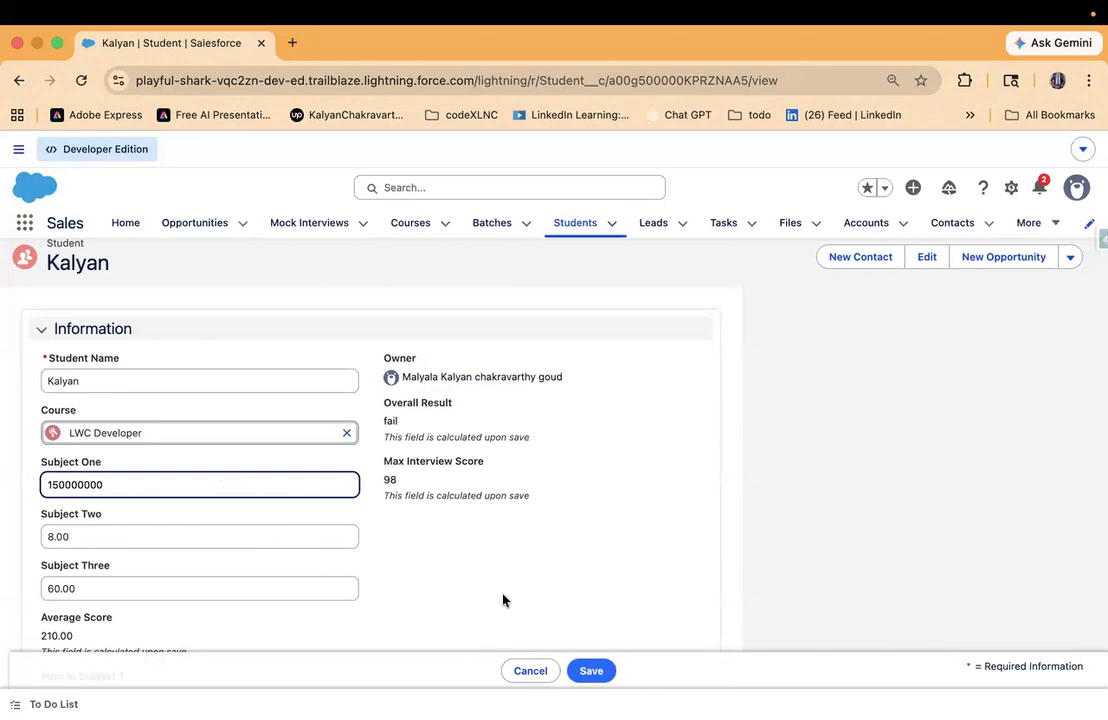
click(603, 671)
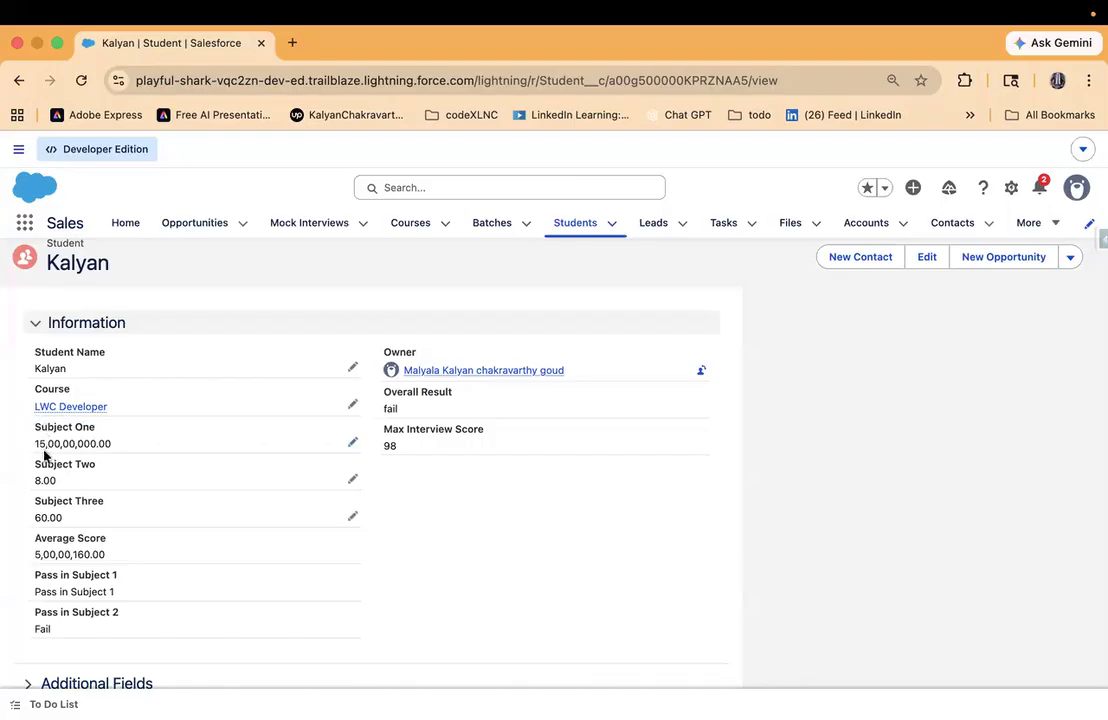
drag(35, 426, 271, 450)
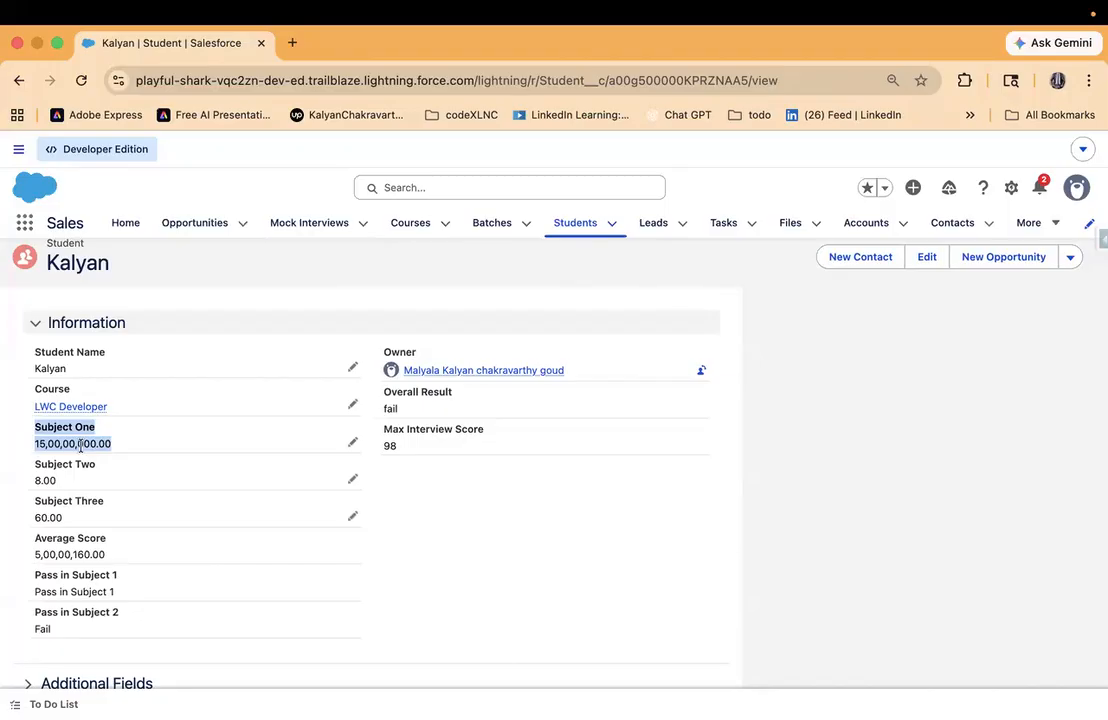
- Go to the Object Manager in Setup, search for "studen" and open the Student object
click(1010, 187)
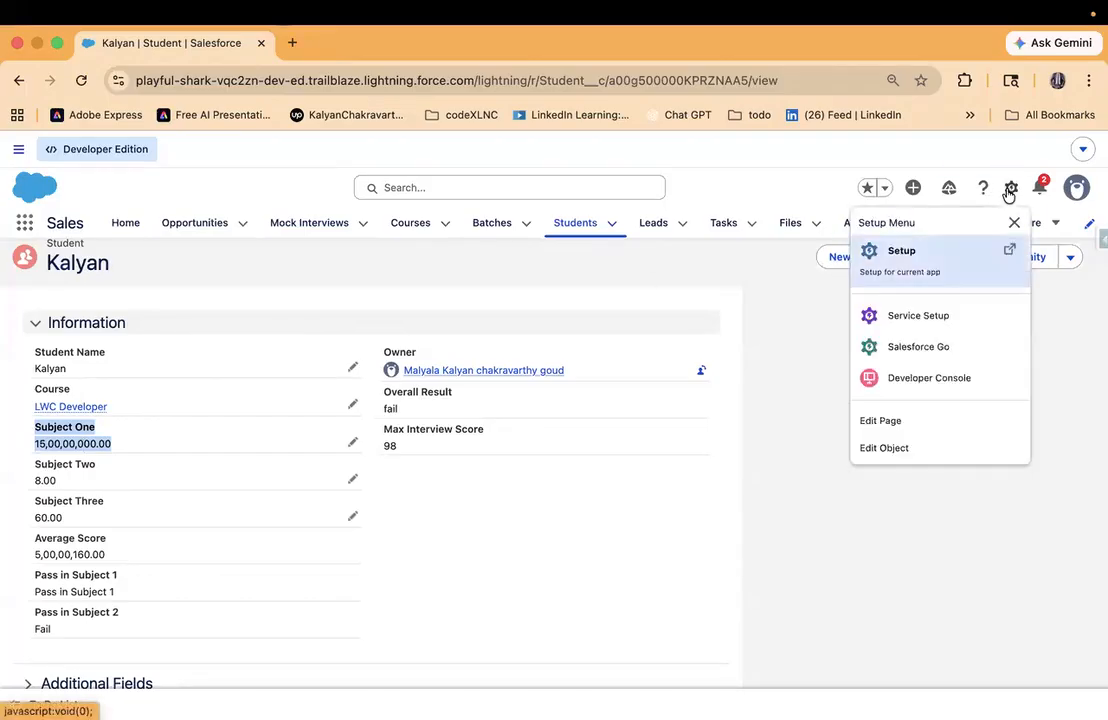
click(918, 261)
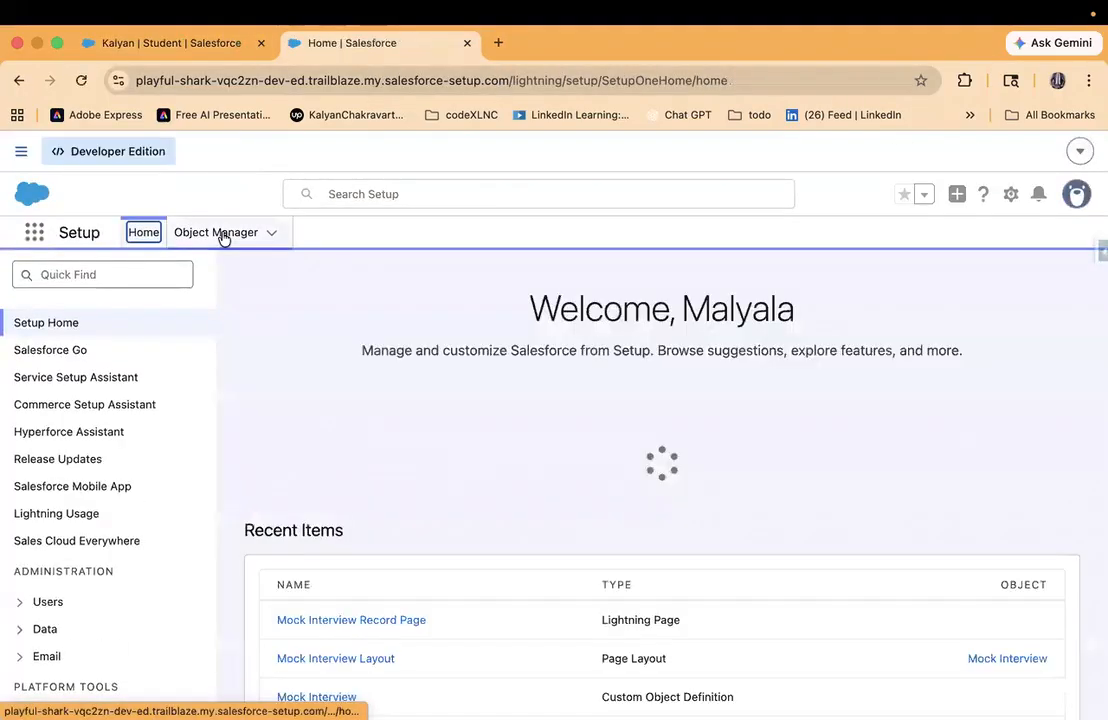
click(220, 234)
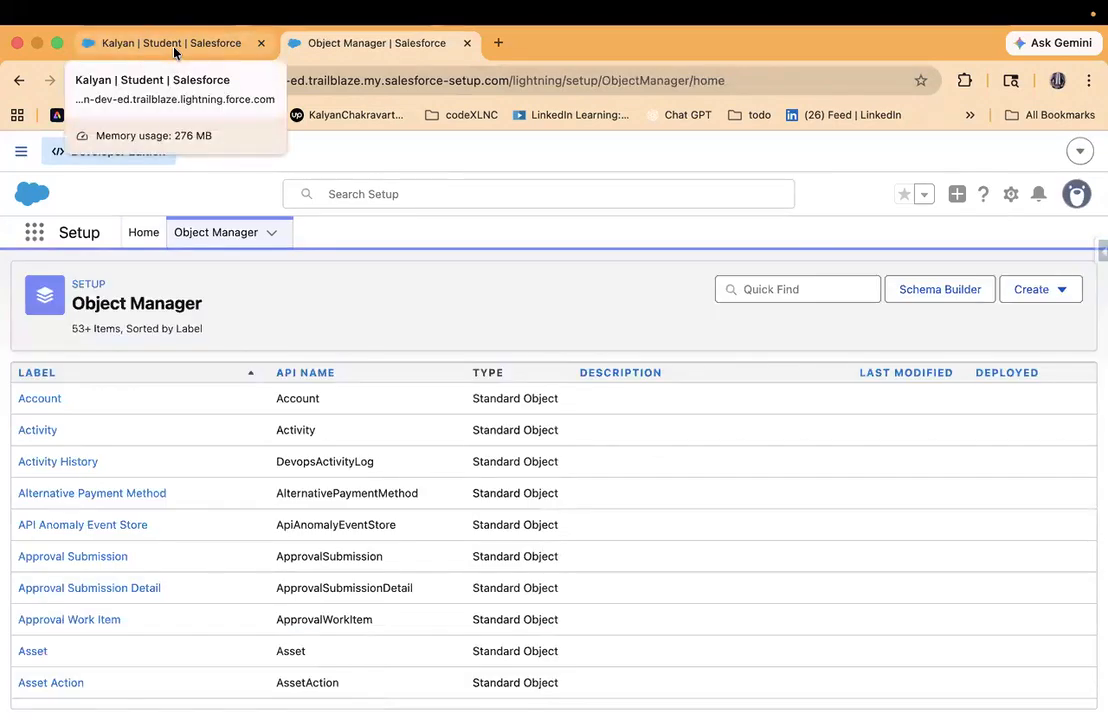
click(174, 48)
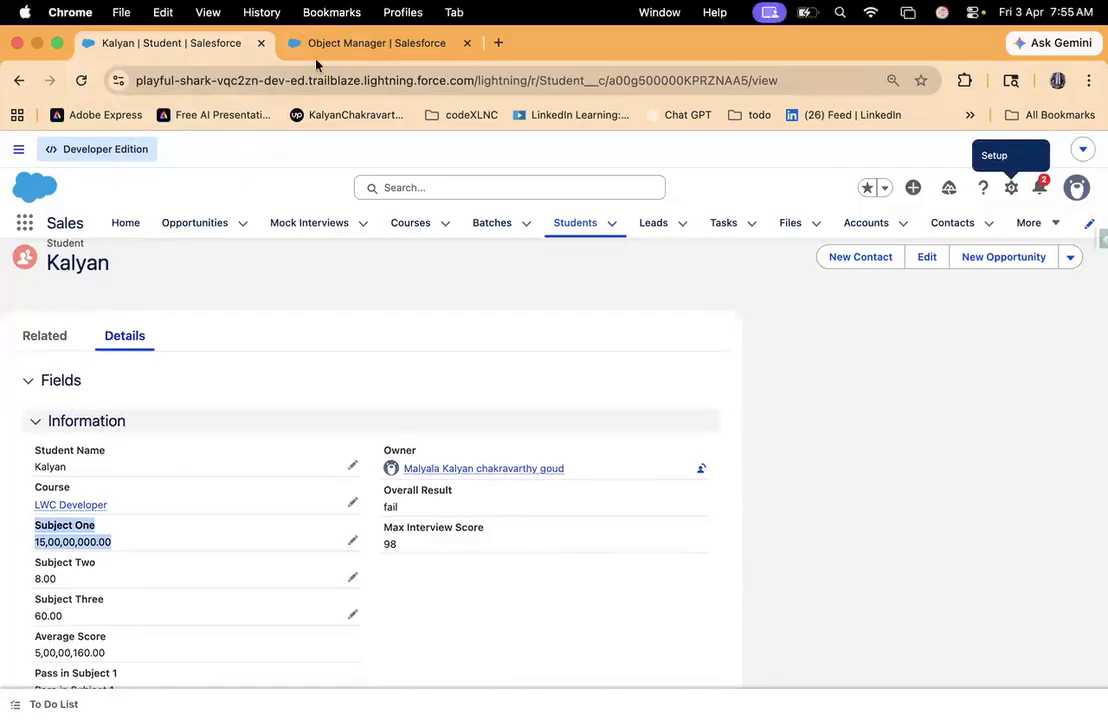
click(285, 38)
click(818, 286)
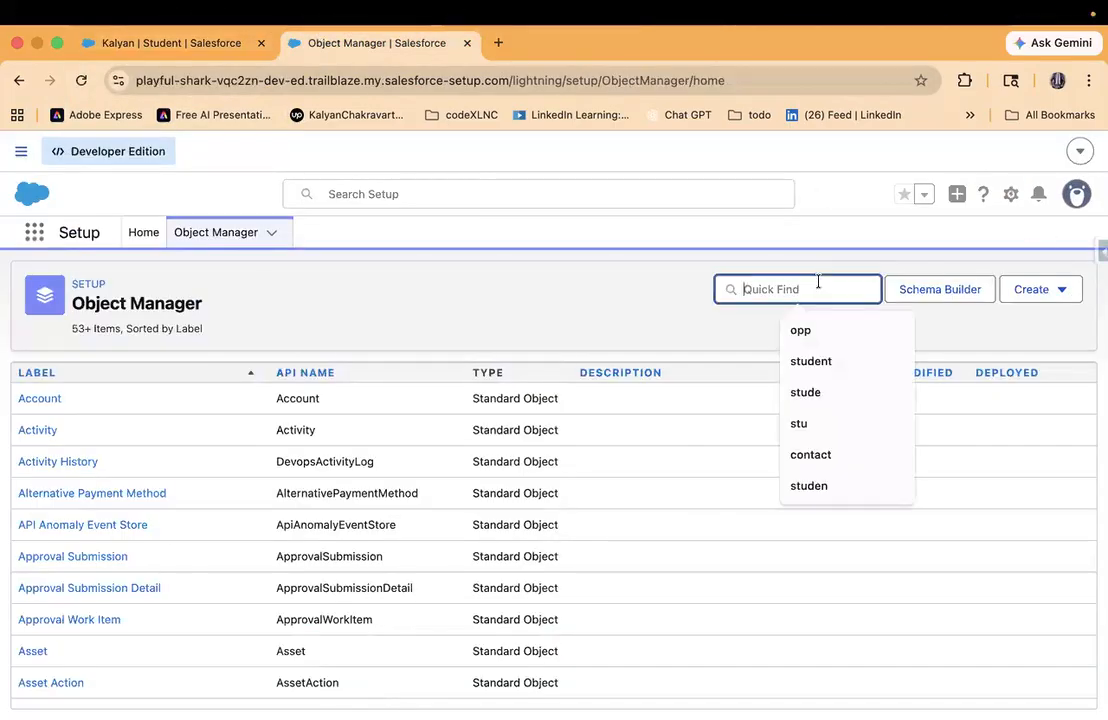
text(studen)
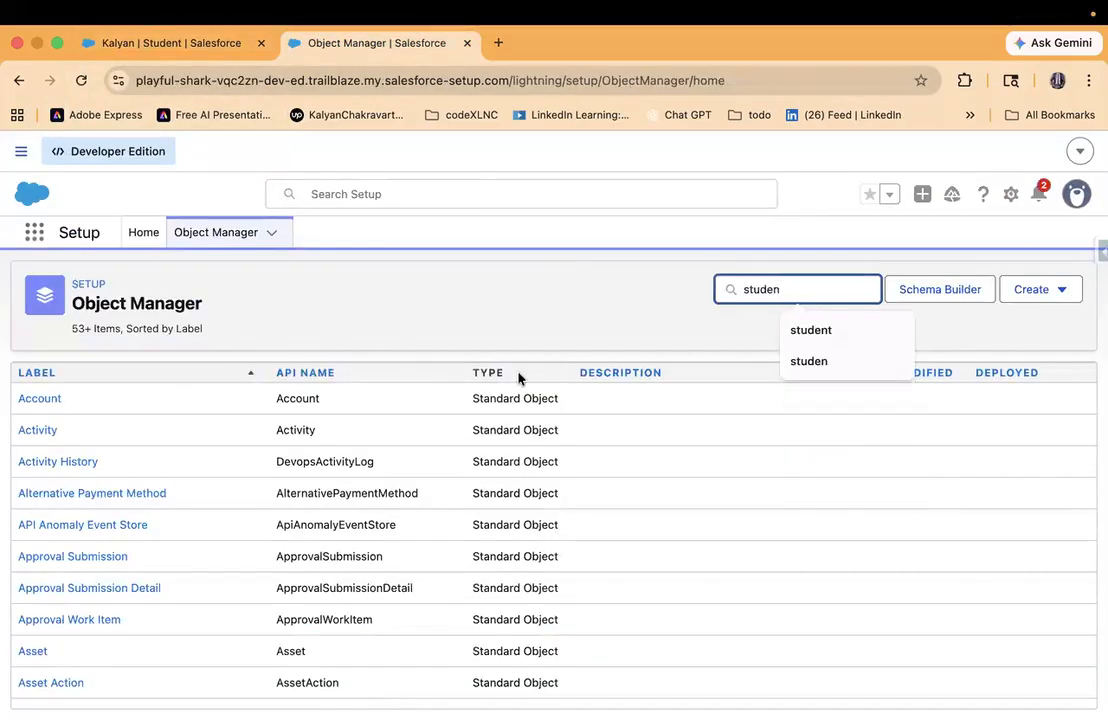
click(50, 403)
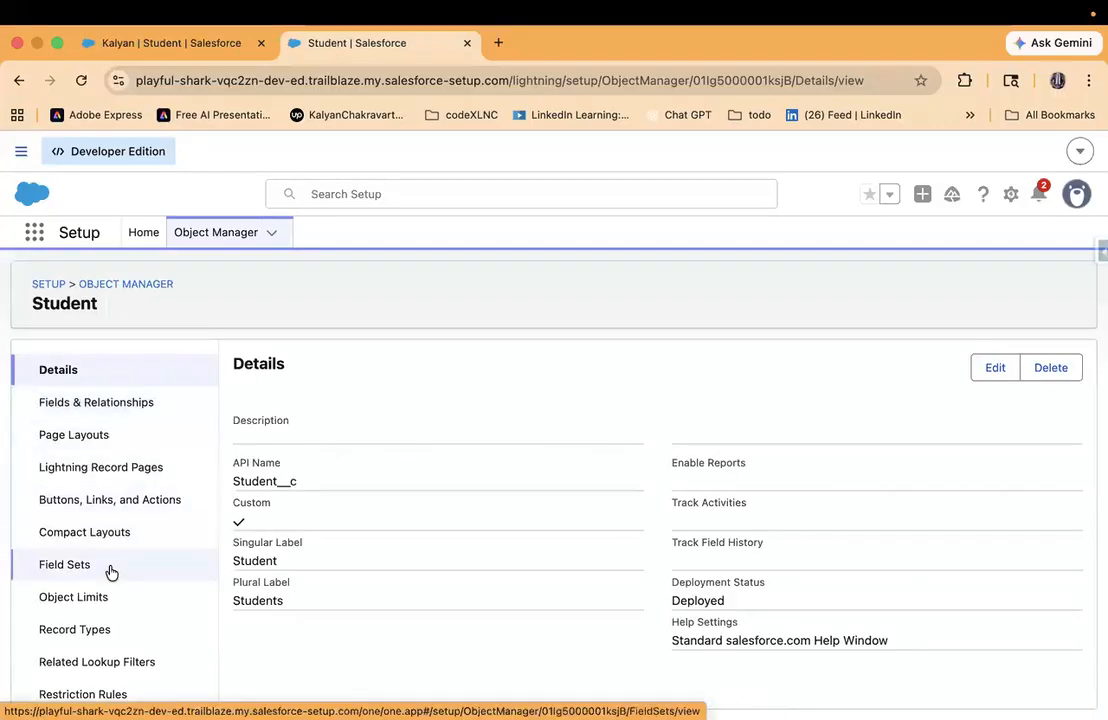
- Open the validation rules of the Student object
scroll(111, 572, down, 4)
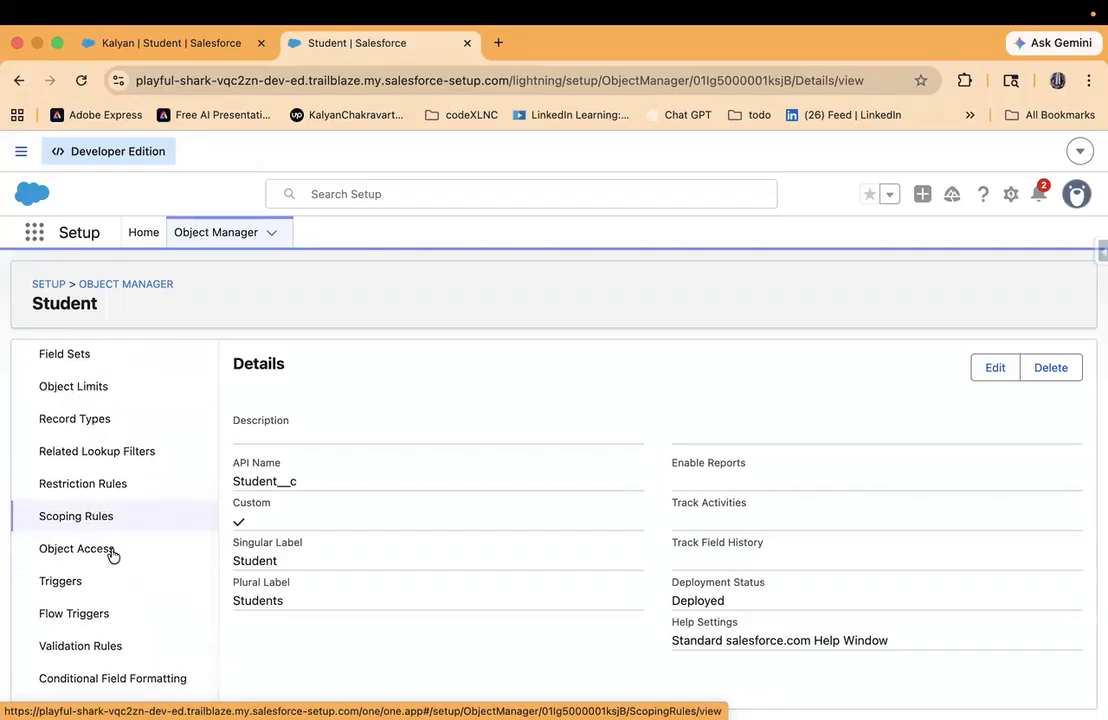
scroll(111, 485, up, 4)
scroll(111, 487, down, 3)
scroll(110, 485, up, 3)
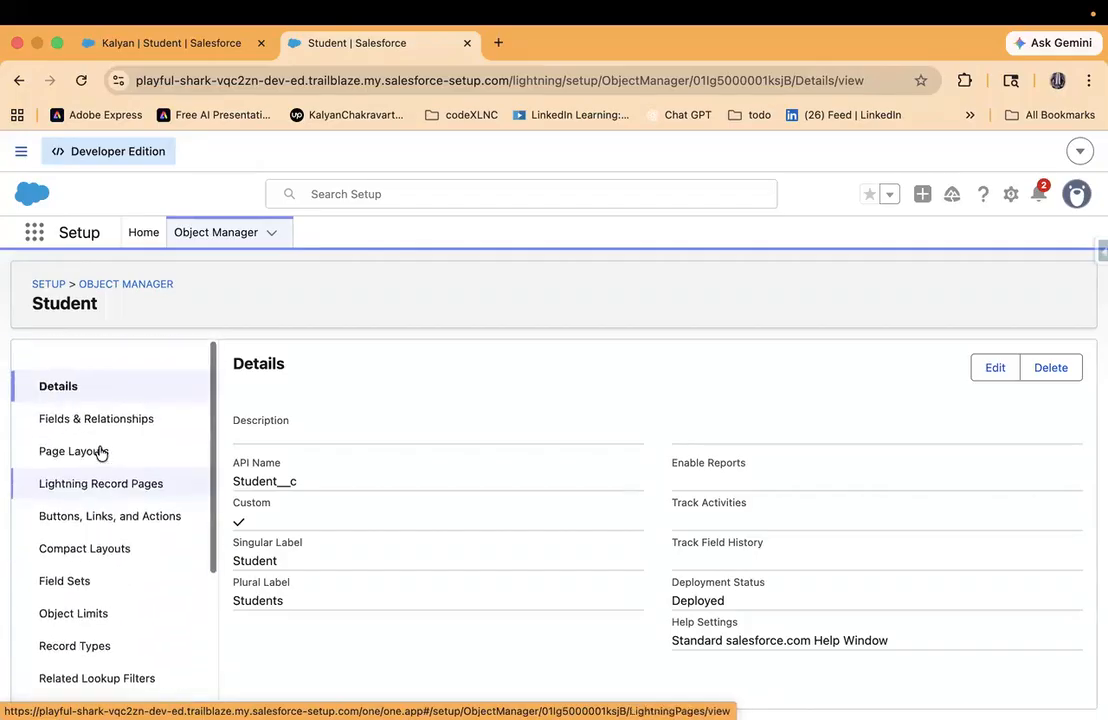
scroll(90, 512, down, 5)
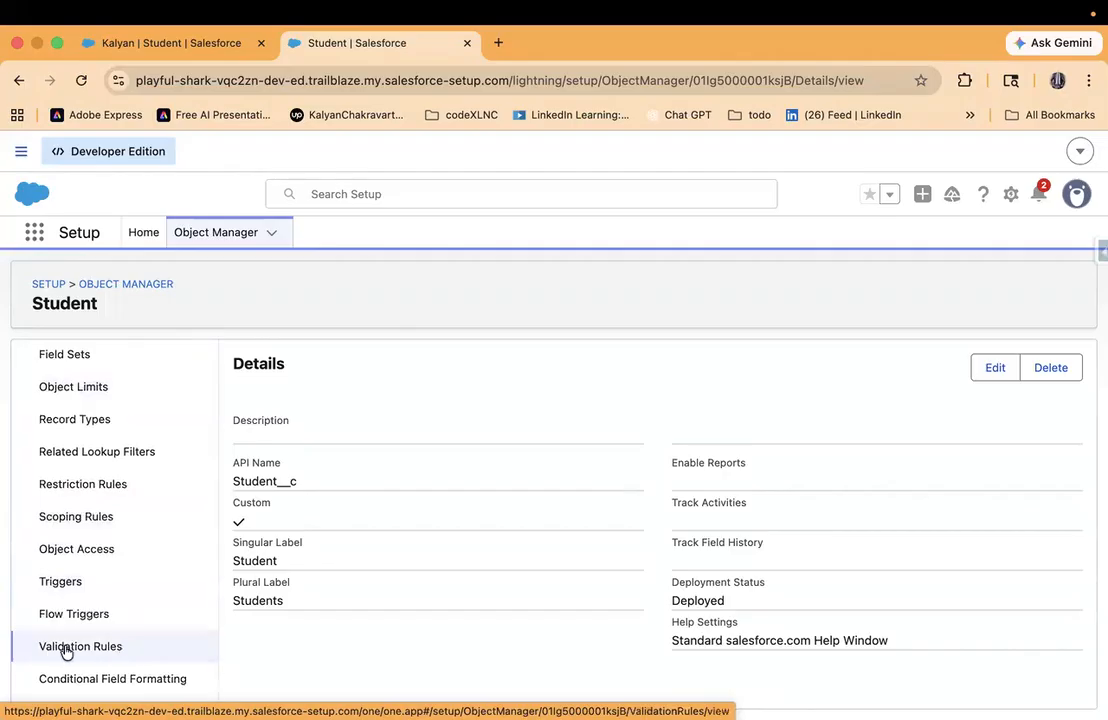
click(80, 646)
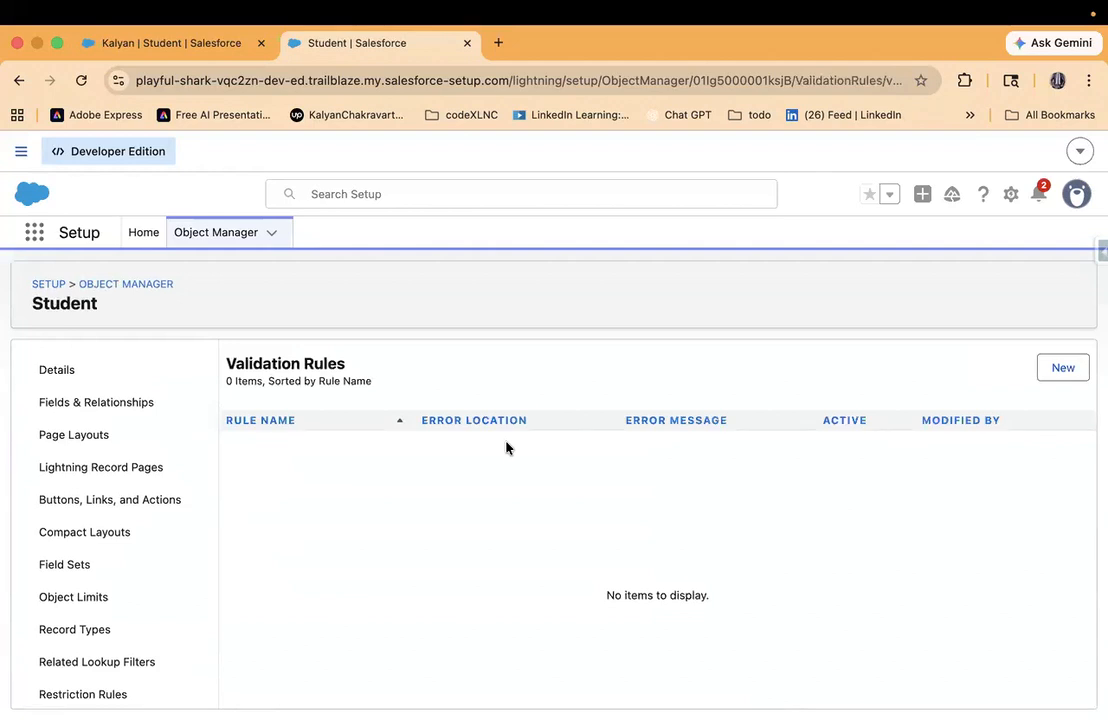
- Start a new validation rule for Student and enter the rule name "Maximum Allowed Marks on Subject one"
click(1070, 378)
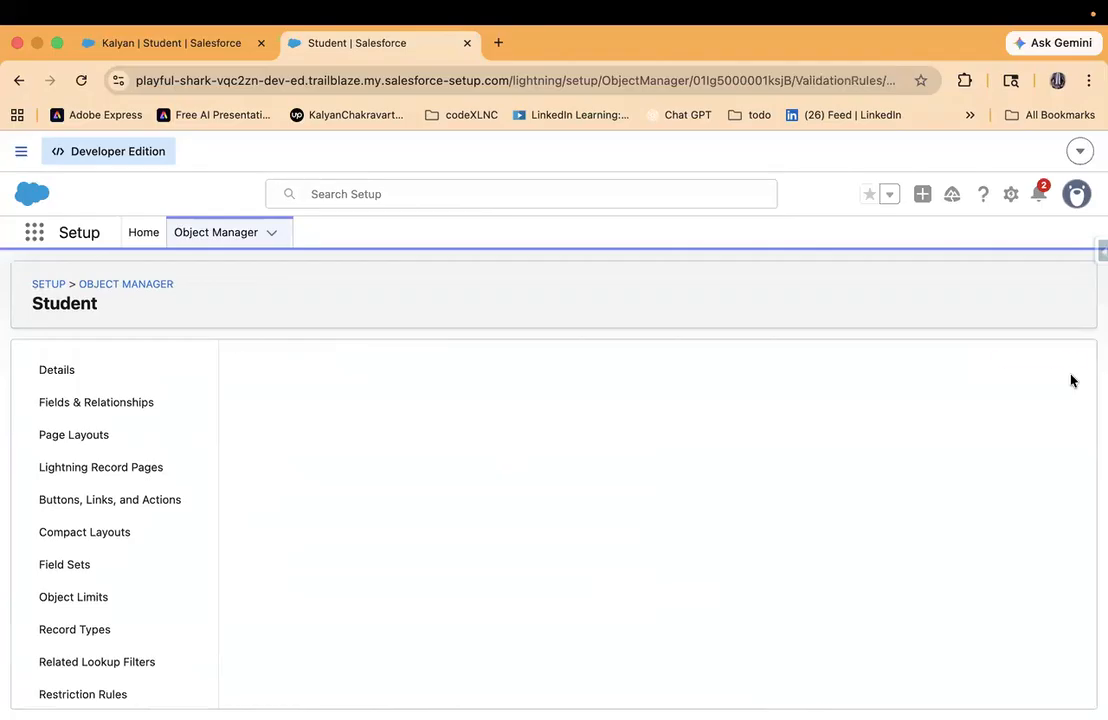
click(416, 476)
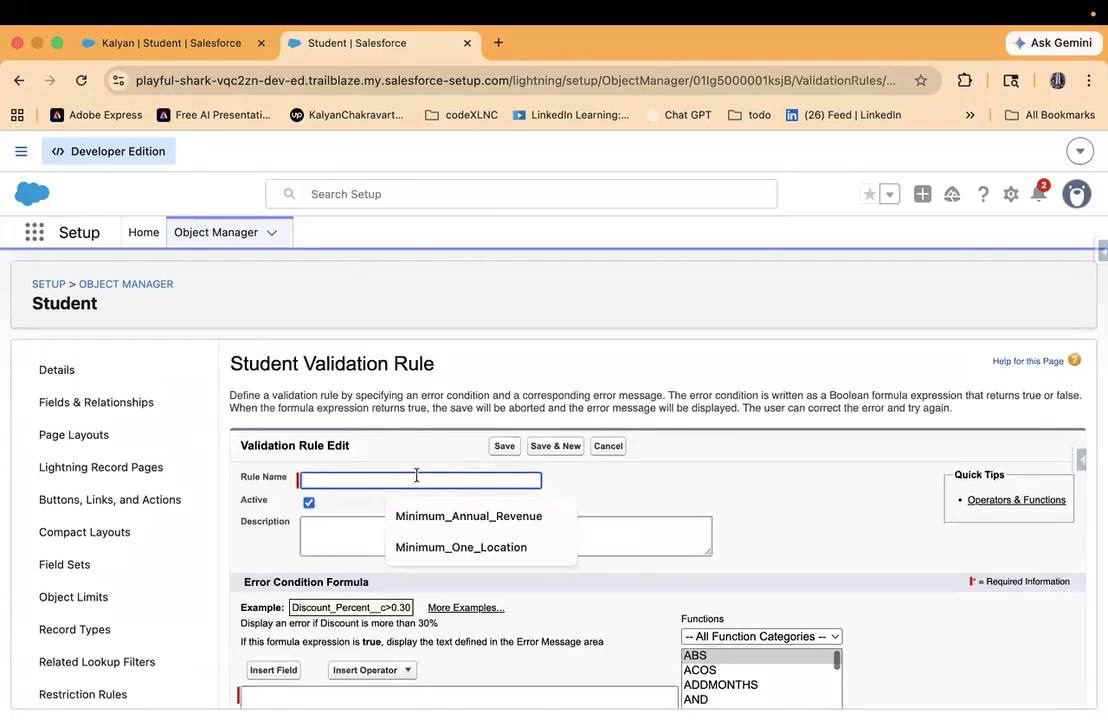
text(Maximum Allowed Marks on Subject one)
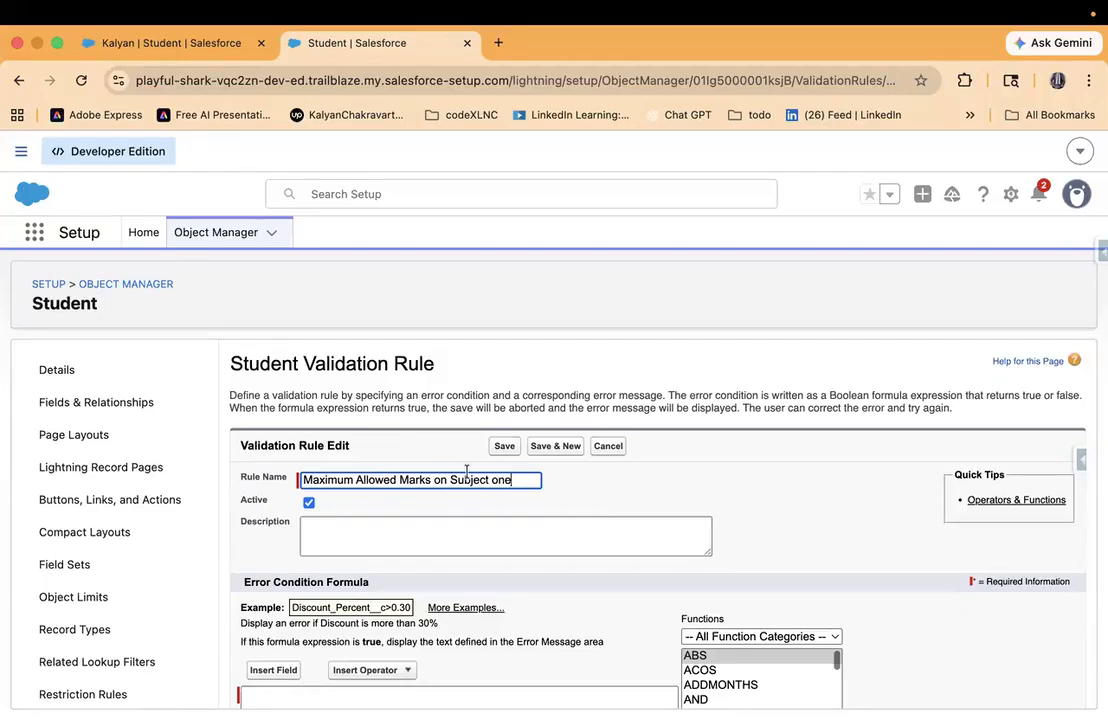
- Correct the capitalisation in the rule name to "Maximum Allowed Marks on Subject One"
click(457, 480)
key(BackSpace)
text(s)
key(BackSpace)
text(S)
click(498, 480)
key(BackSpace)
text(O)
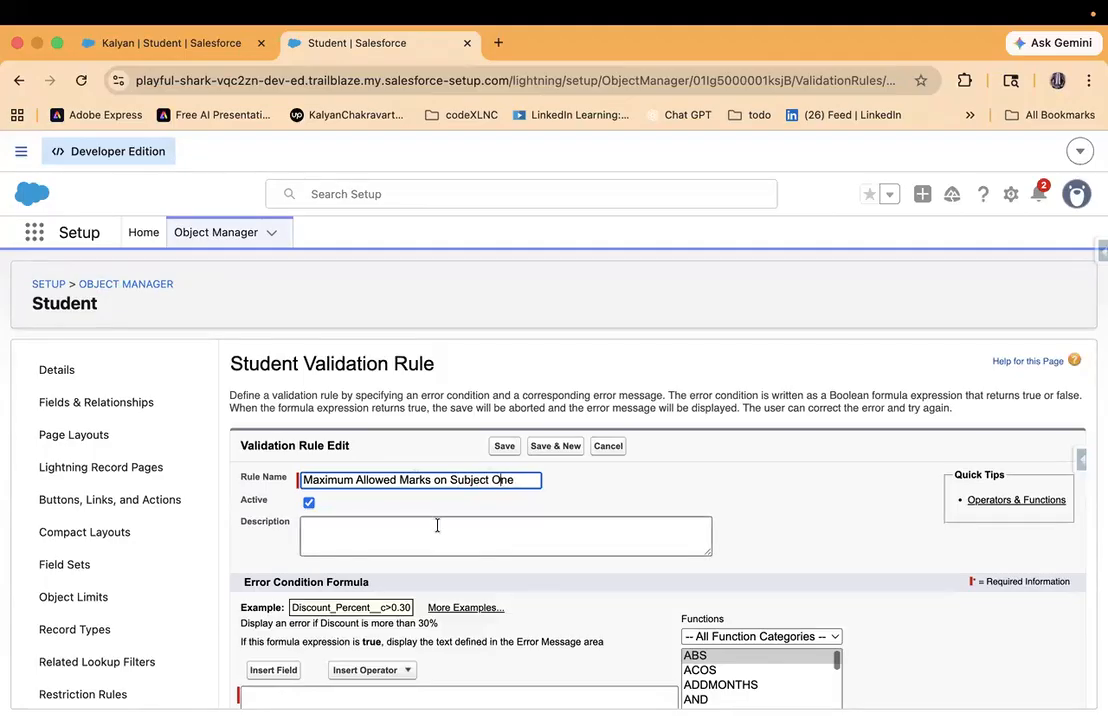
- Enter the validation rule description "To have maximum marks as 100"
scroll(438, 524, down, 3)
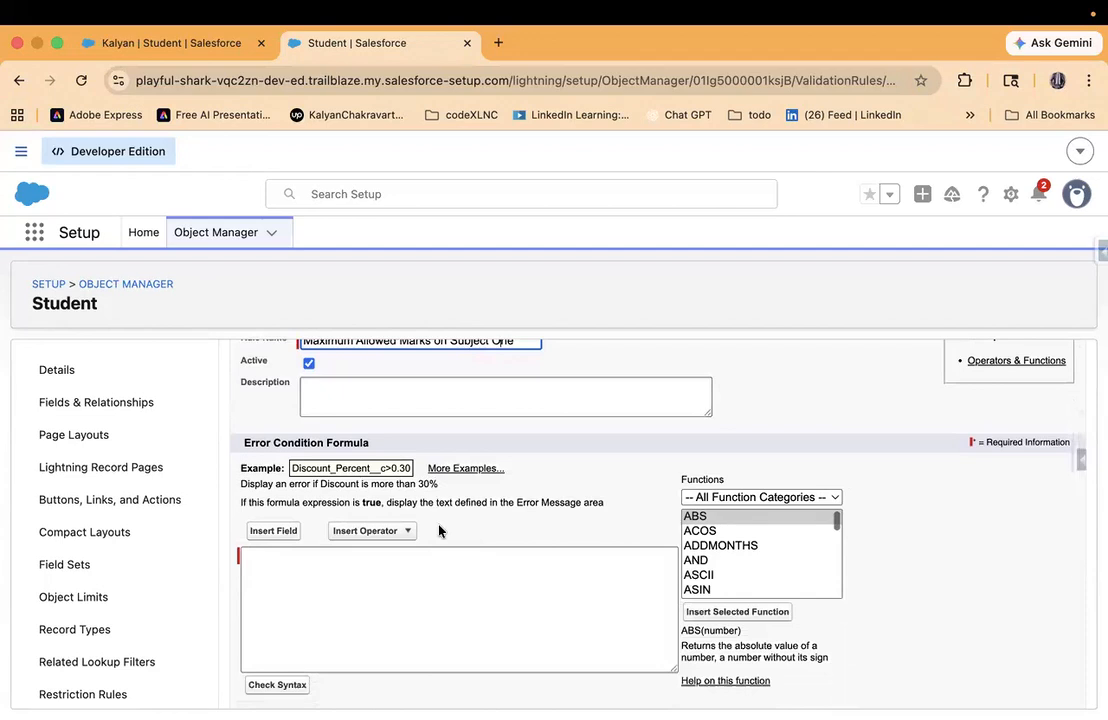
scroll(438, 528, up, 2)
click(361, 482)
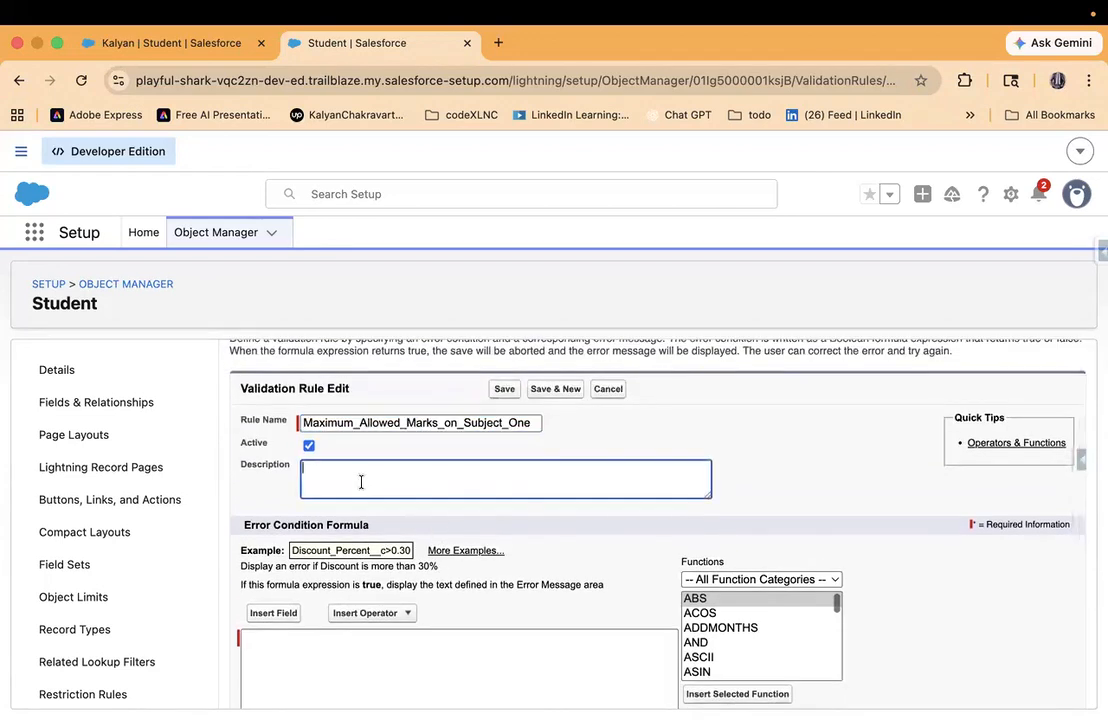
text(To have maximum  marks as 100)
- Insert the Student object's Subject One field into the error condition formula
scroll(660, 520, down, 1)
scroll(460, 500, down, 5)
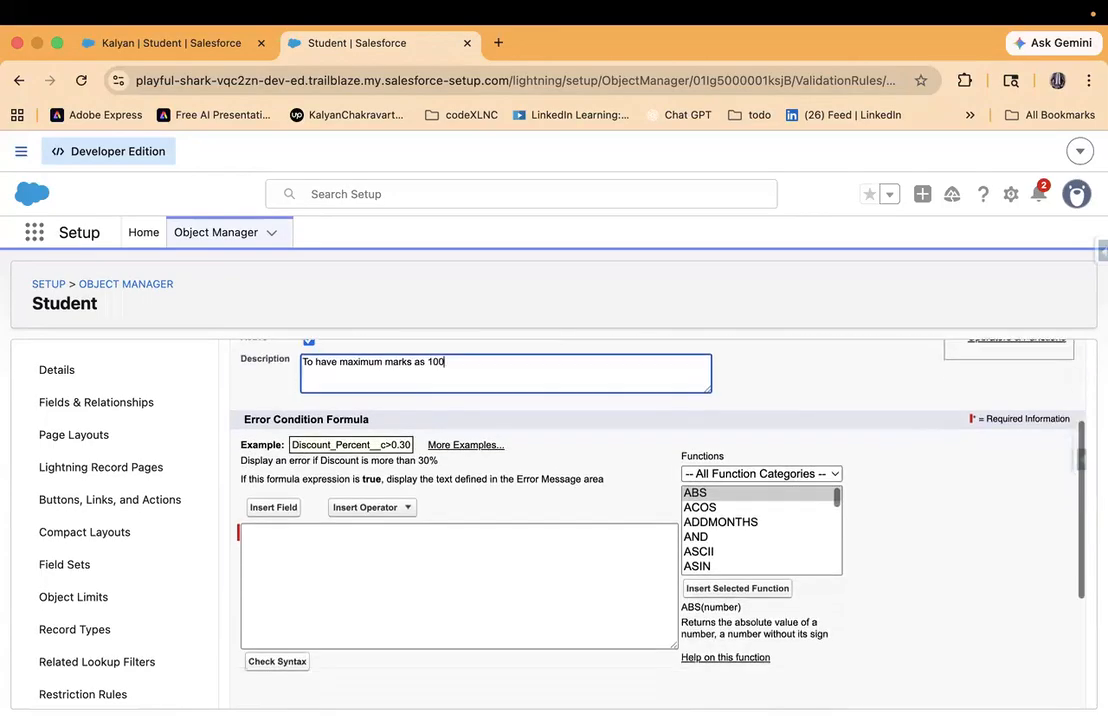
scroll(350, 485, up, 2)
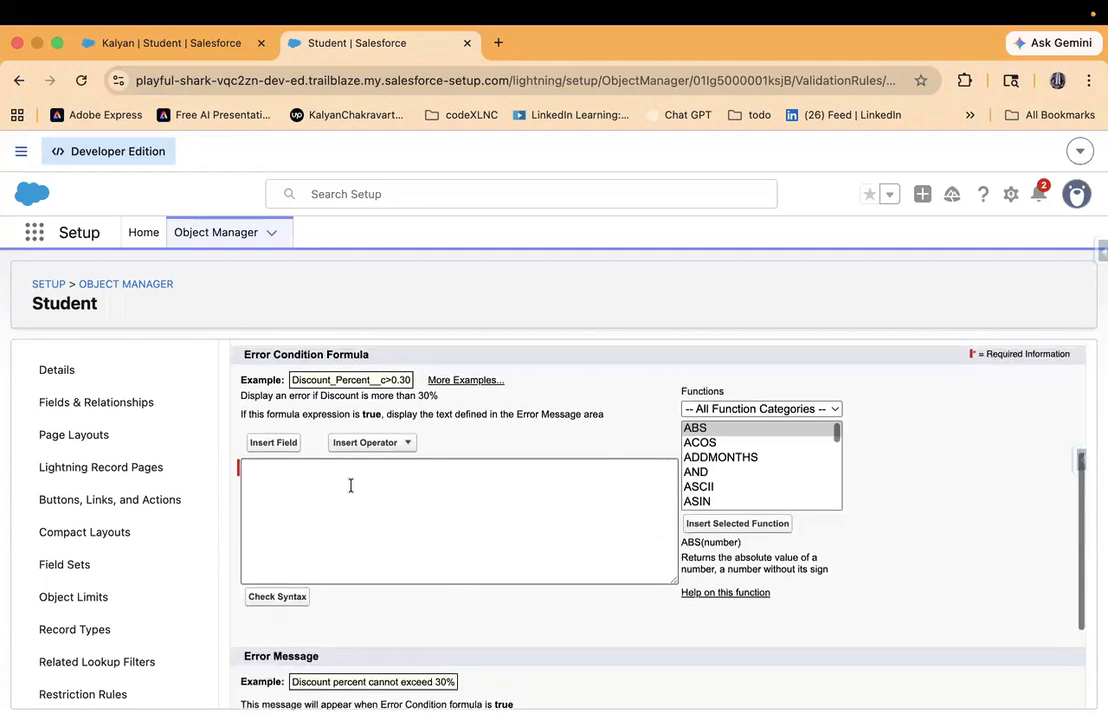
click(283, 516)
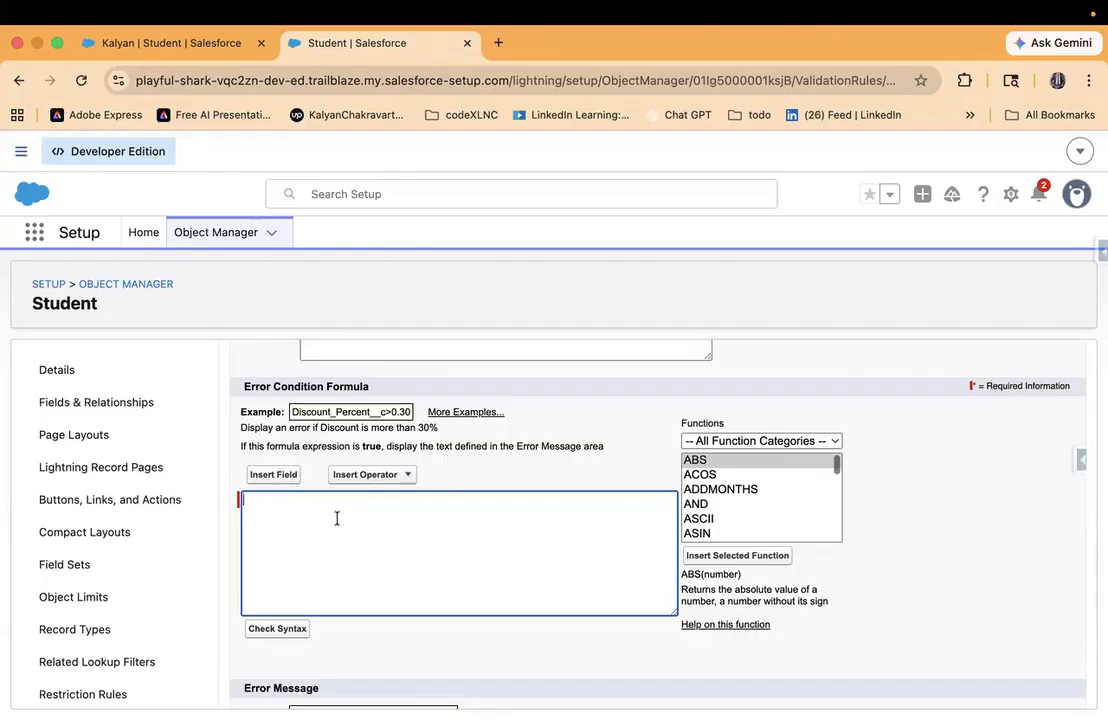
scroll(337, 518, up, 4)
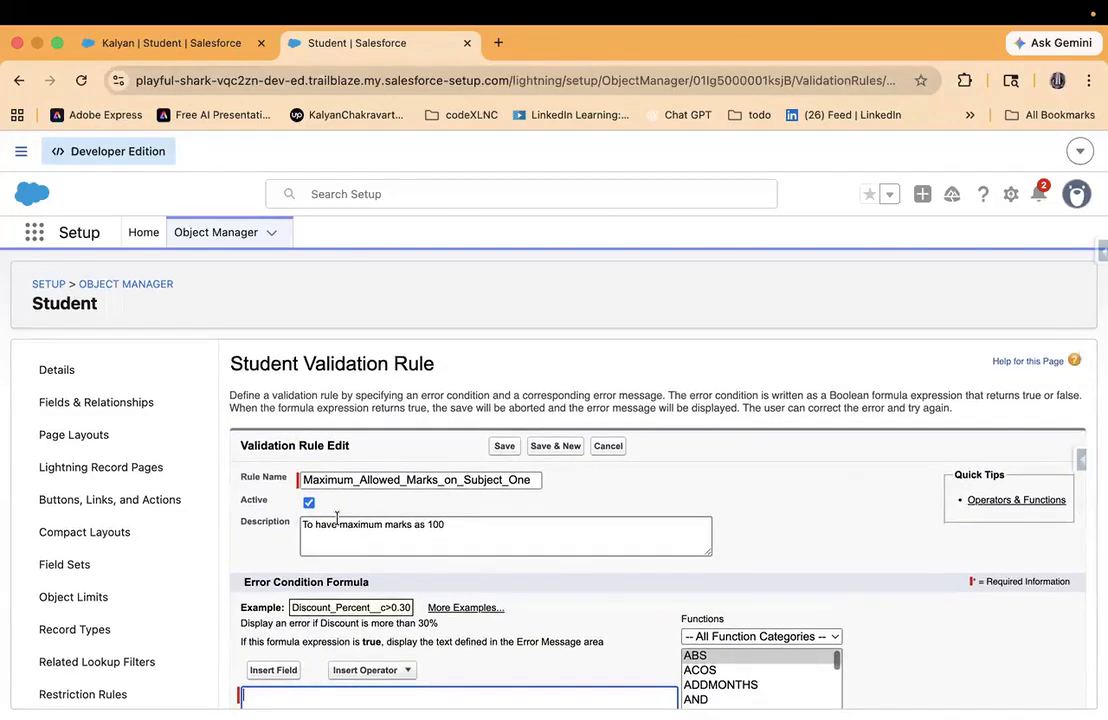
scroll(337, 518, down, 3)
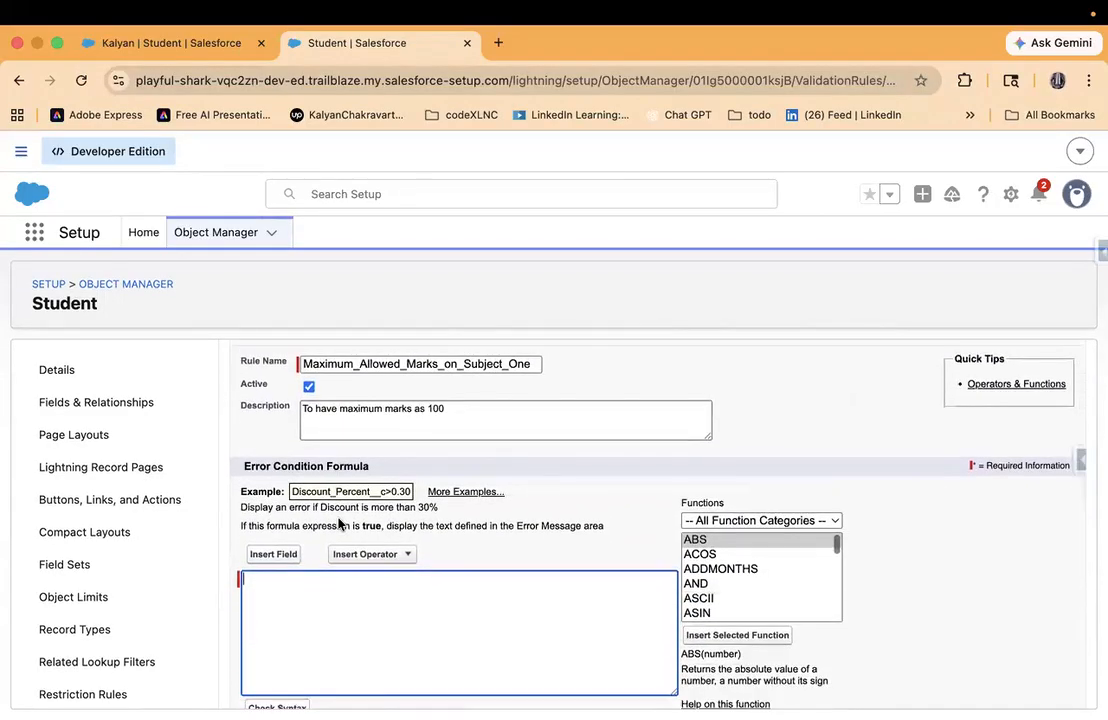
click(273, 554)
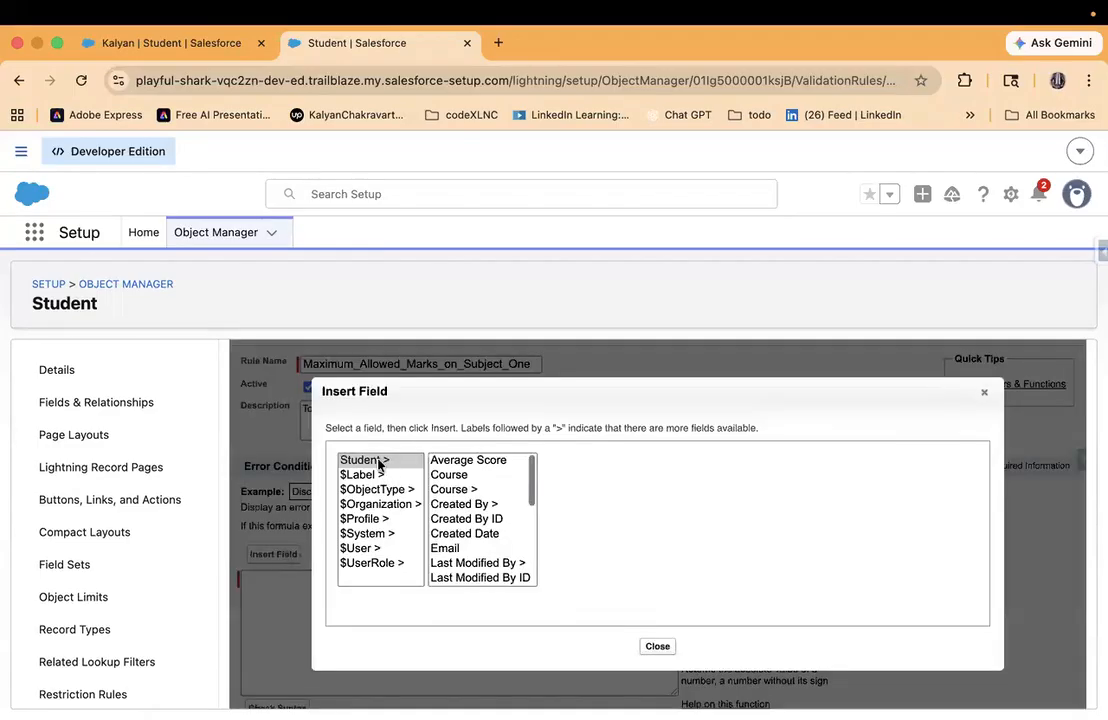
scroll(463, 548, down, 5)
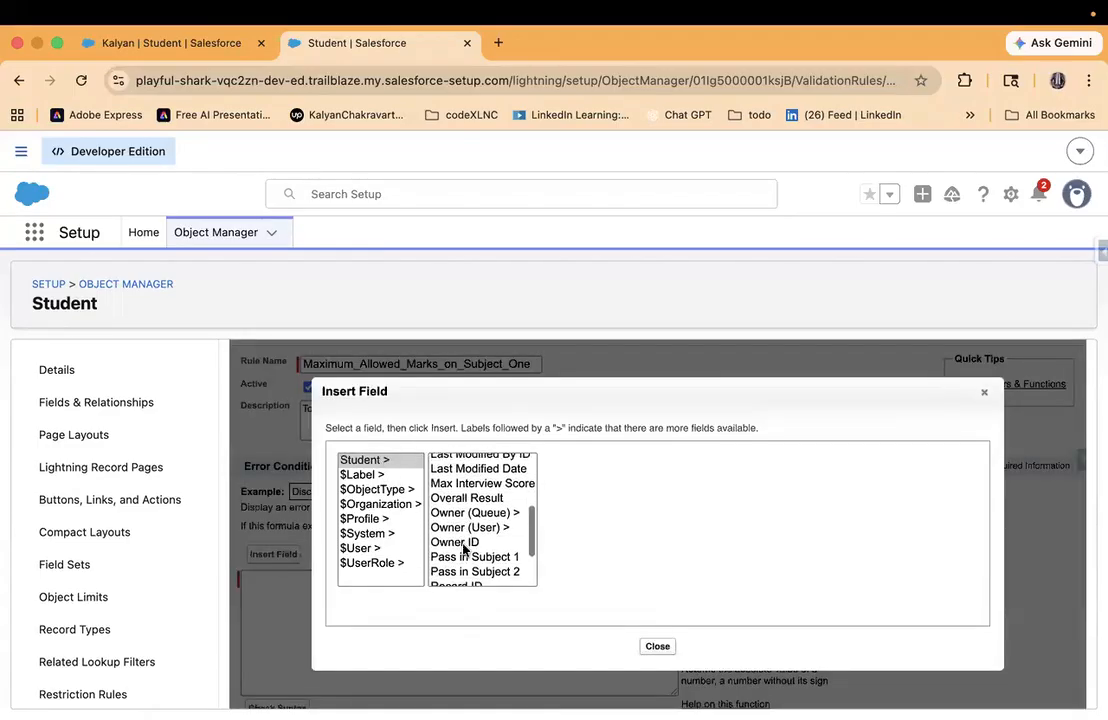
scroll(463, 548, down, 4)
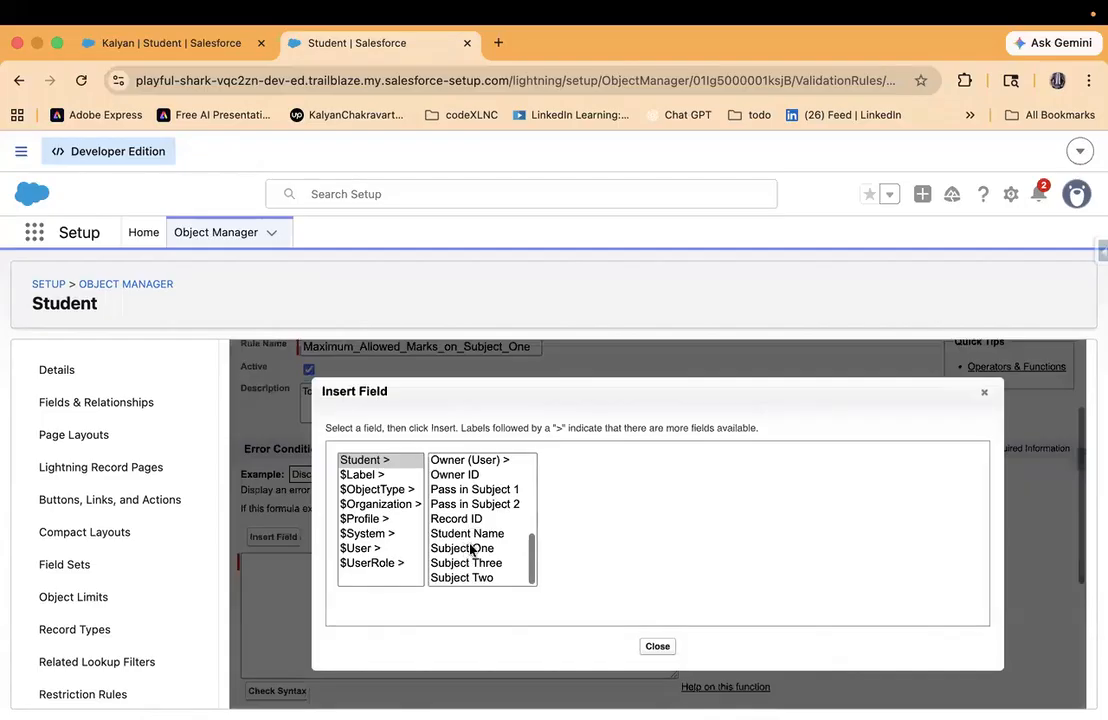
click(472, 548)
click(603, 484)
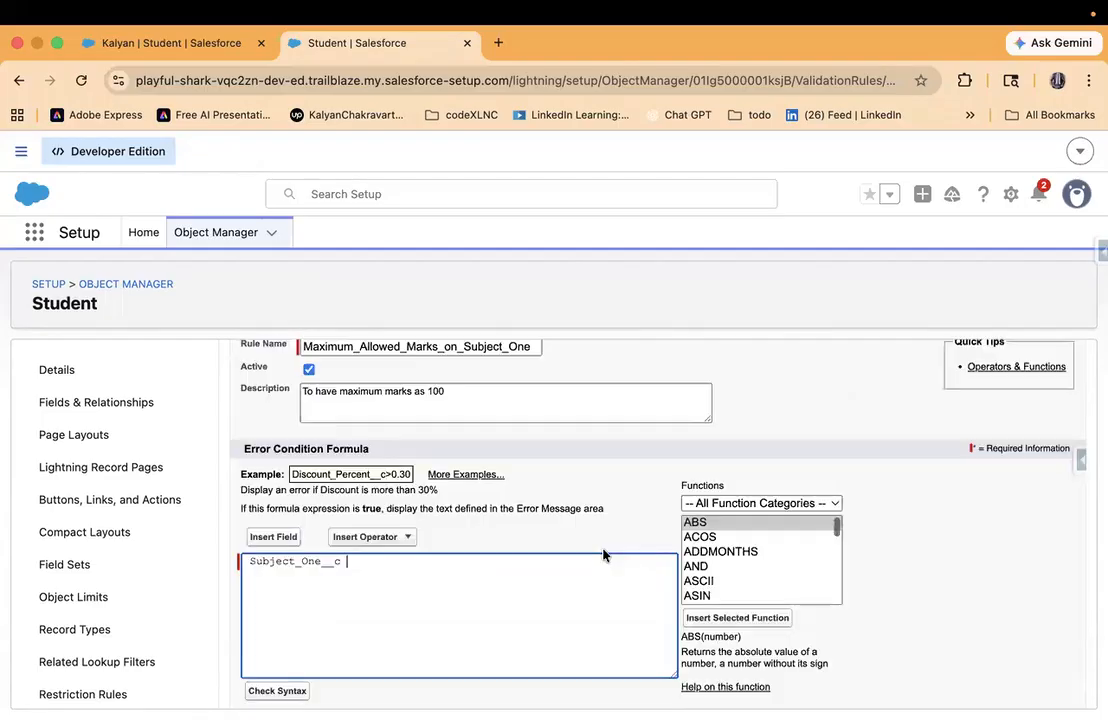
- Complete the error condition formula as Subject_One__c > 100 using the Greater Than operator, and check its syntax
text(>)
click(350, 537)
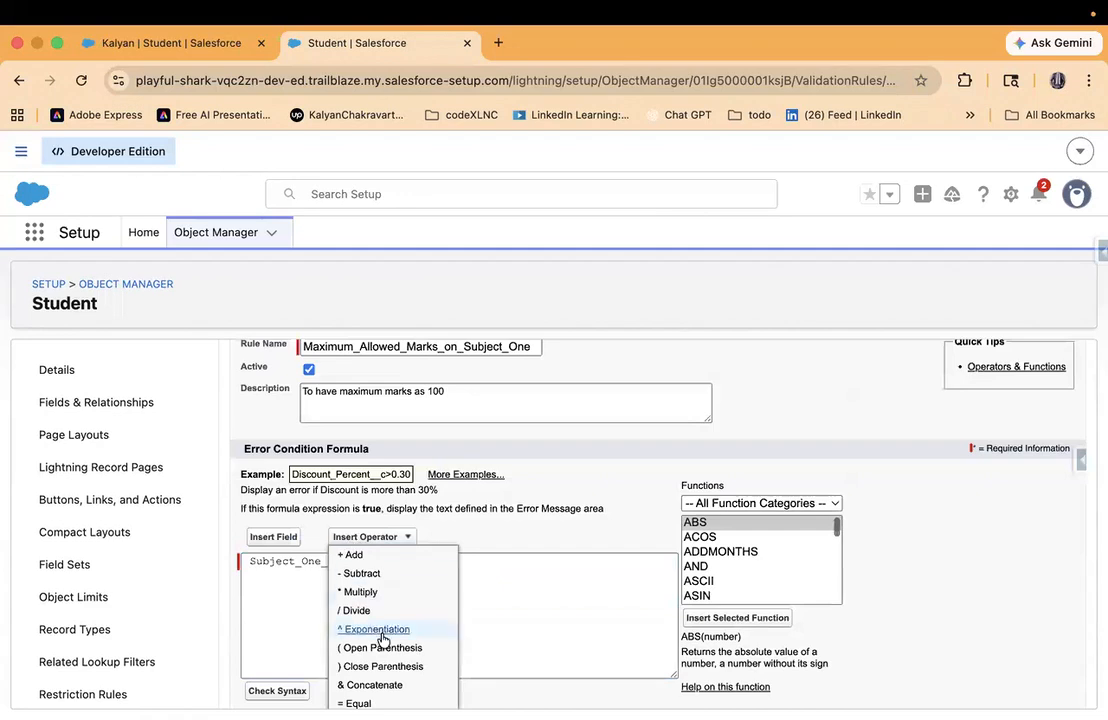
scroll(383, 632, down, 5)
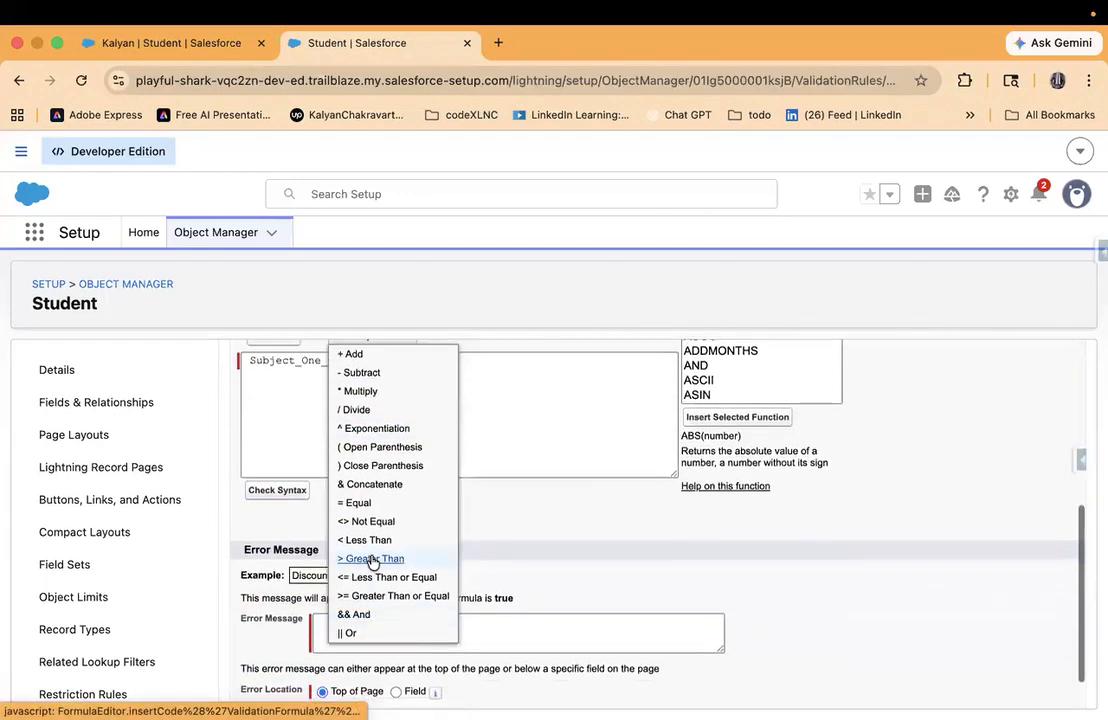
click(371, 557)
key(BackSpace)
key(BackSpace)
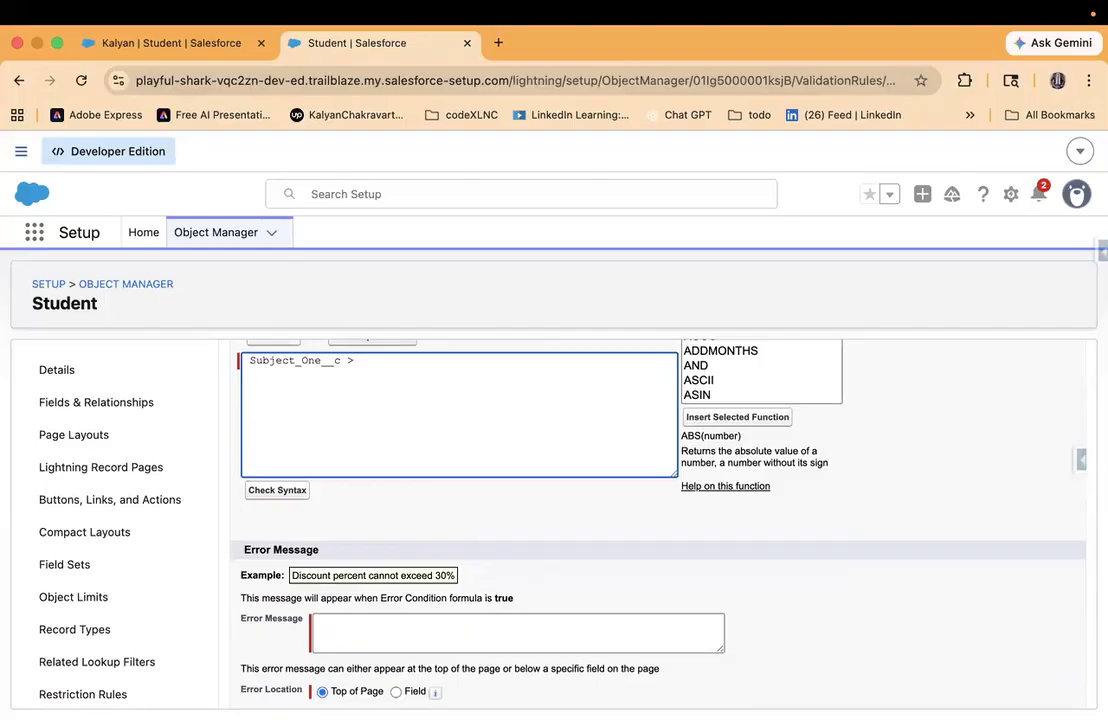
text(100)
scroll(360, 380, up, 1)
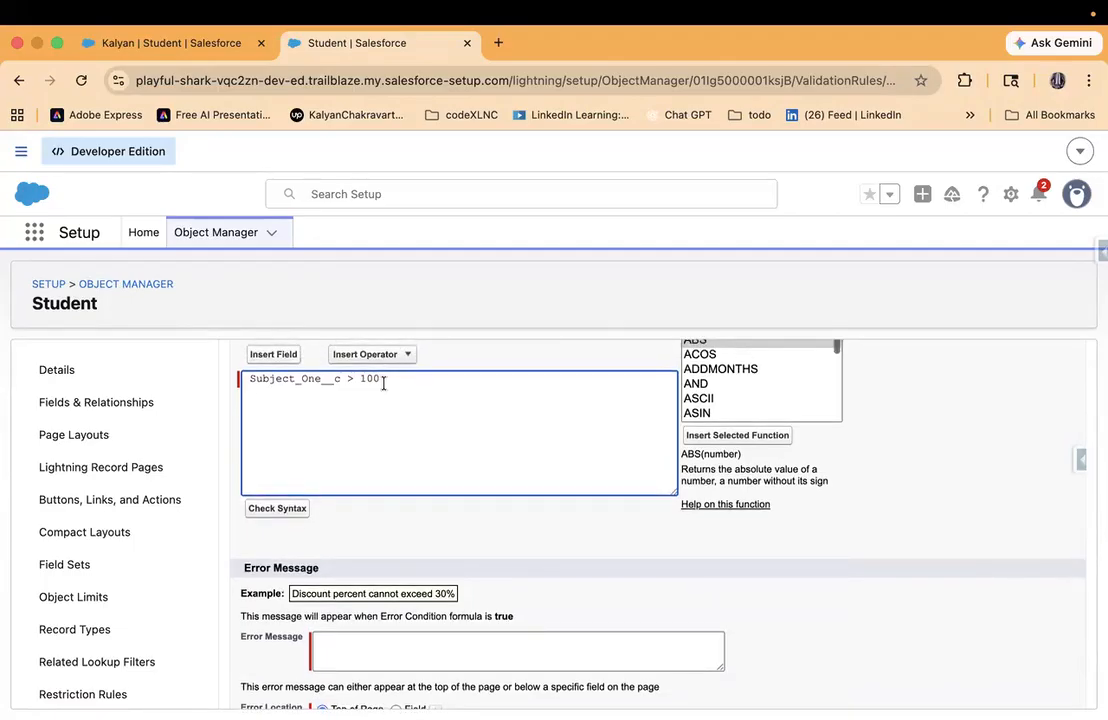
click(277, 508)
- Begin the validation rule's error message with "Do not enter the value above 100,"
scroll(396, 524, down, 2)
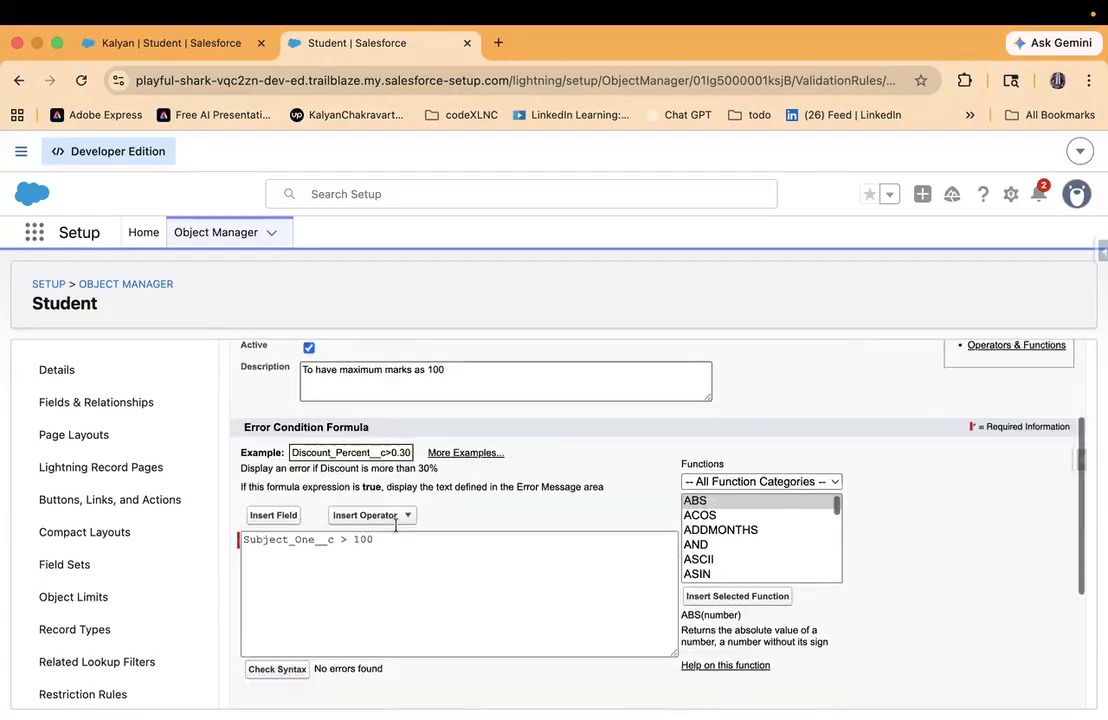
scroll(396, 524, down, 5)
click(359, 582)
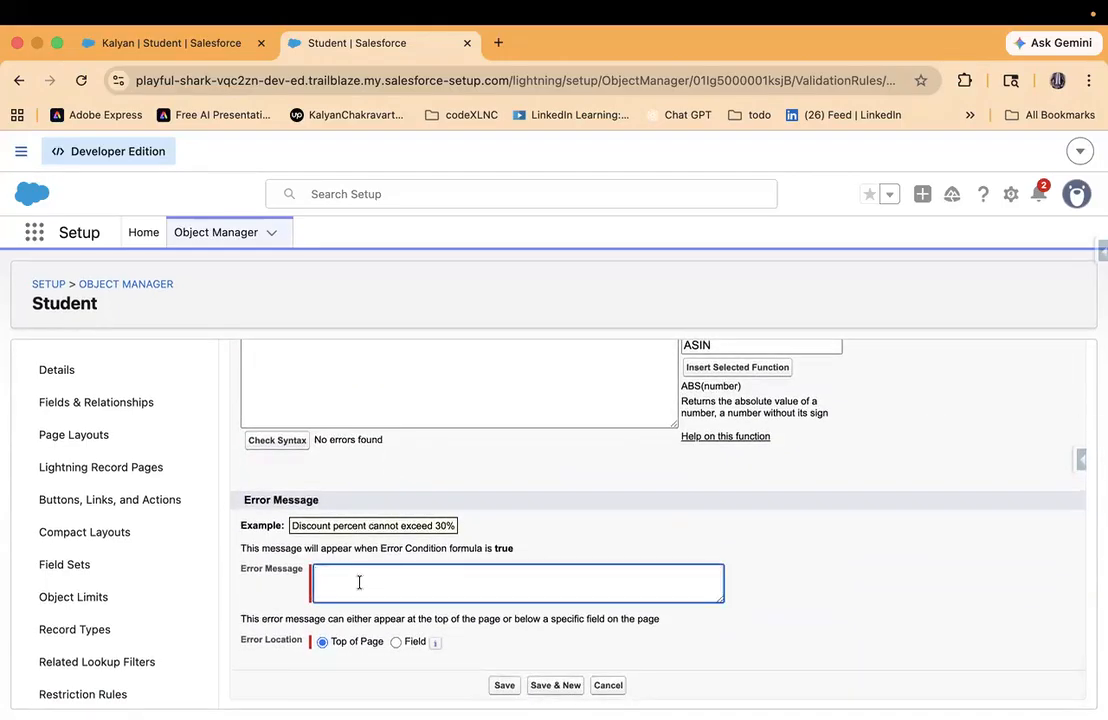
text(Do not enter the value above 100, Make s)
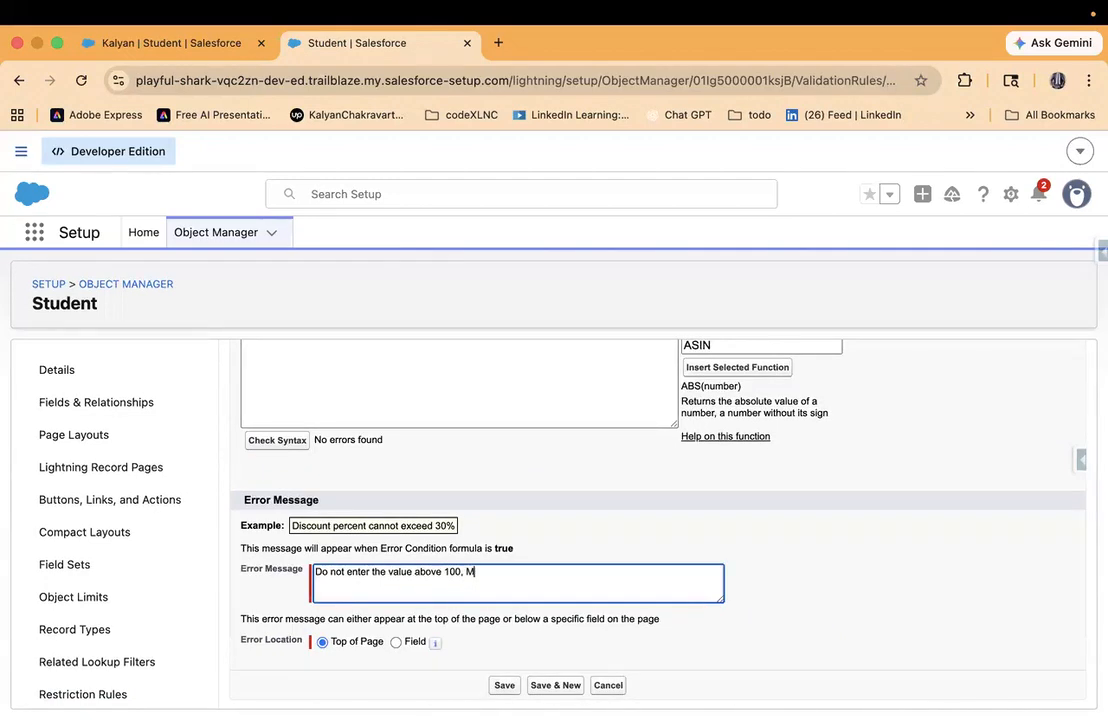
key(BackSpace)
key(BackSpace)
key(BackSpace)
key(BackSpace)
key(BackSpace)
key(BackSpace)
- Finish the error message with "make sure the marks are less than or equal to 100"
text(make sure the marks are)
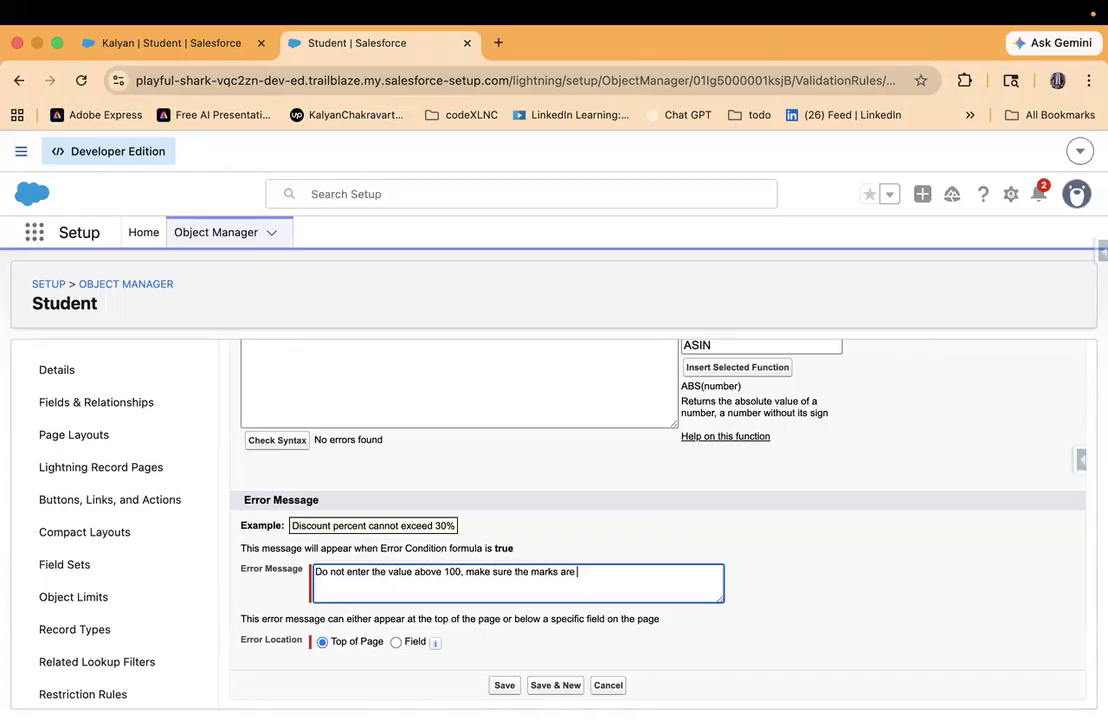
text( less than or equal to 100)
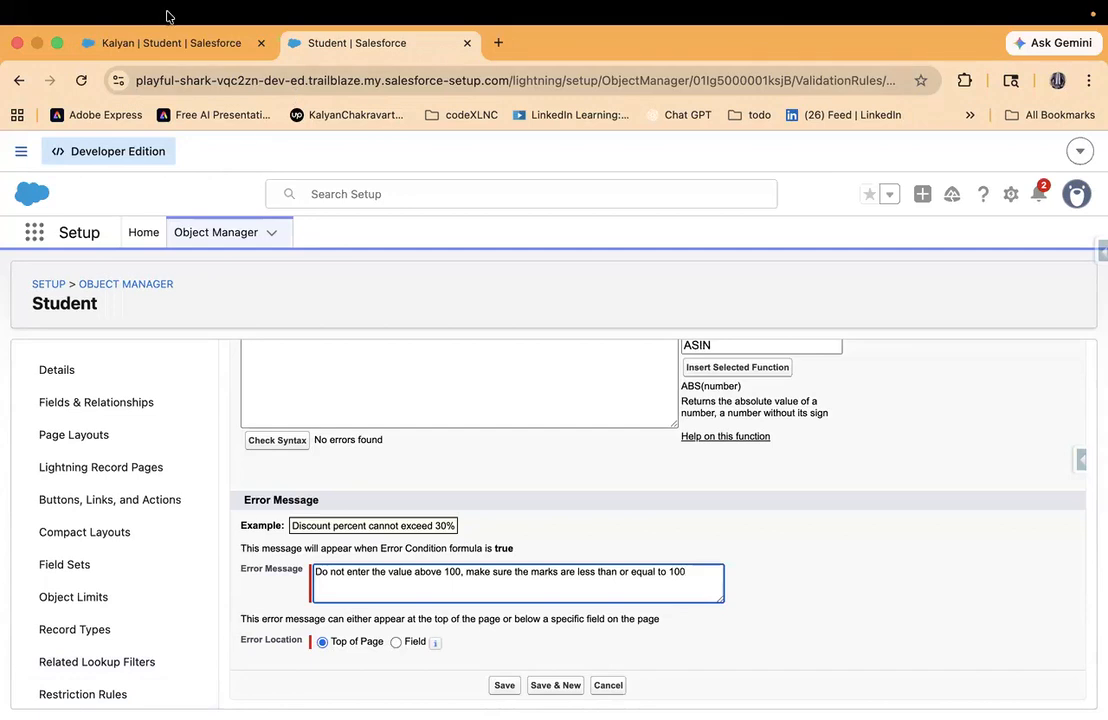
- Look at the Subject One field on the student record, then save the validation rule with its error location at Top of Page
click(235, 40)
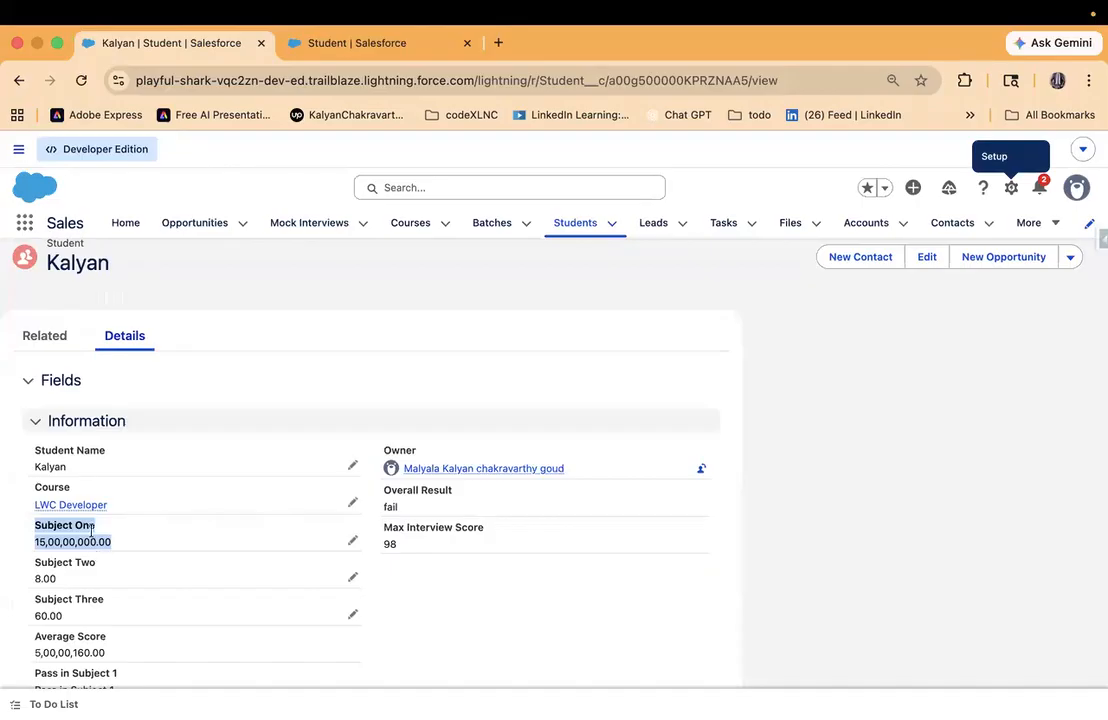
click(361, 43)
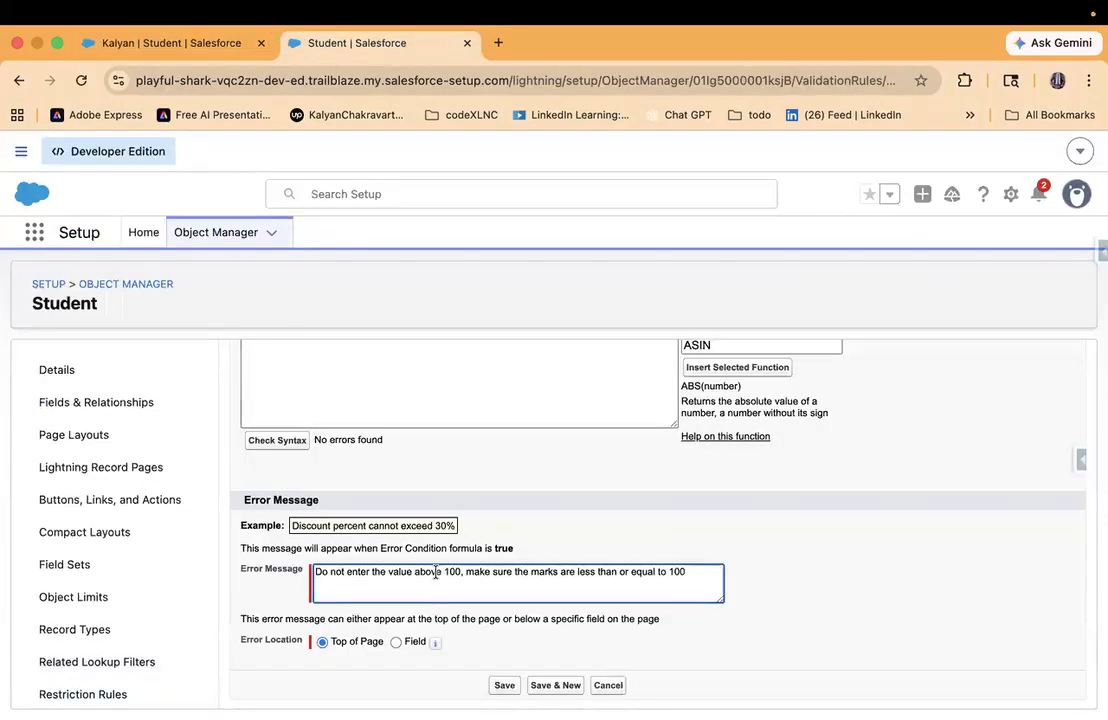
click(504, 687)
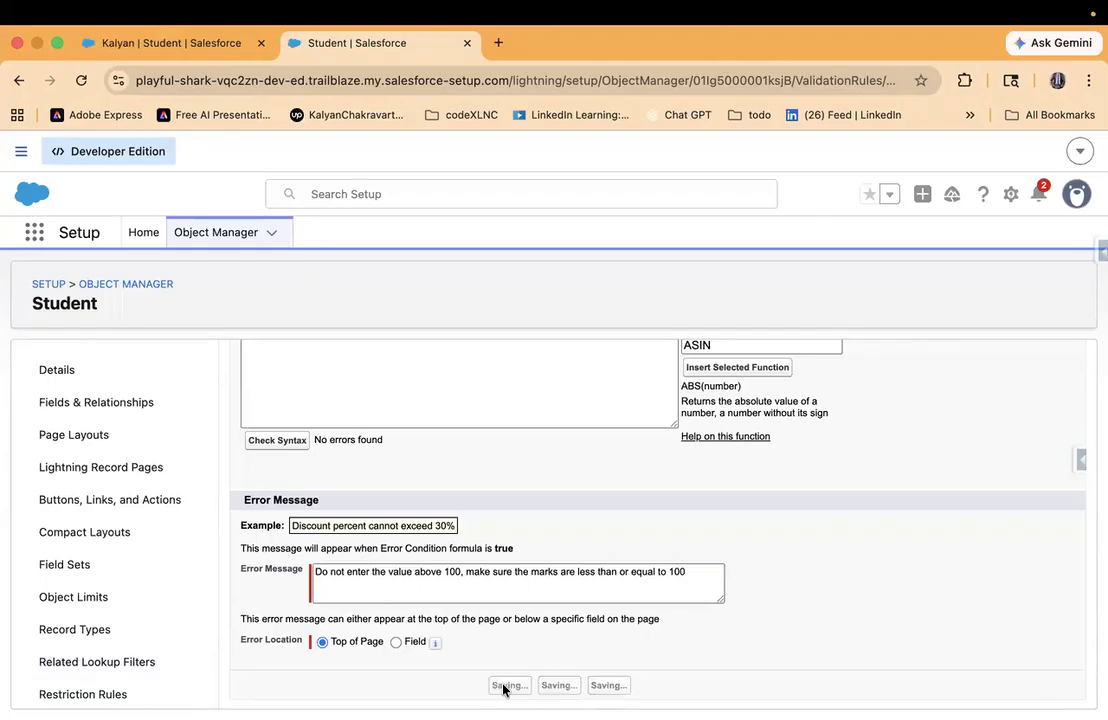
scroll(514, 566, up, 3)
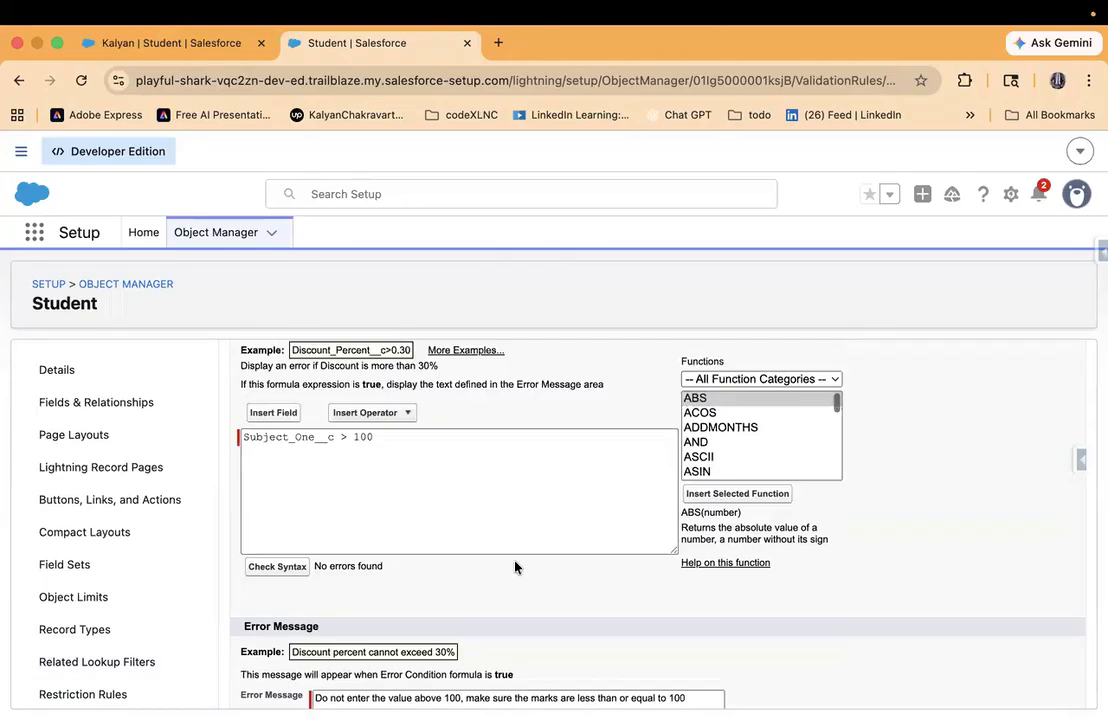
scroll(514, 566, down, 3)
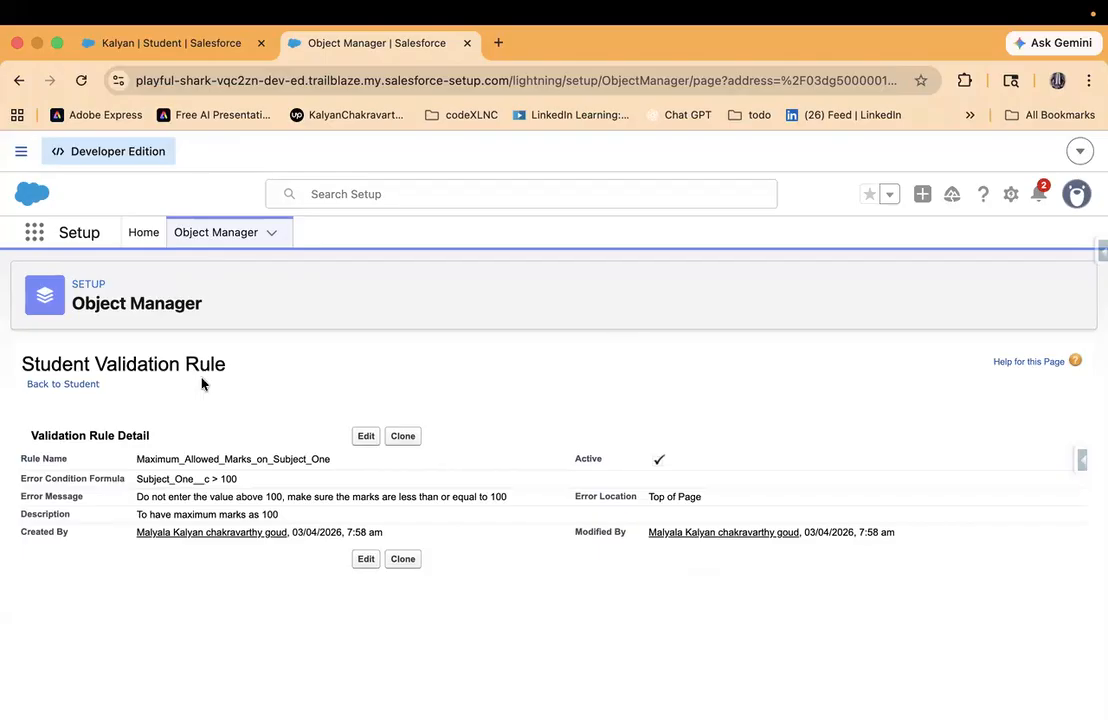
- Reload the open student record and try to save it with a Subject One mark of 15,000
click(161, 44)
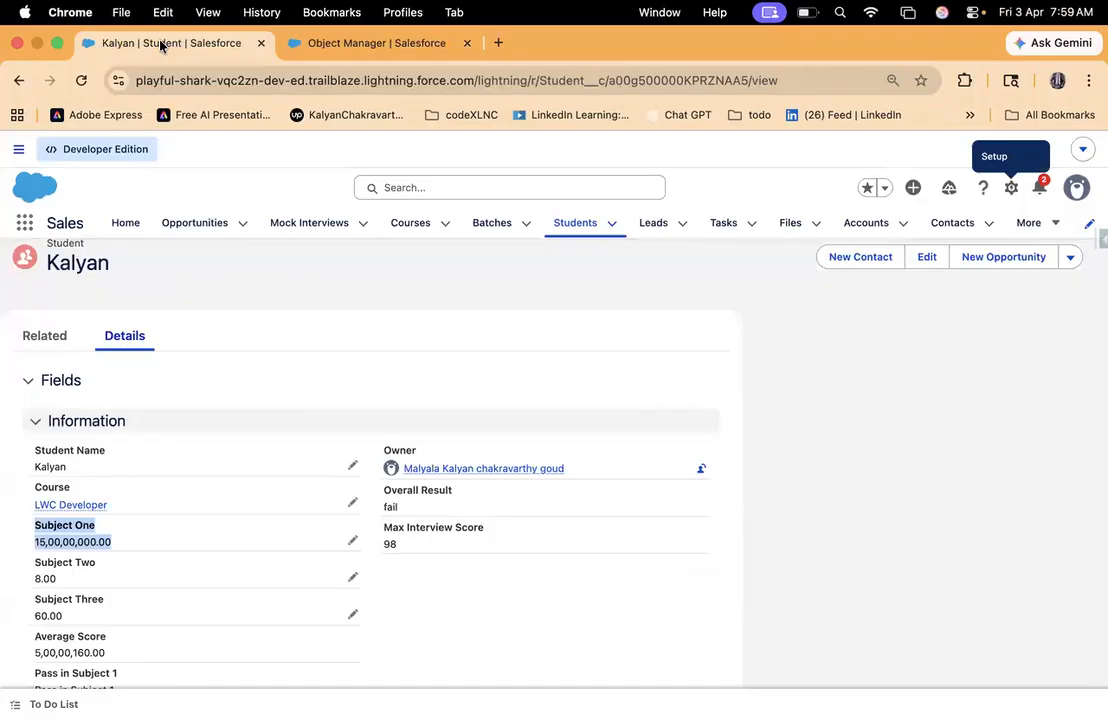
key(super+r)
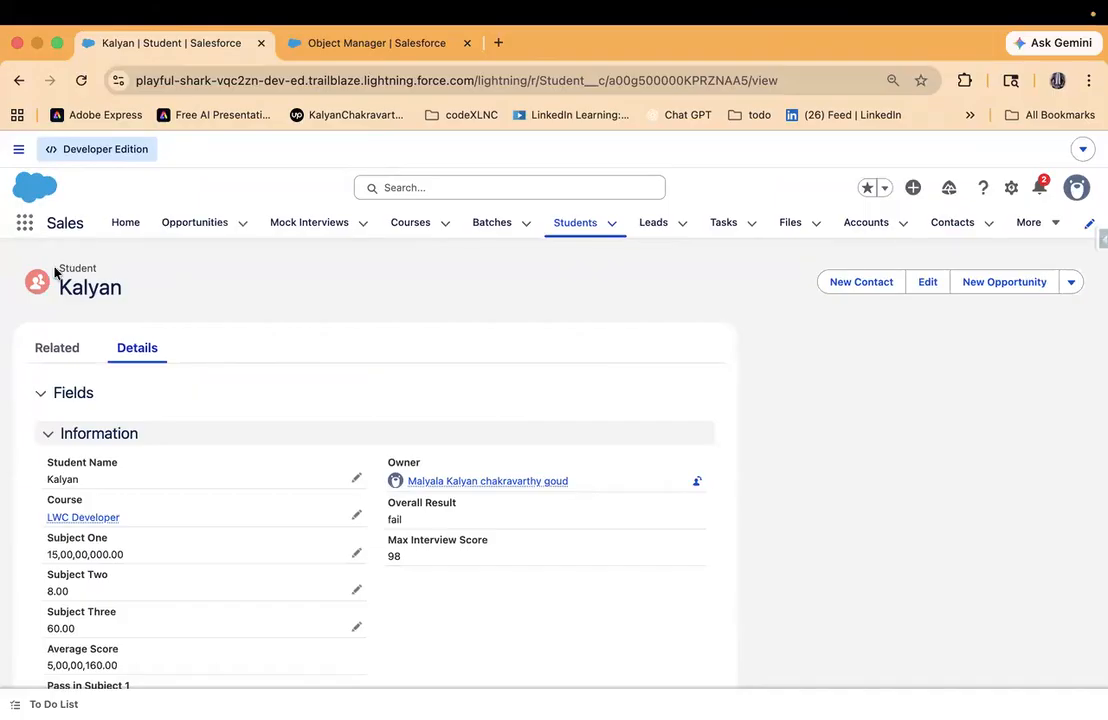
double_click(99, 268)
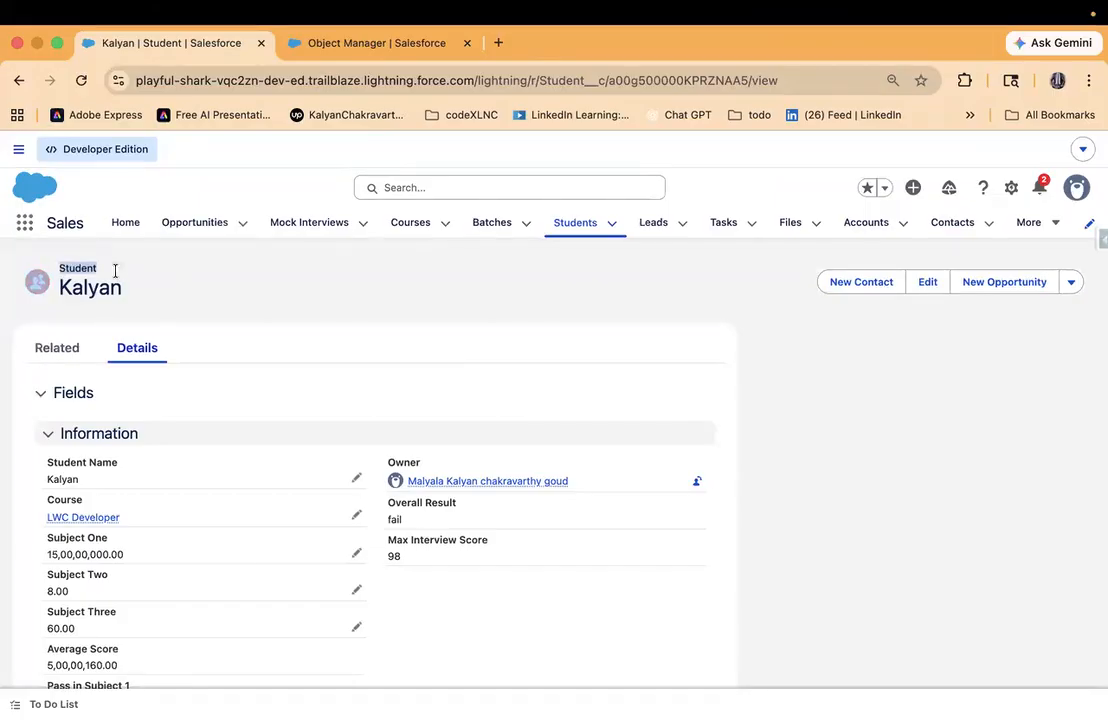
click(356, 553)
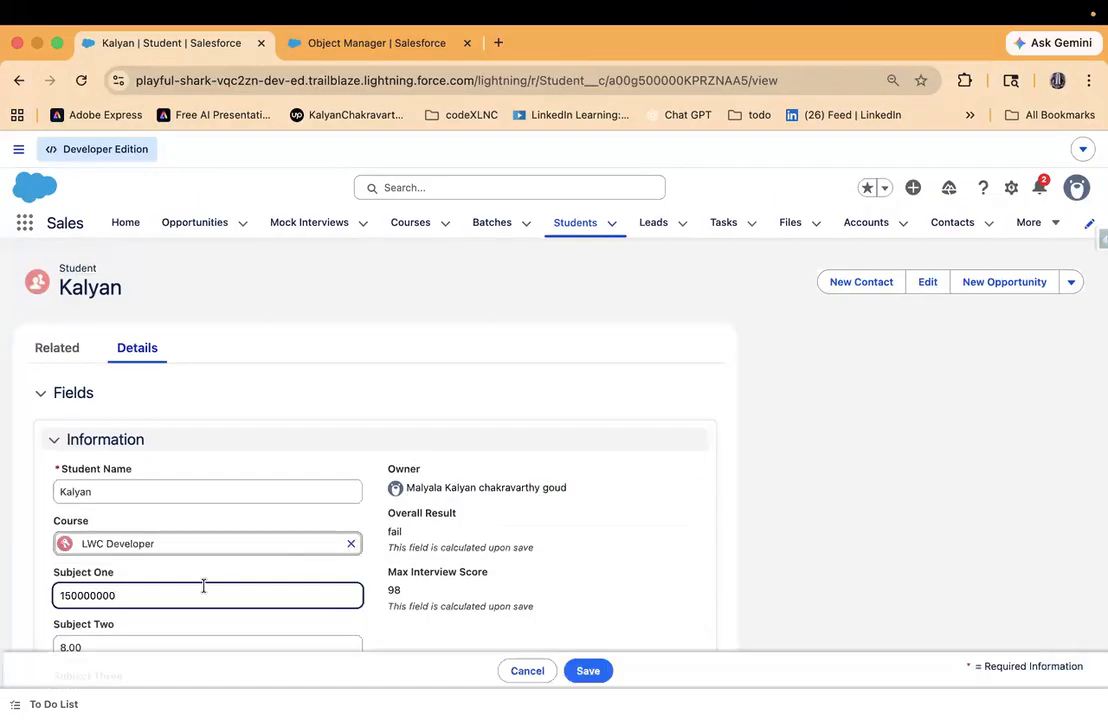
key(BackSpace)
key(BackSpace)
key(BackSpace)
key(BackSpace)
click(590, 678)
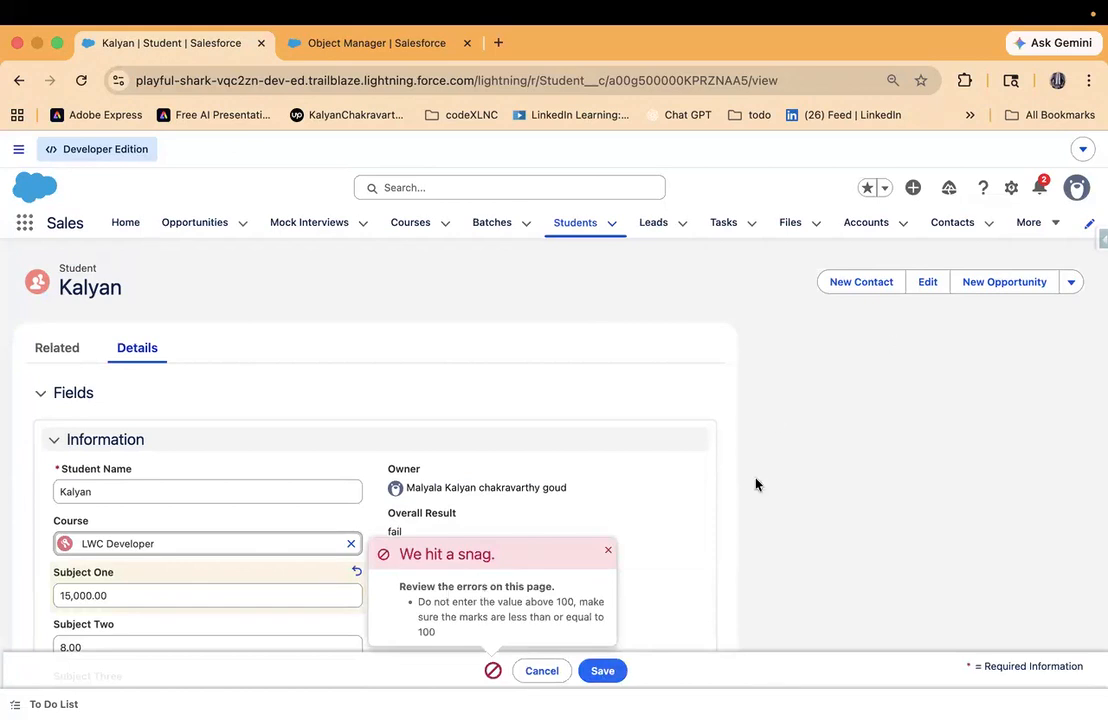
- Set the student's Subject One mark to 99 and save the record
key(F2)
click(267, 586)
key(BackSpace)
key(BackSpace)
key(BackSpace)
key(BackSpace)
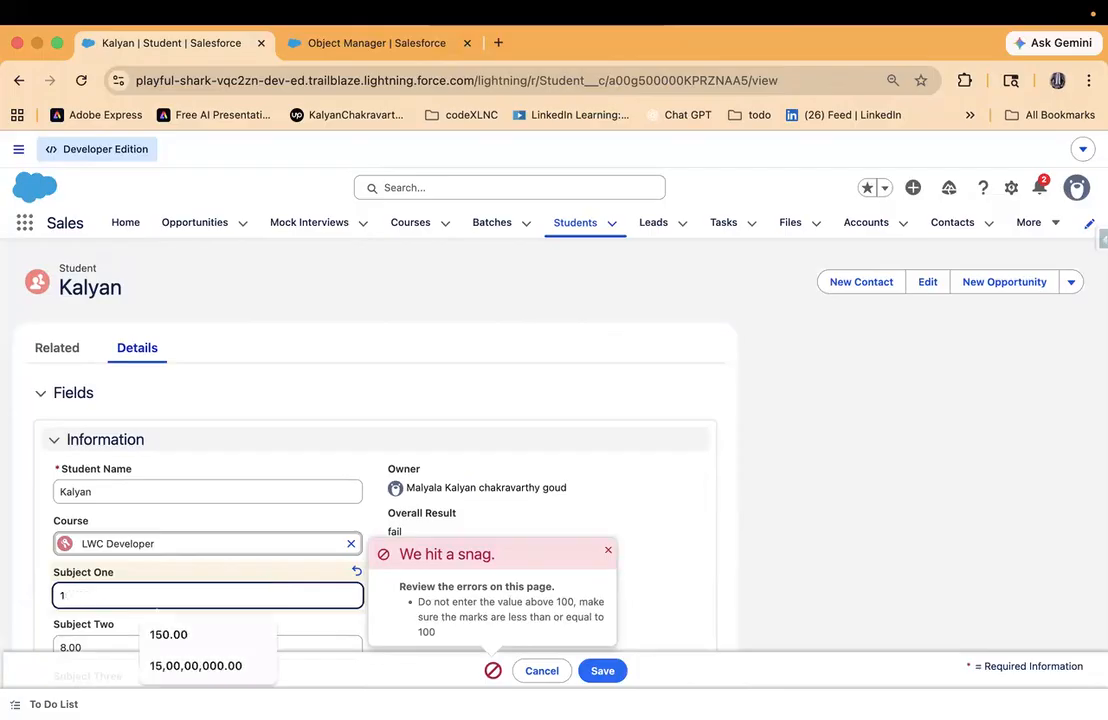
key(BackSpace)
text(99)
click(585, 670)
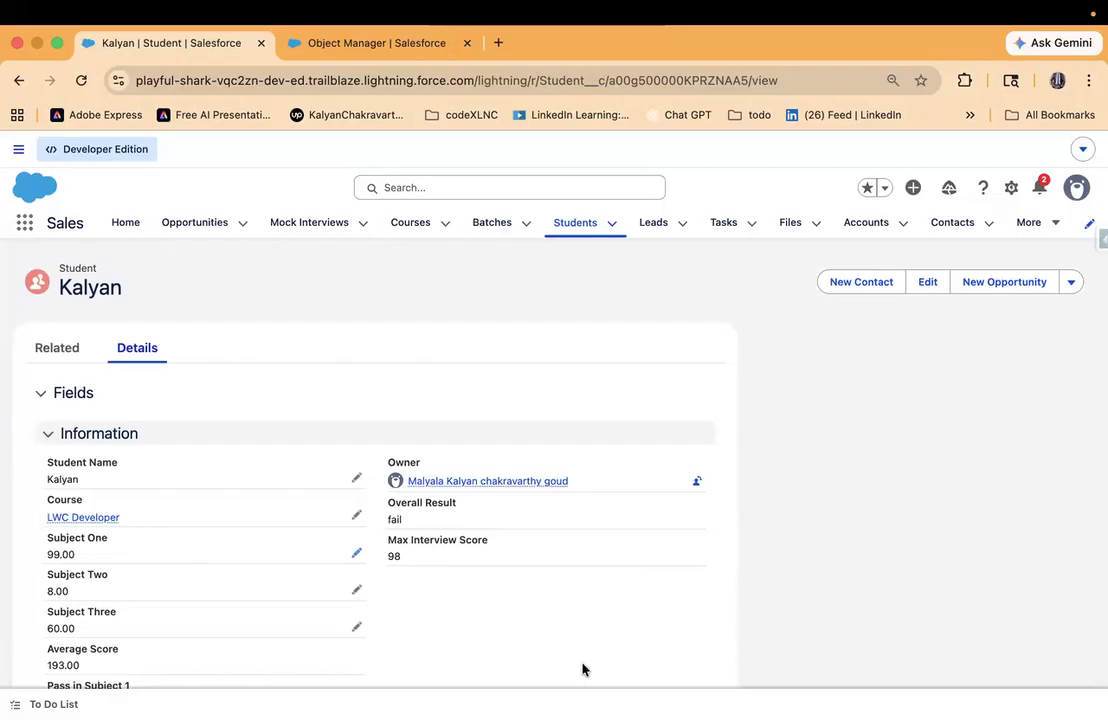
- Change the student's Subject One mark to the limit value of 100 and save the record
click(355, 553)
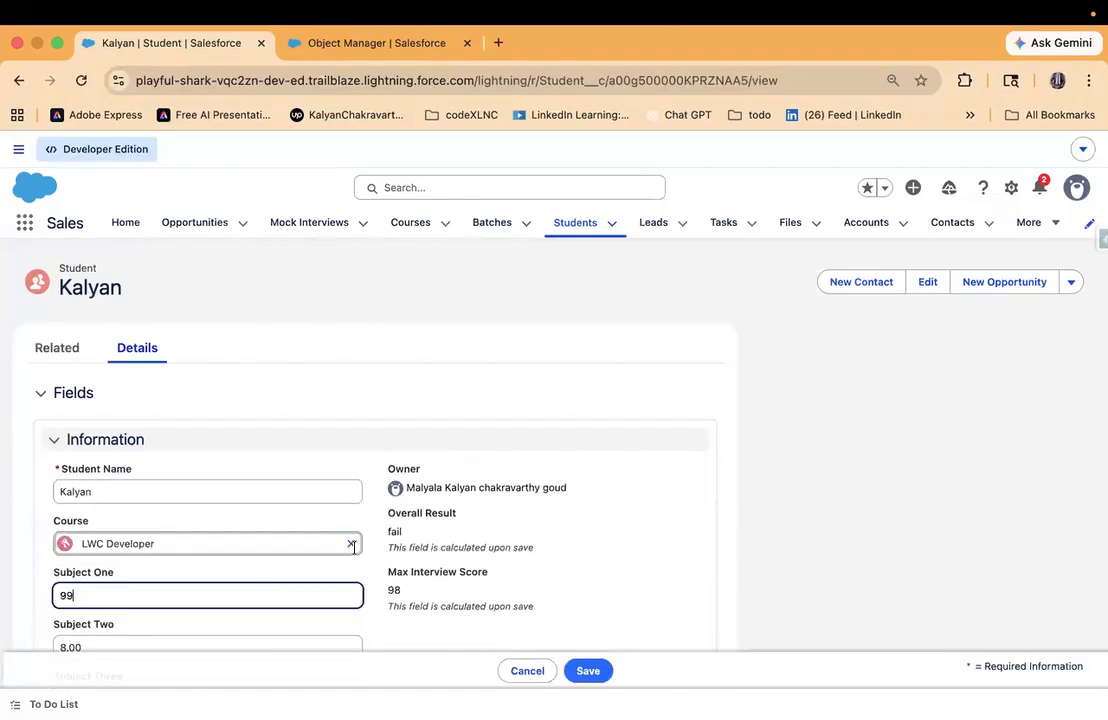
click(241, 590)
text(100)
click(590, 670)
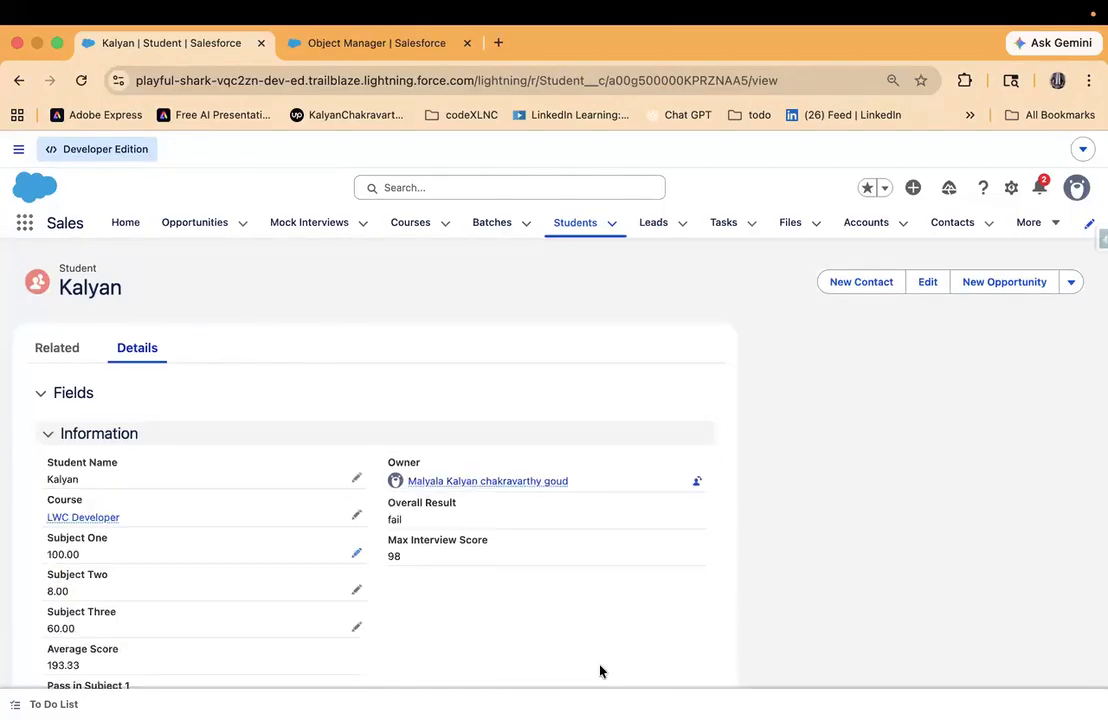
- Try to save the student record with a Subject One mark of 101, just above the allowed maximum
click(355, 553)
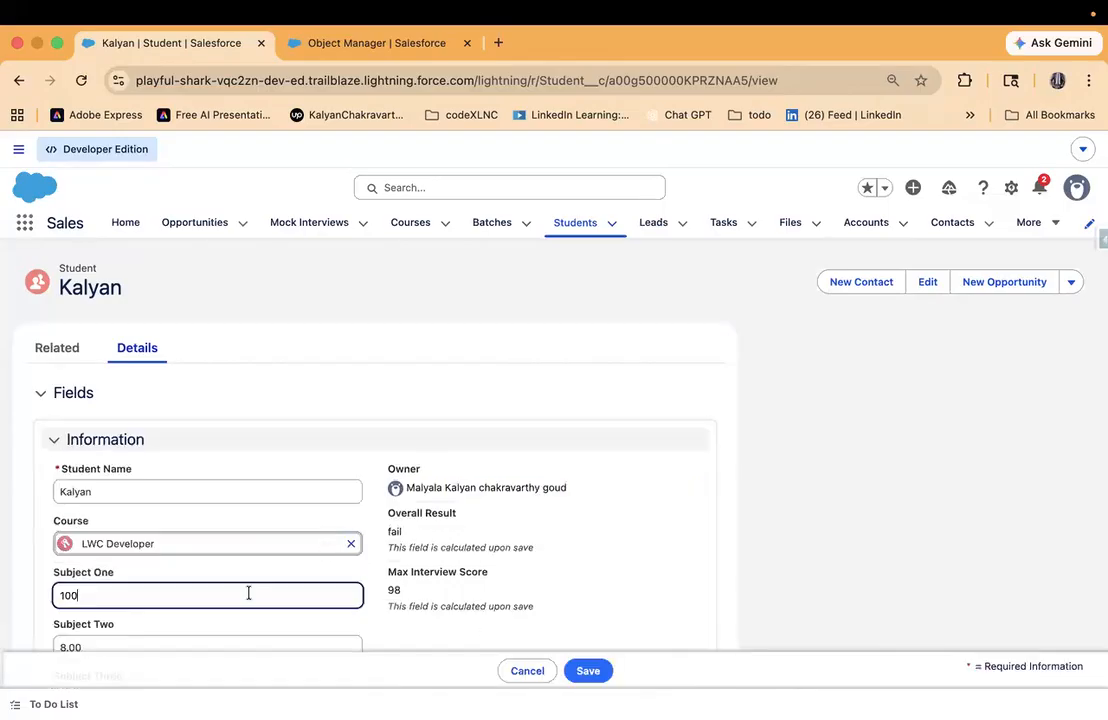
key(BackSpace)
text(1)
click(610, 671)
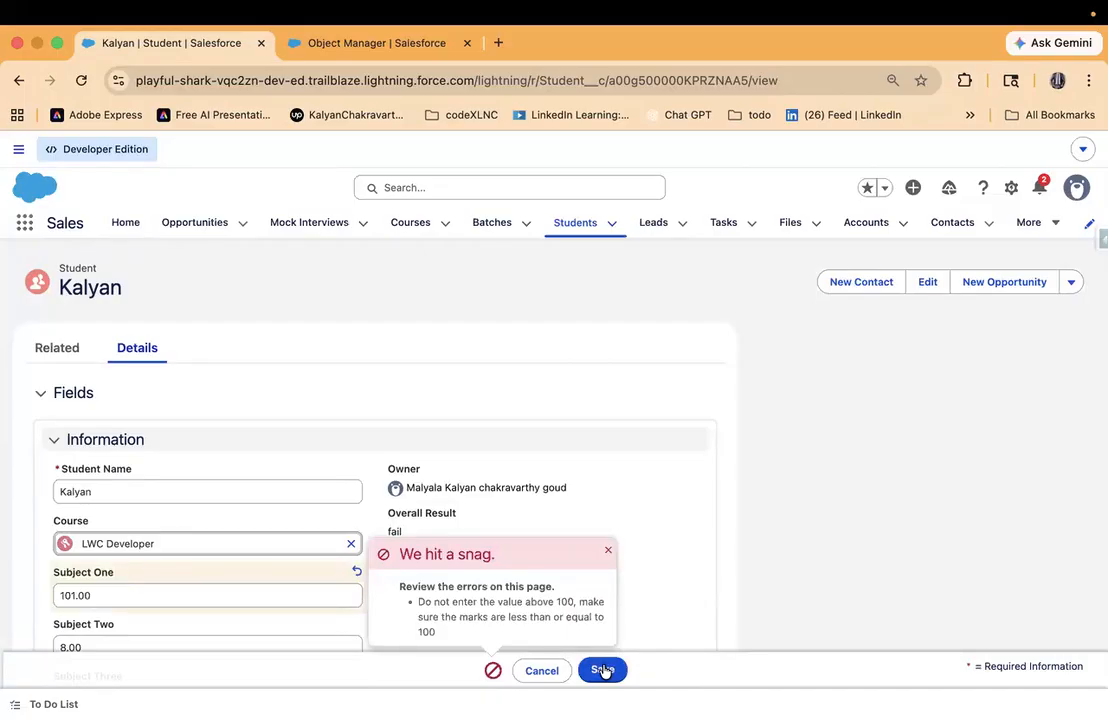
scroll(655, 478, down, 5)
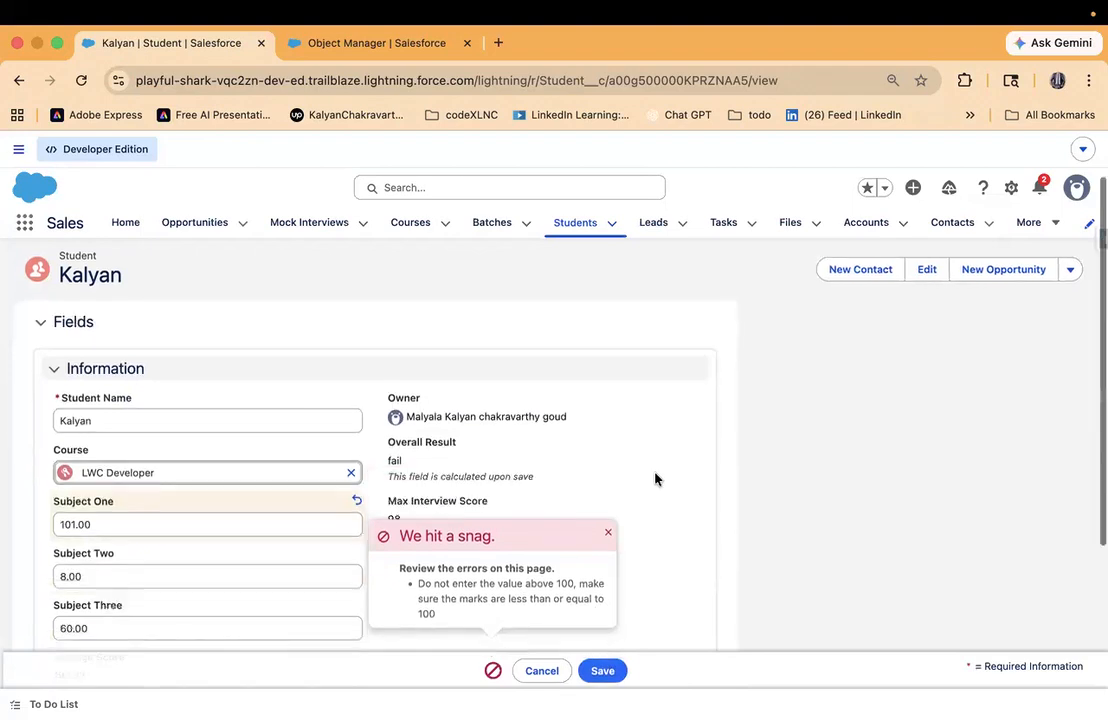
- Discard the unsaved changes to the student record, return to the Students list and minimize the navigation tips pop-up
click(581, 222)
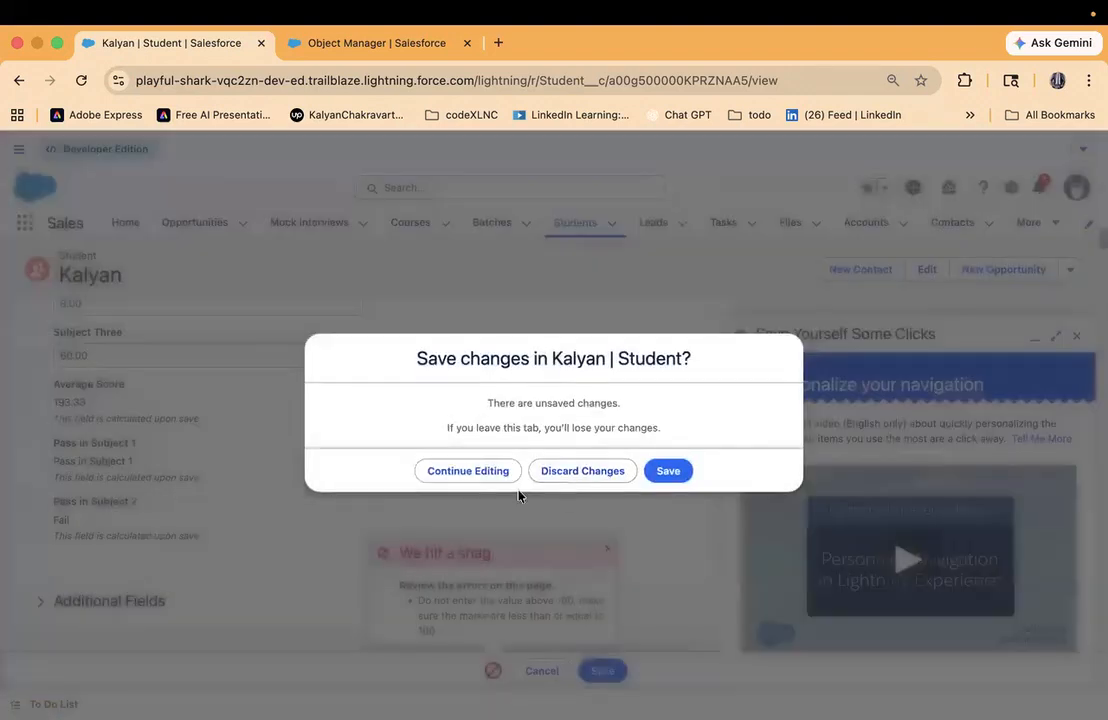
click(667, 472)
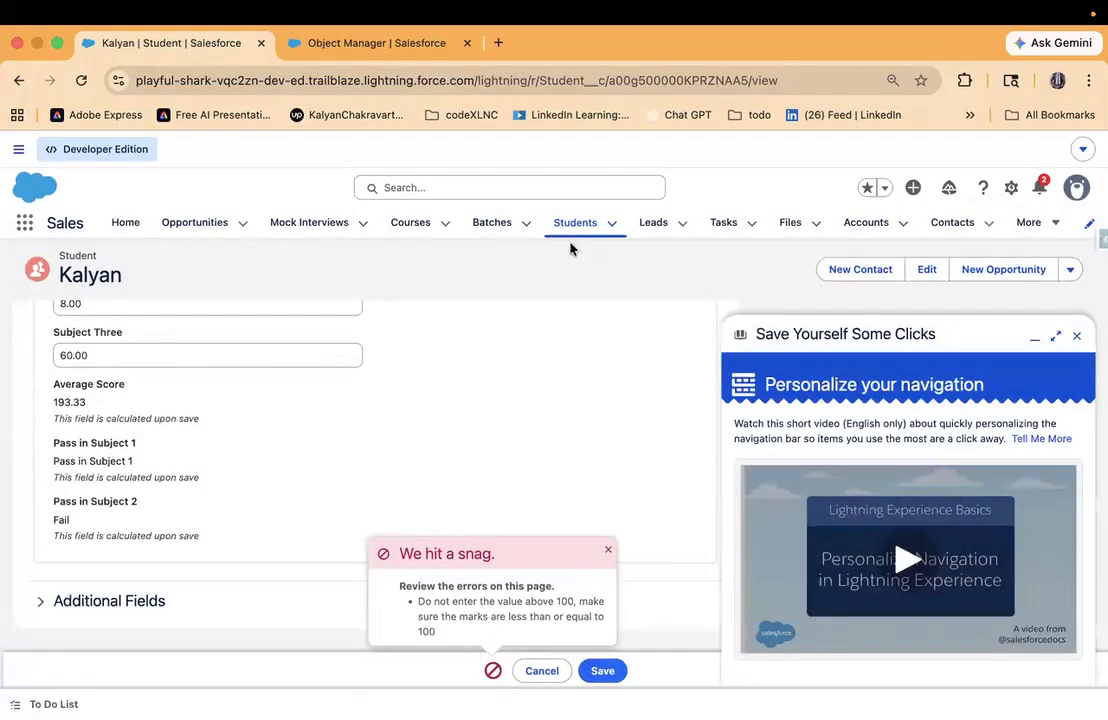
click(567, 224)
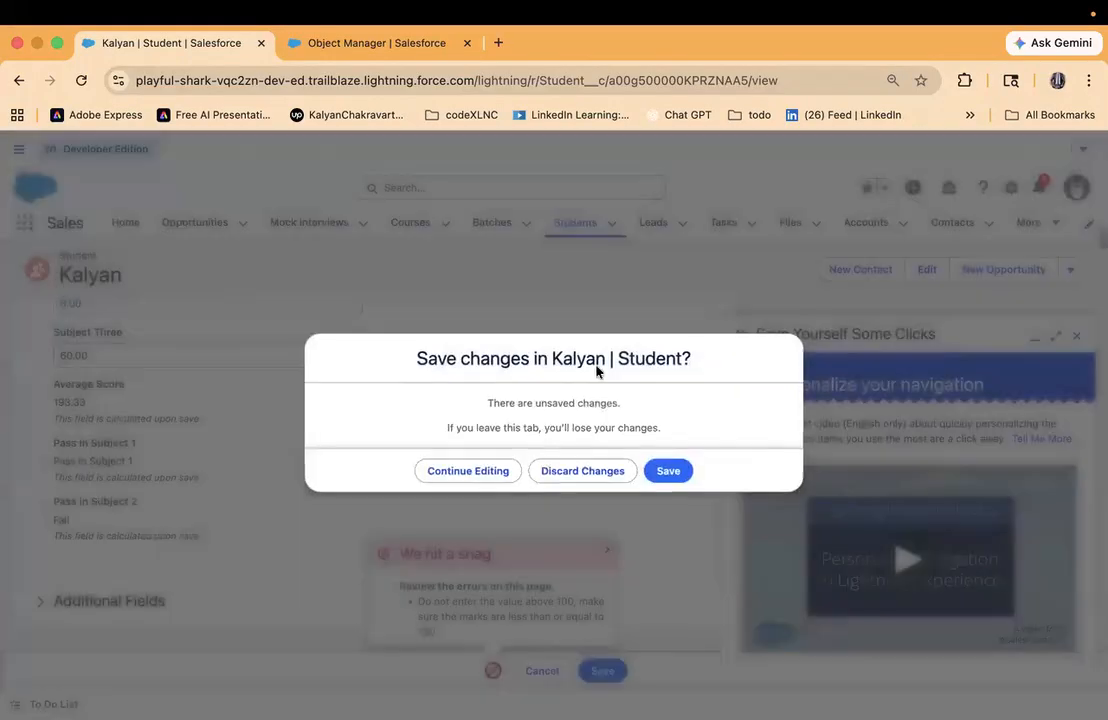
click(580, 472)
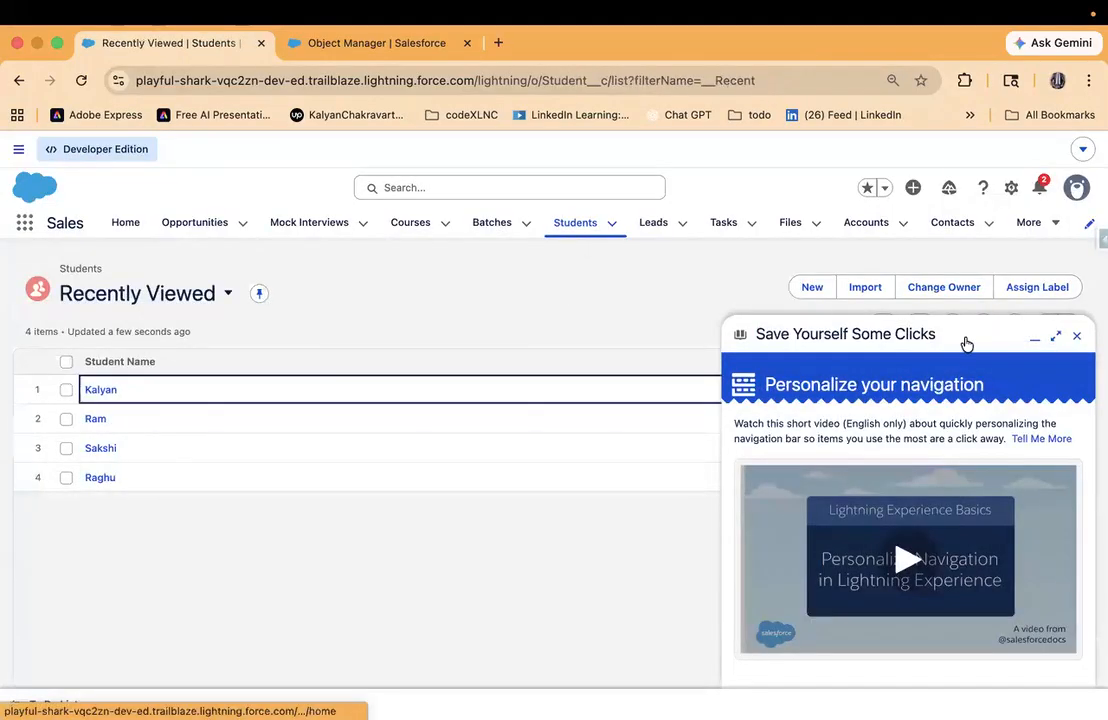
click(1035, 337)
- Start a new student record, entering the student's name and choosing Salesforce Admin as the course
click(811, 287)
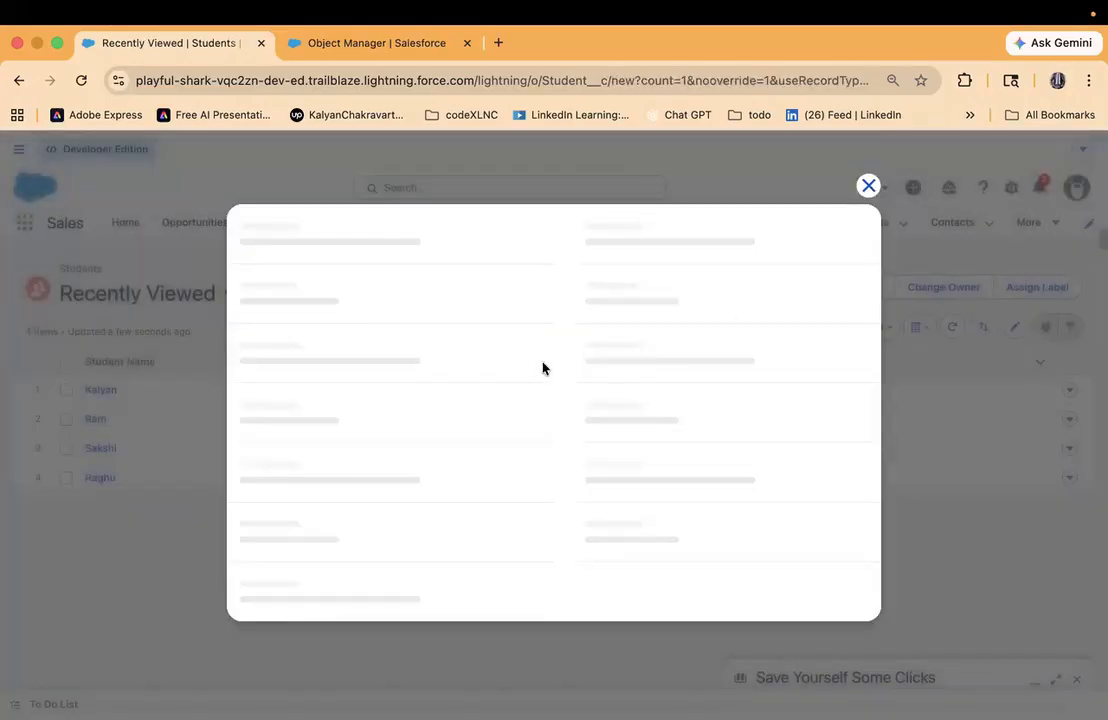
click(337, 316)
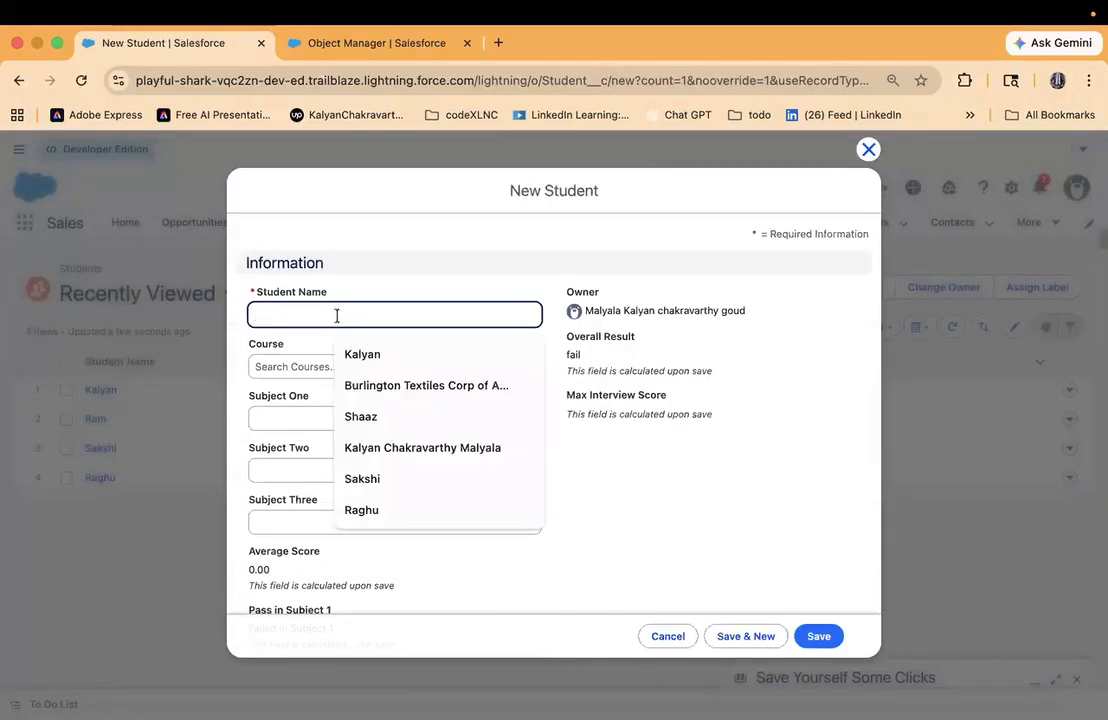
text(Sowmya)
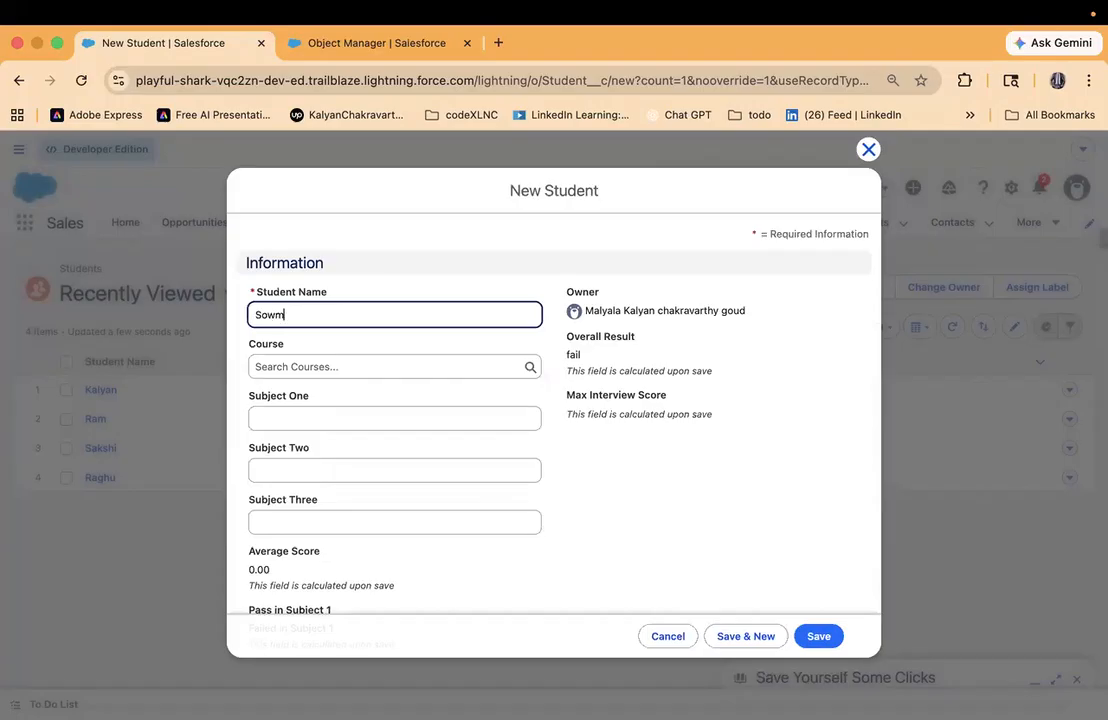
click(333, 366)
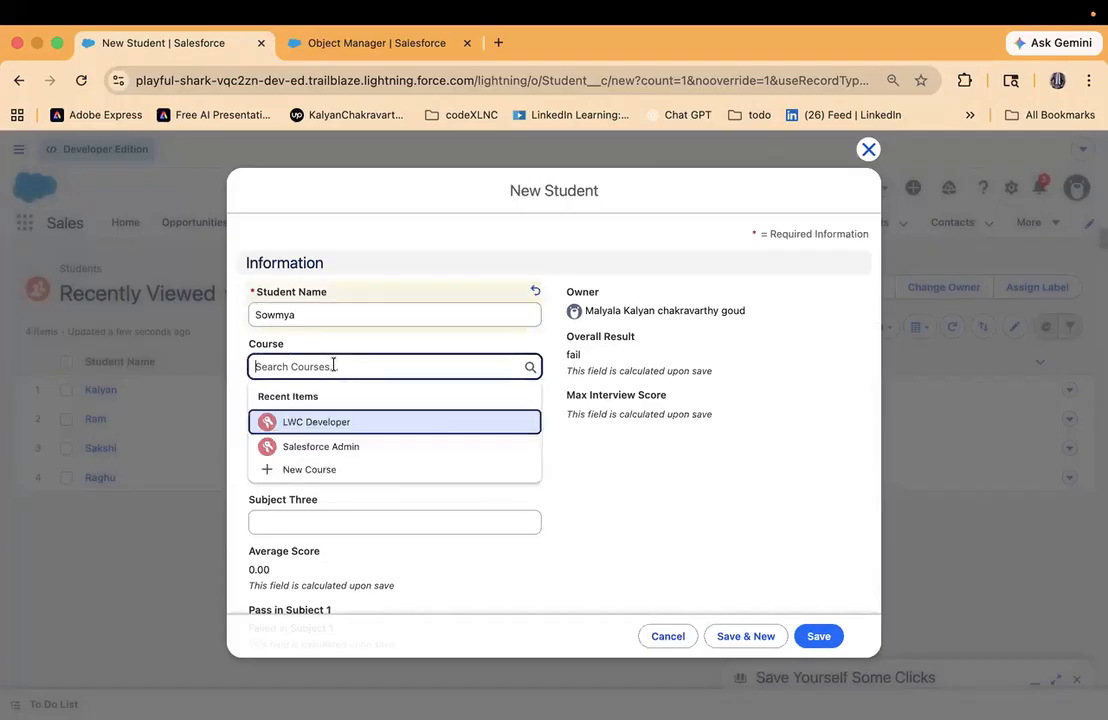
click(352, 453)
- Enter marks of 105, 90 and 80 for Subjects One, Two and Three and try to save the new student record
click(323, 419)
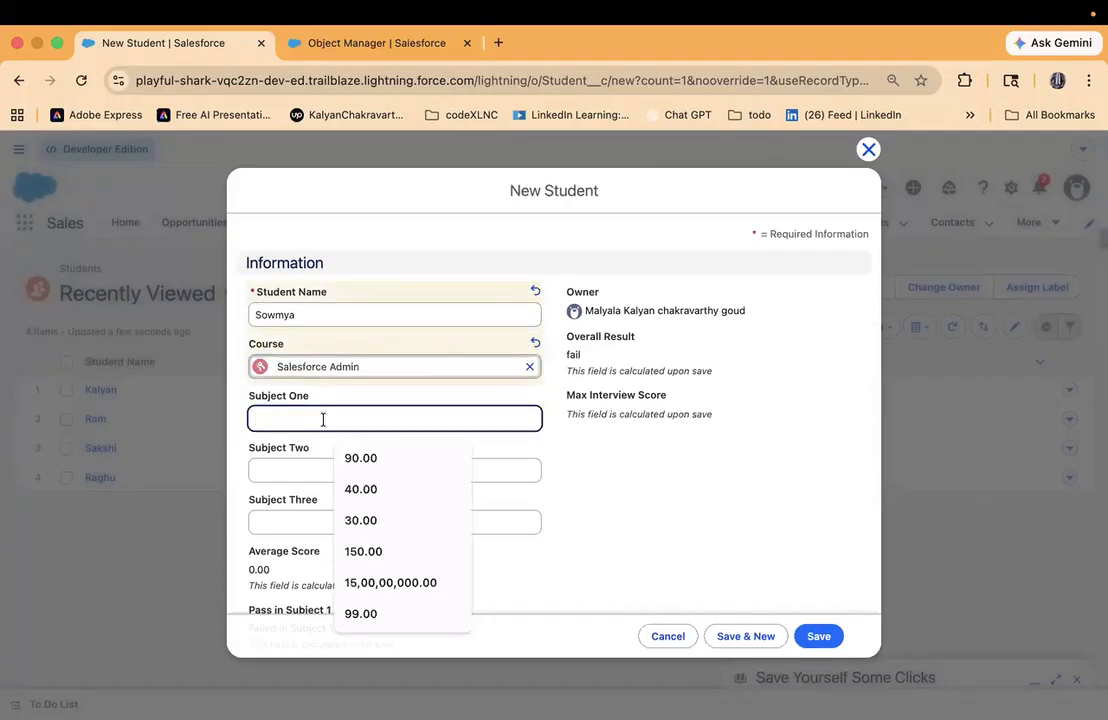
click(376, 457)
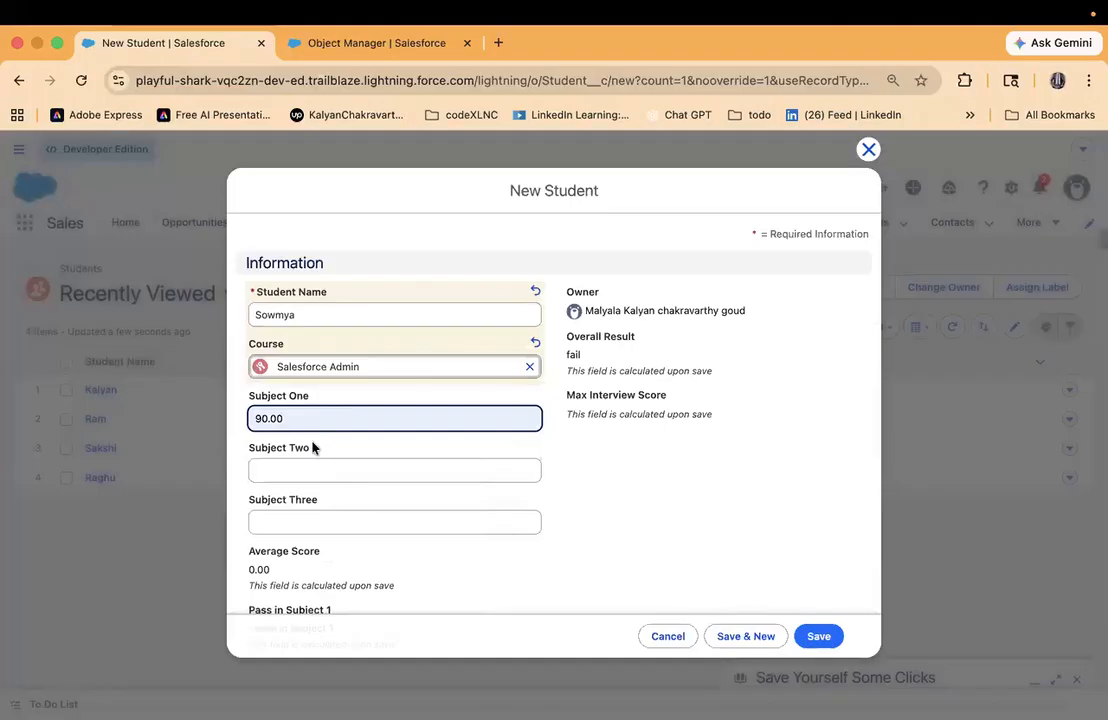
double_click(279, 411)
key(BackSpace)
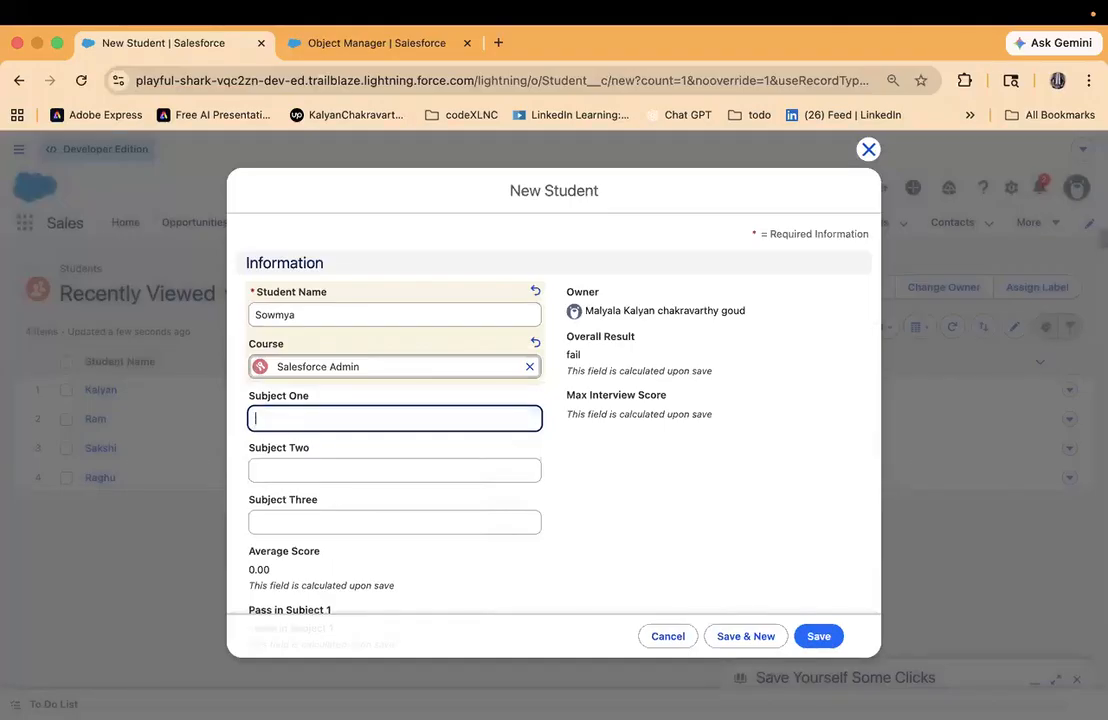
text(105)
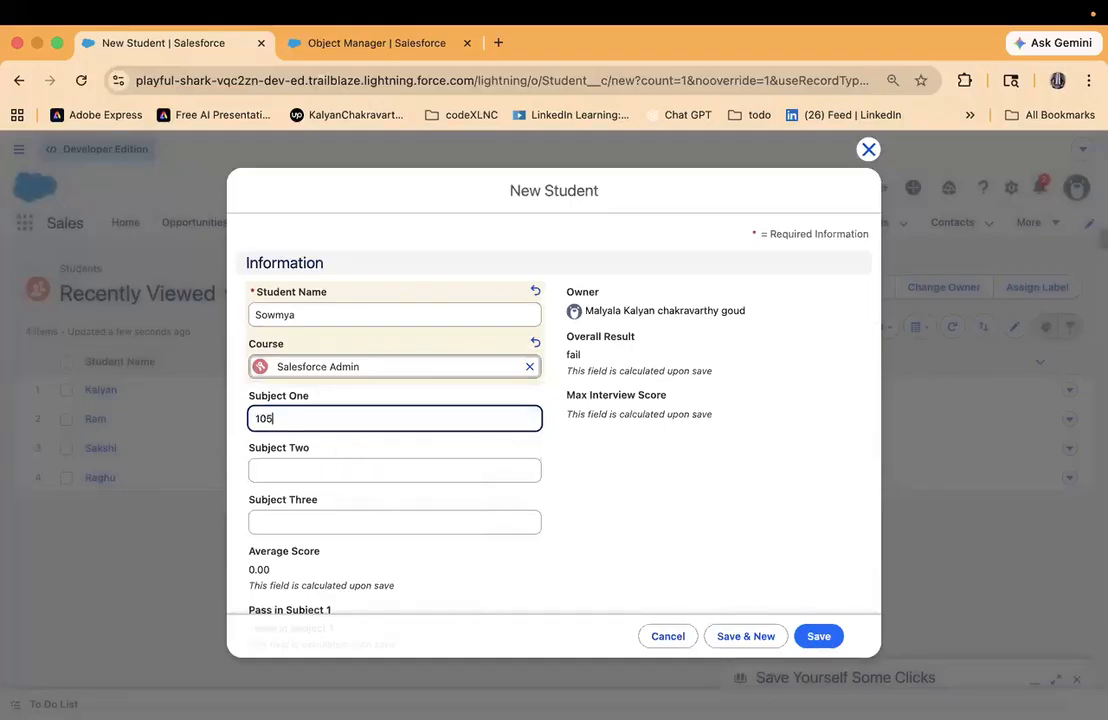
click(272, 467)
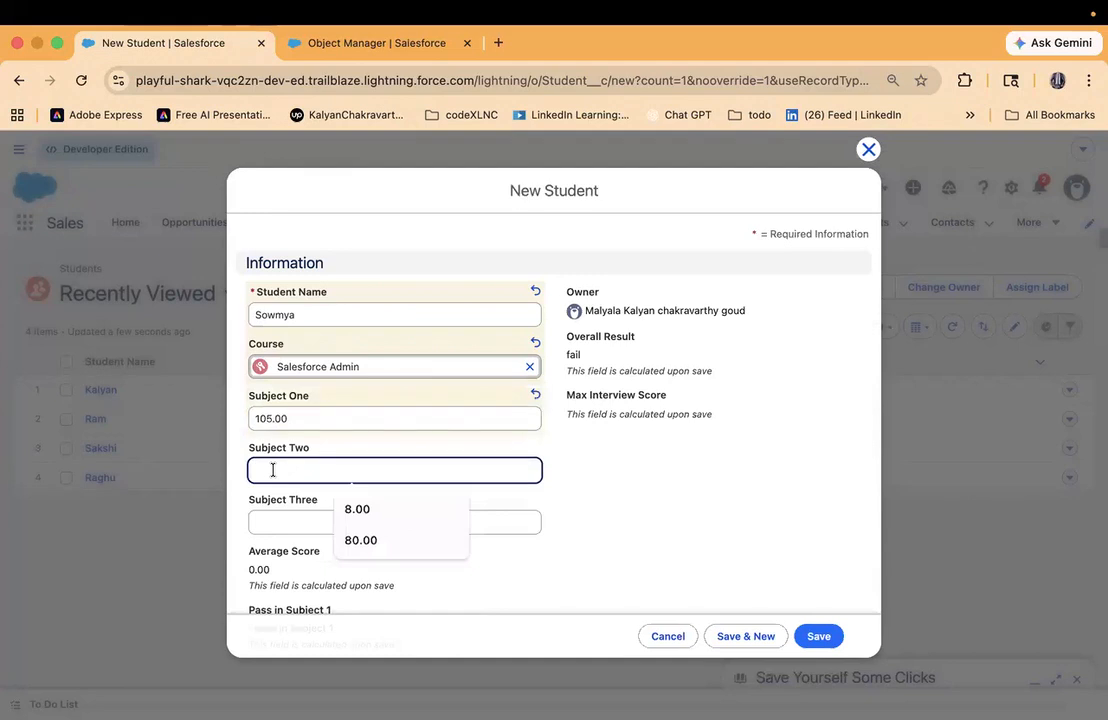
text(90)
click(272, 521)
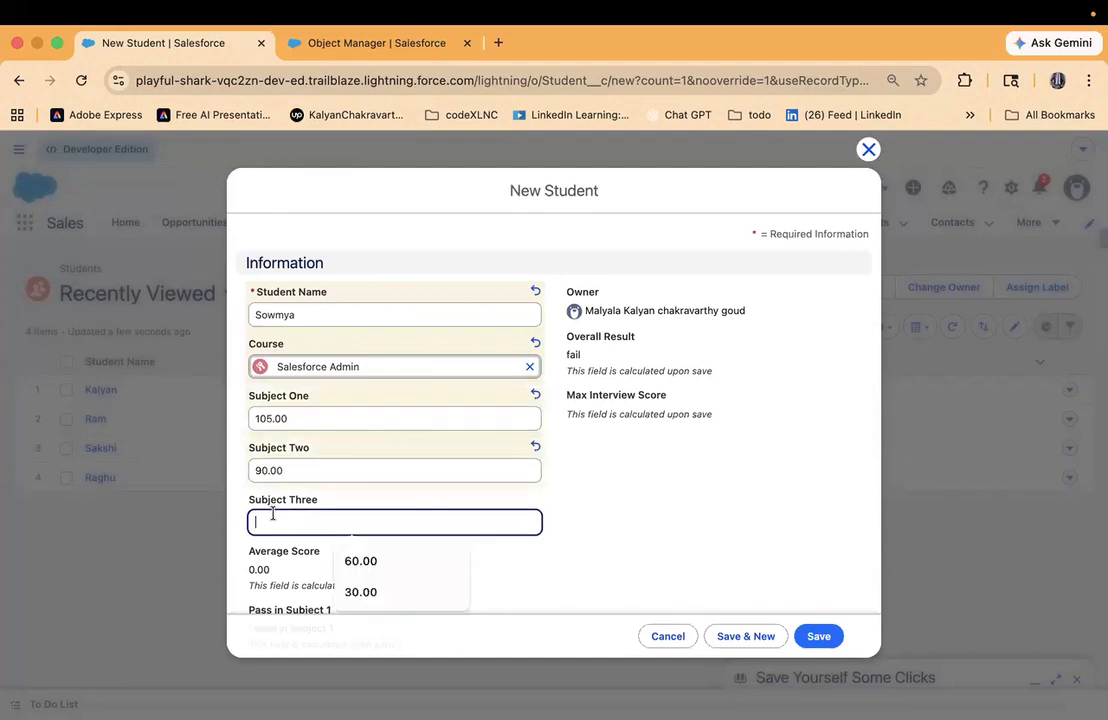
text(80)
scroll(554, 400, down, 5)
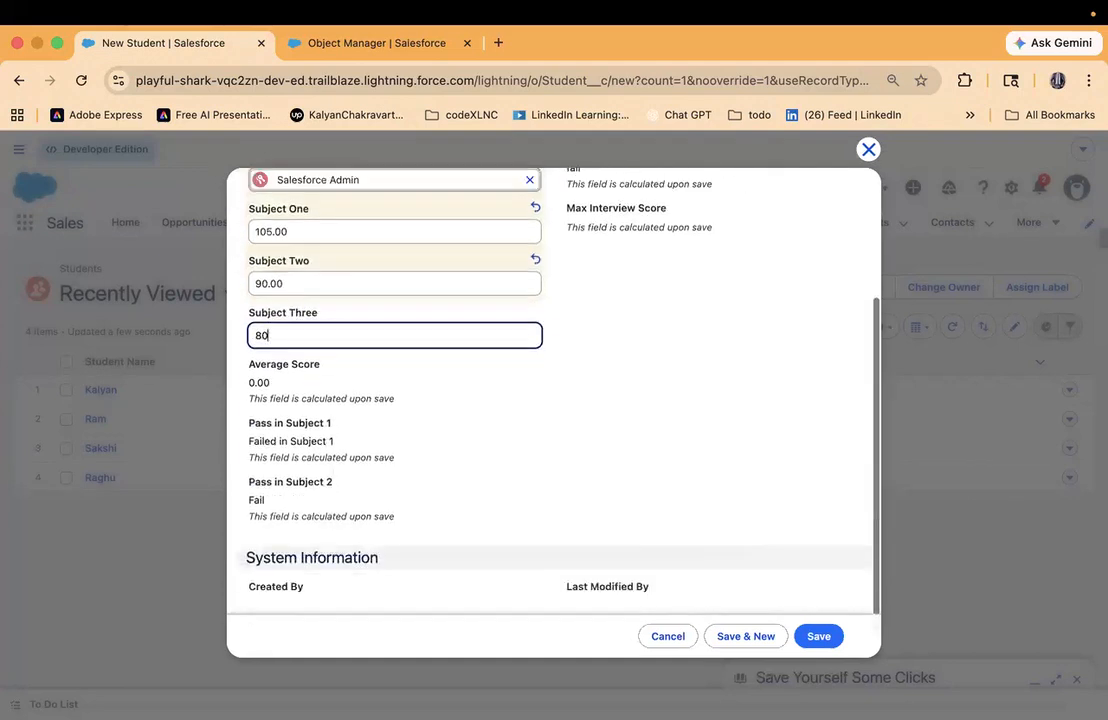
click(818, 637)
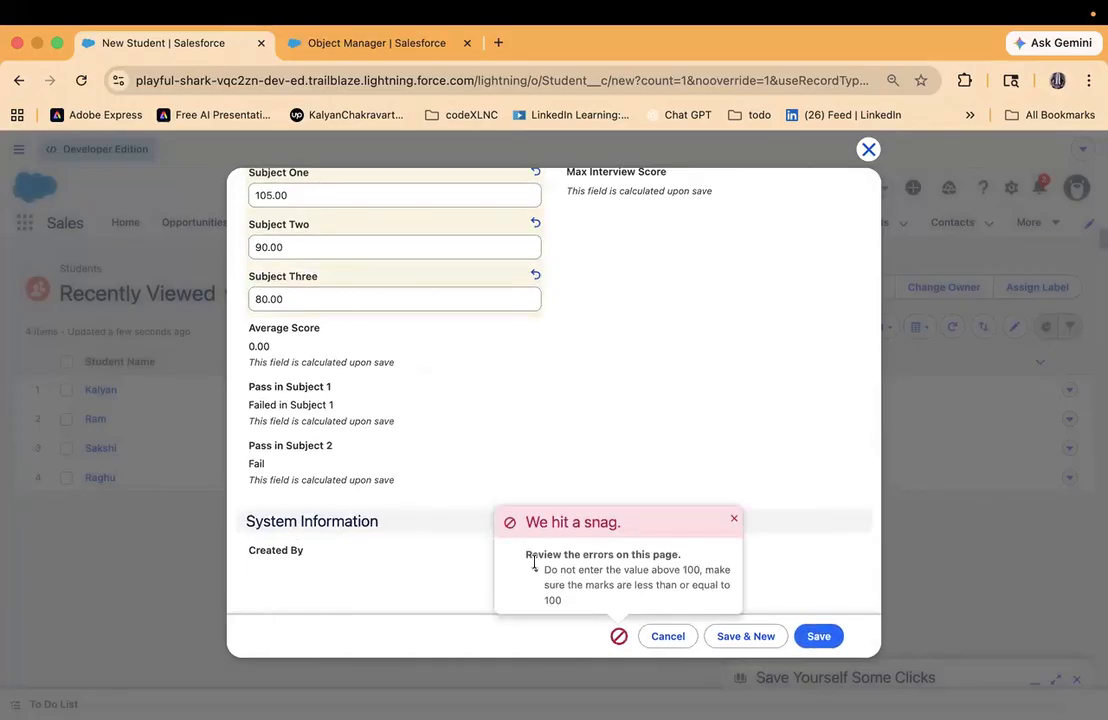
drag(521, 553, 589, 608)
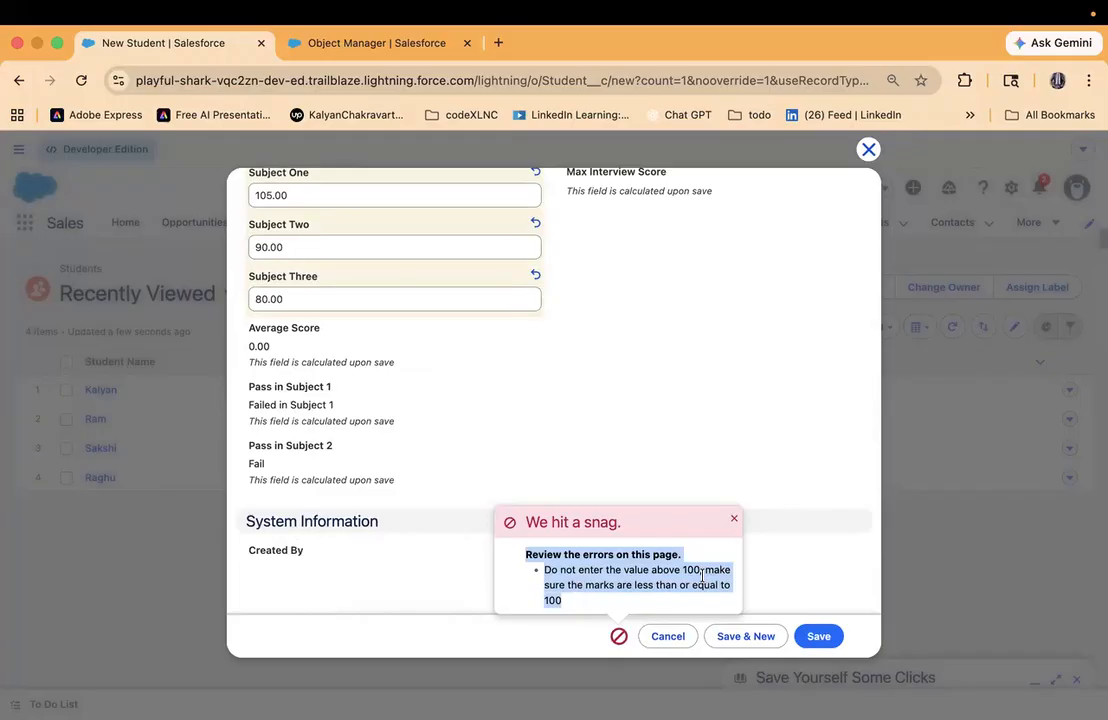
- Set the new student's Subject One mark to 99 and save the record
scroll(680, 425, up, 5)
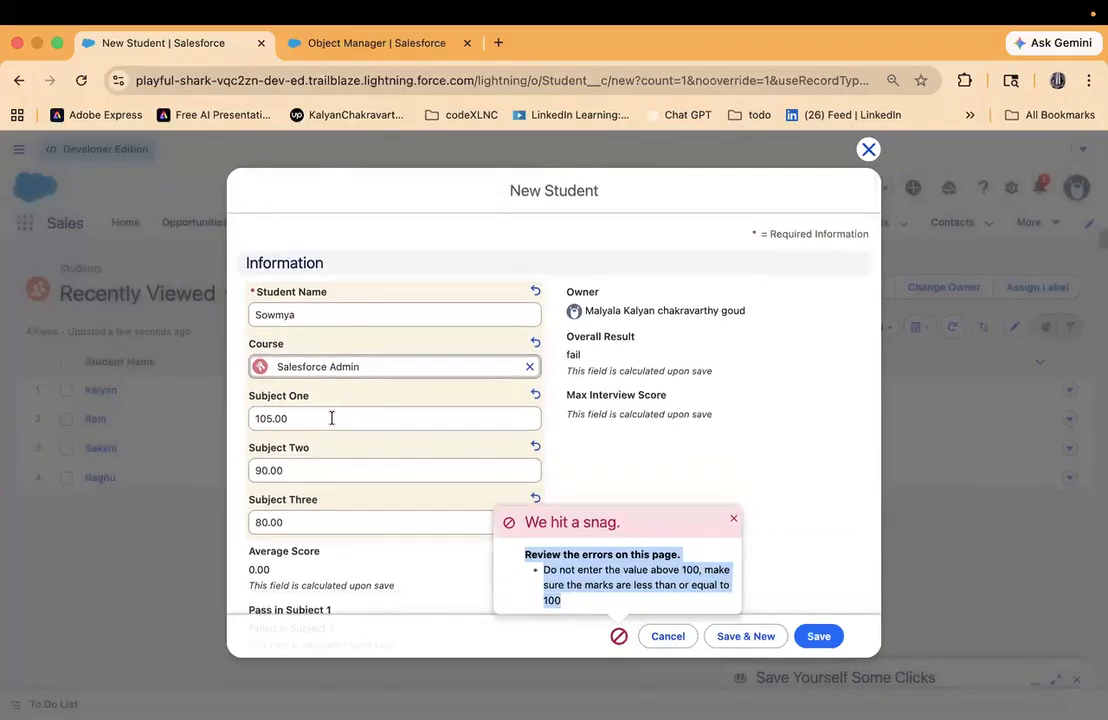
click(331, 418)
key(BackSpace)
key(BackSpace)
key(BackSpace)
text(99)
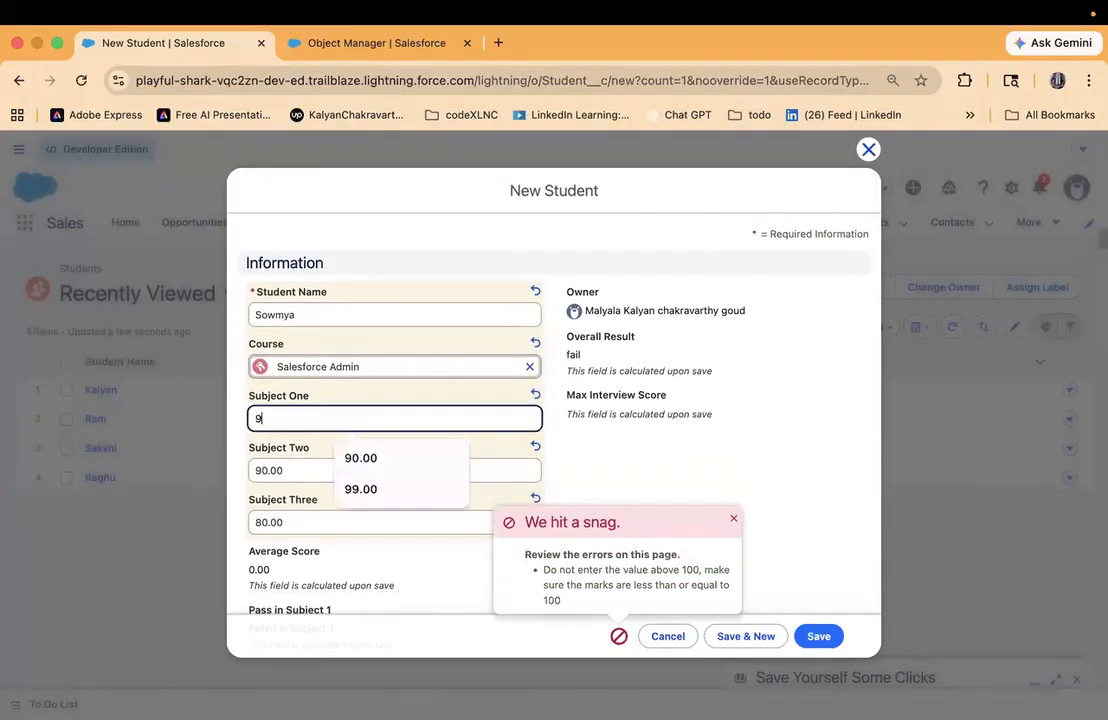
click(783, 489)
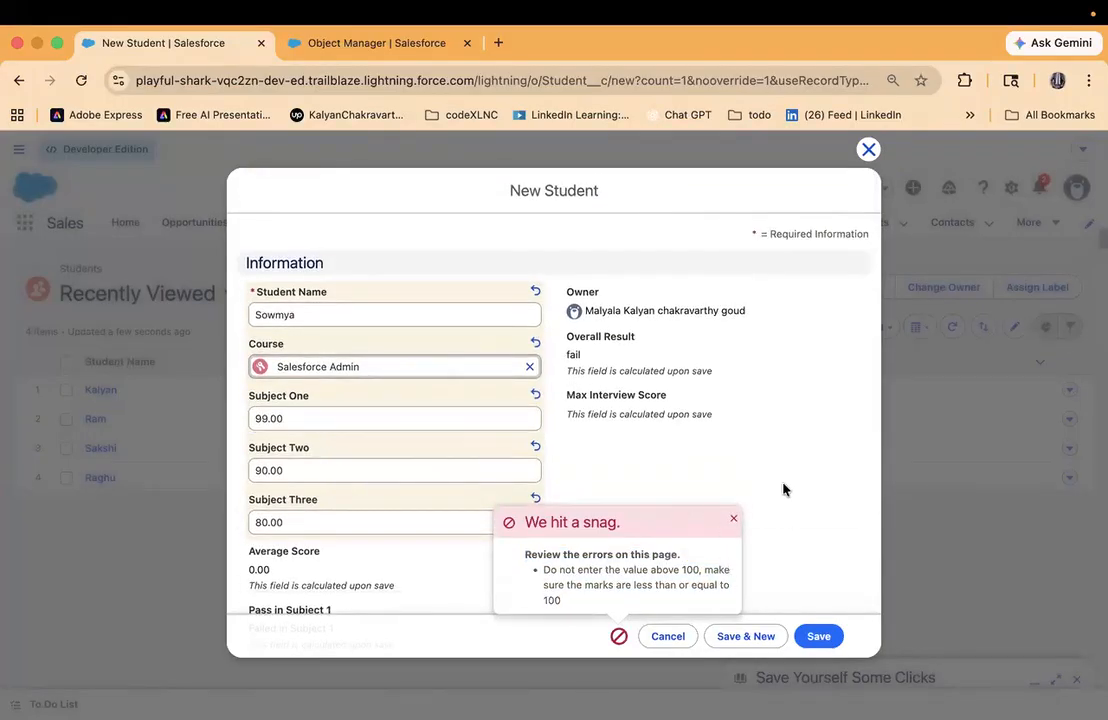
click(817, 636)
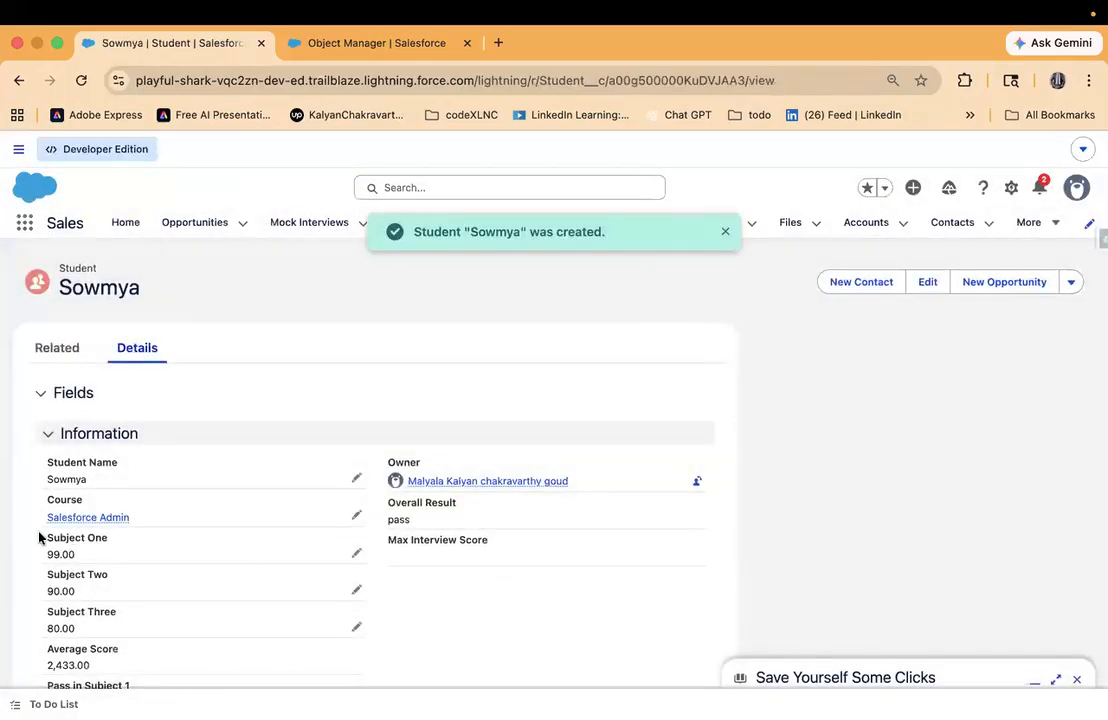
- Try to save the new student's record with --99 as the Subject One mark
drag(40, 534, 169, 624)
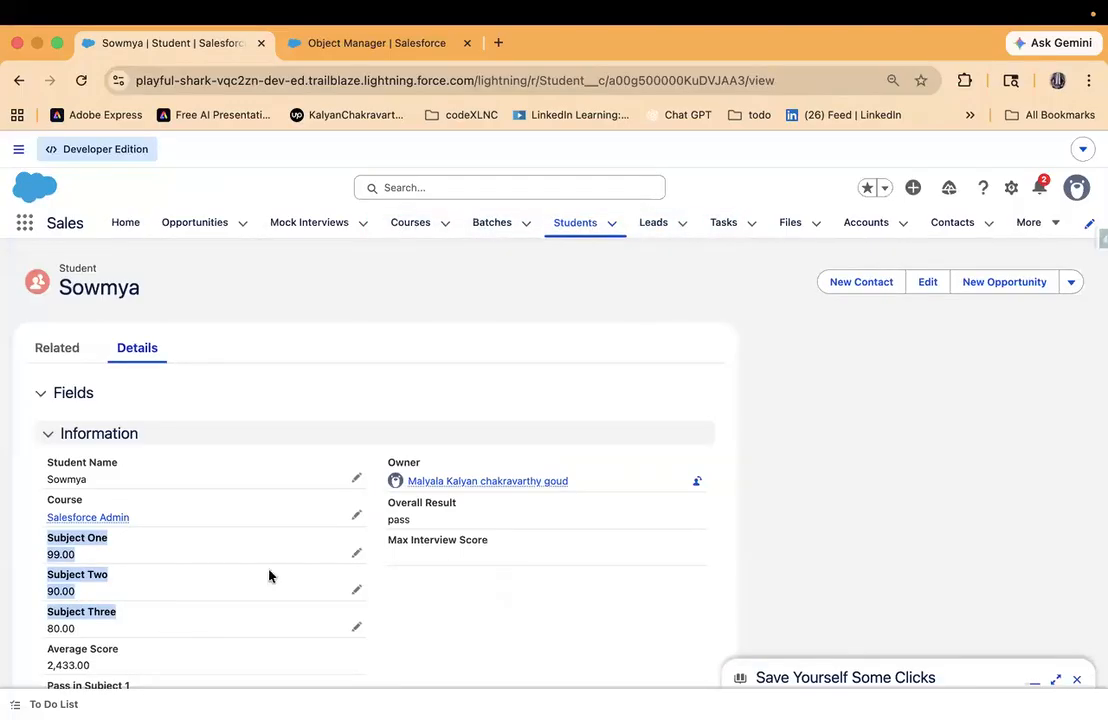
click(357, 553)
click(169, 590)
key(Left)
key(Left)
text(--)
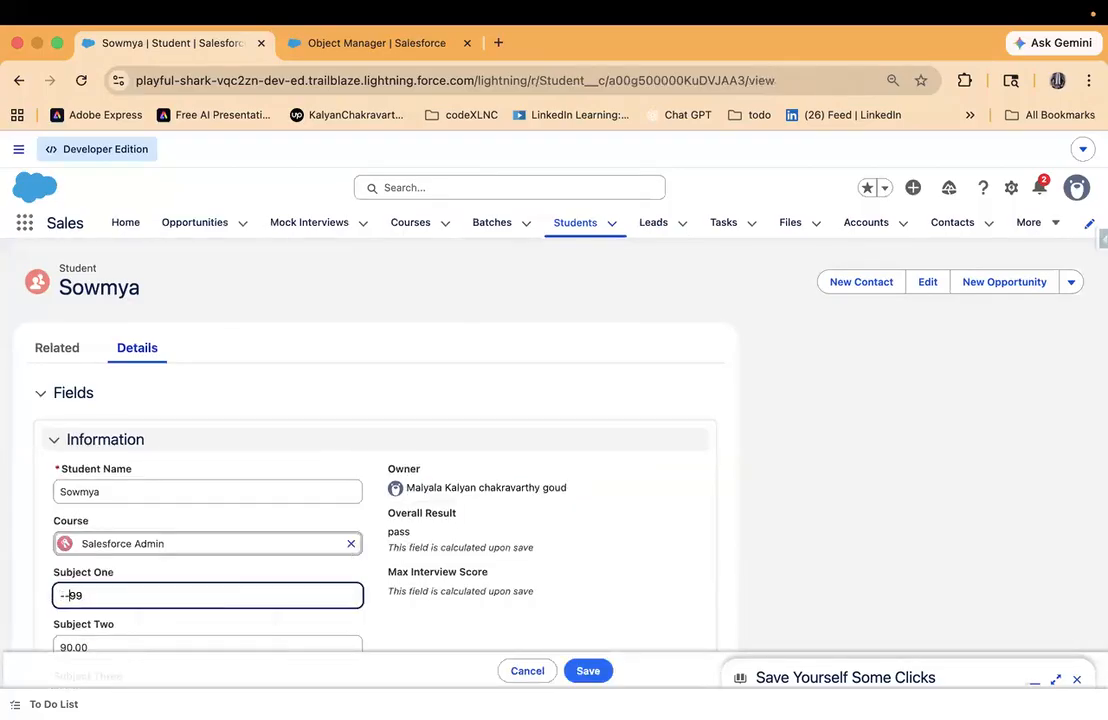
click(592, 671)
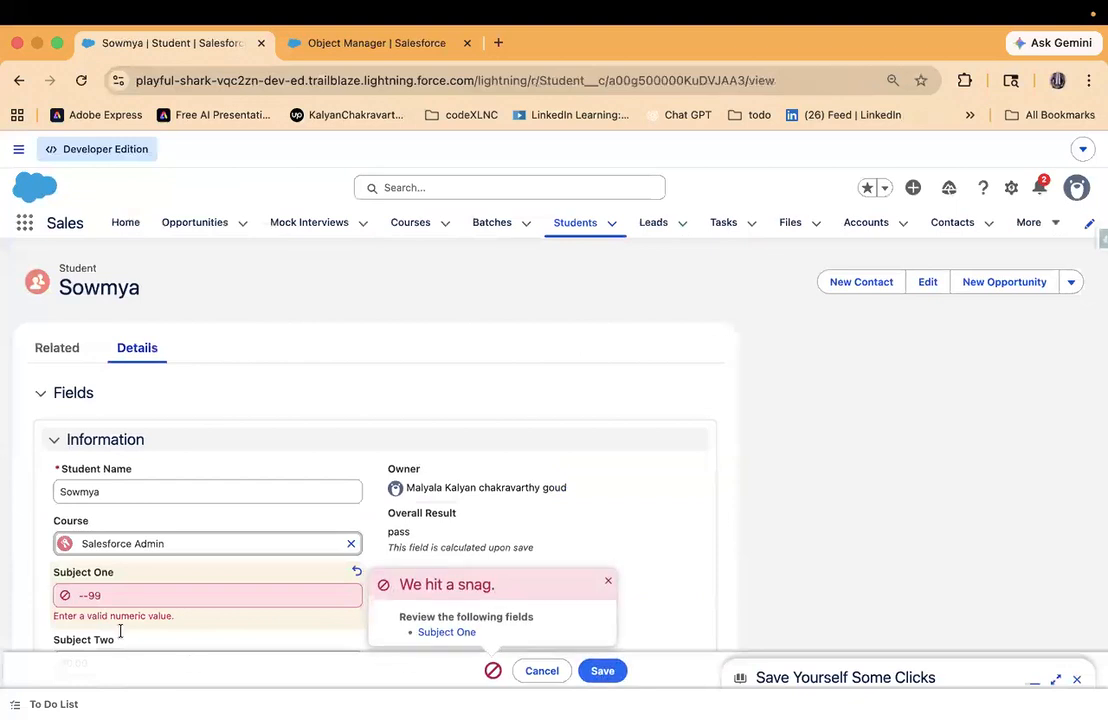
- Correct the Subject One mark to -99, save the student record and check the stored mark
click(134, 597)
key(BackSpace)
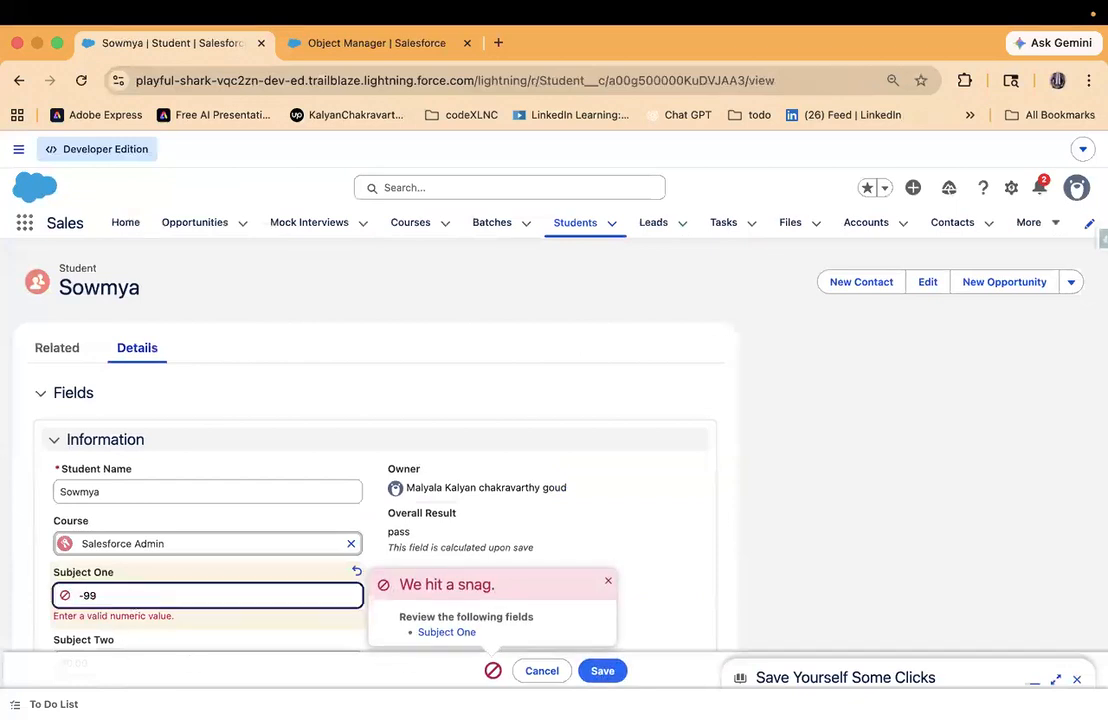
click(603, 670)
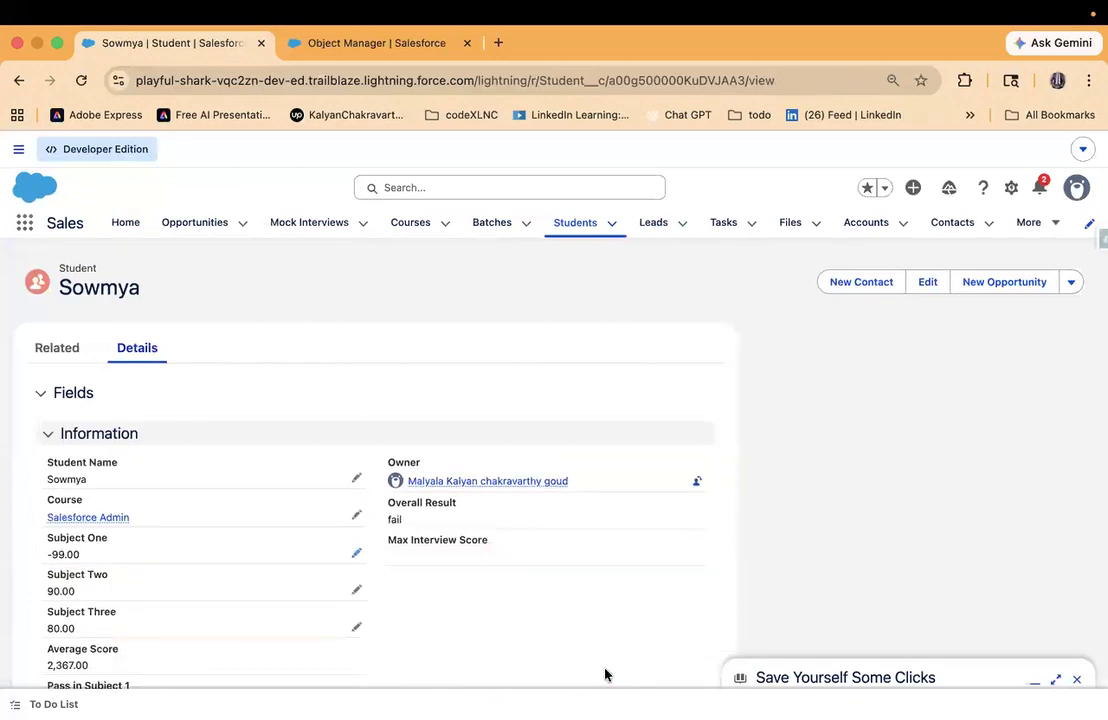
drag(44, 539, 127, 560)
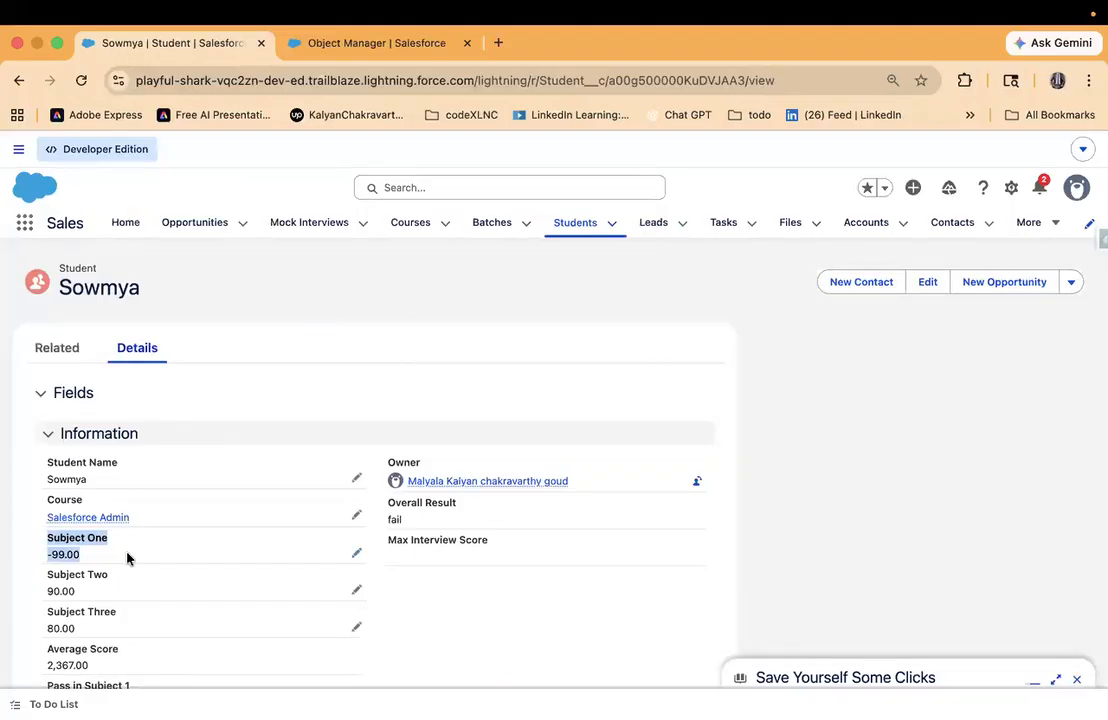
- Return to the Maximum_Allowed_Marks_on_Subject_One validation rule in Object Manager and open it for editing
click(321, 48)
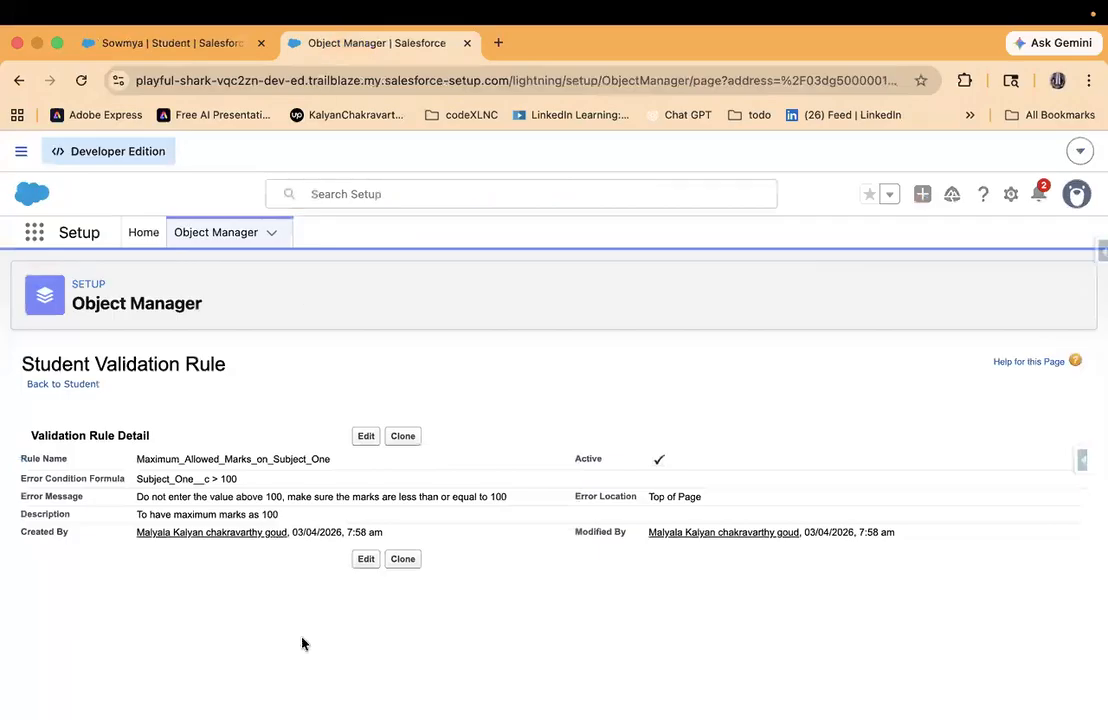
drag(126, 459, 320, 468)
click(366, 437)
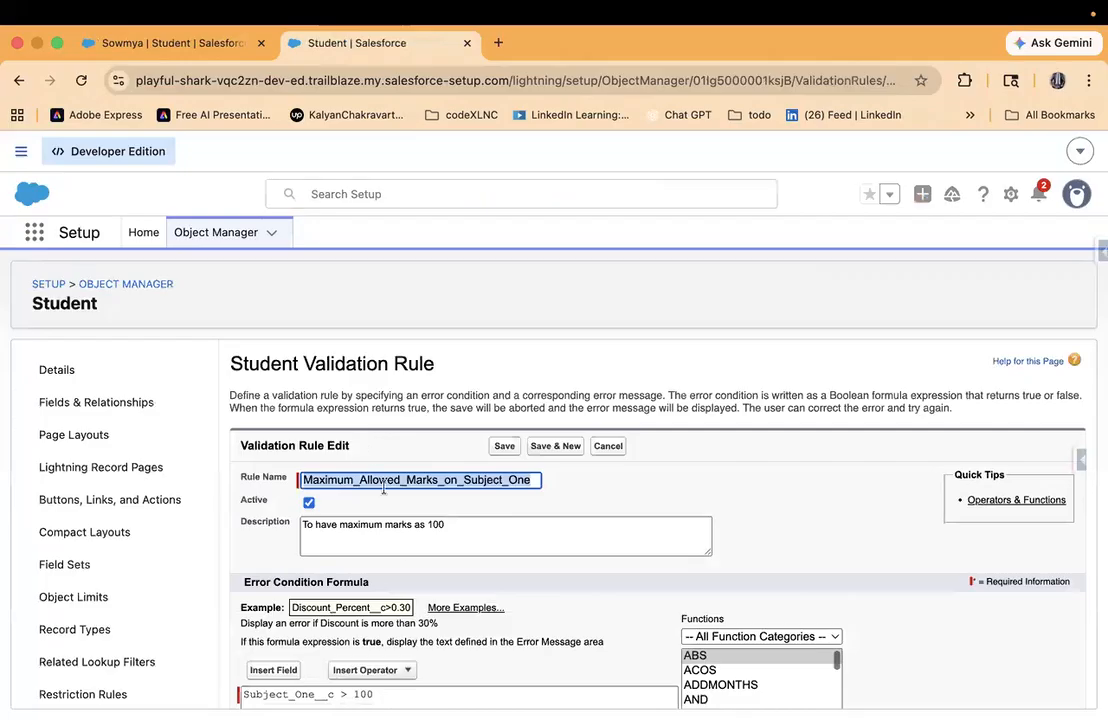
scroll(400, 550, down, 3)
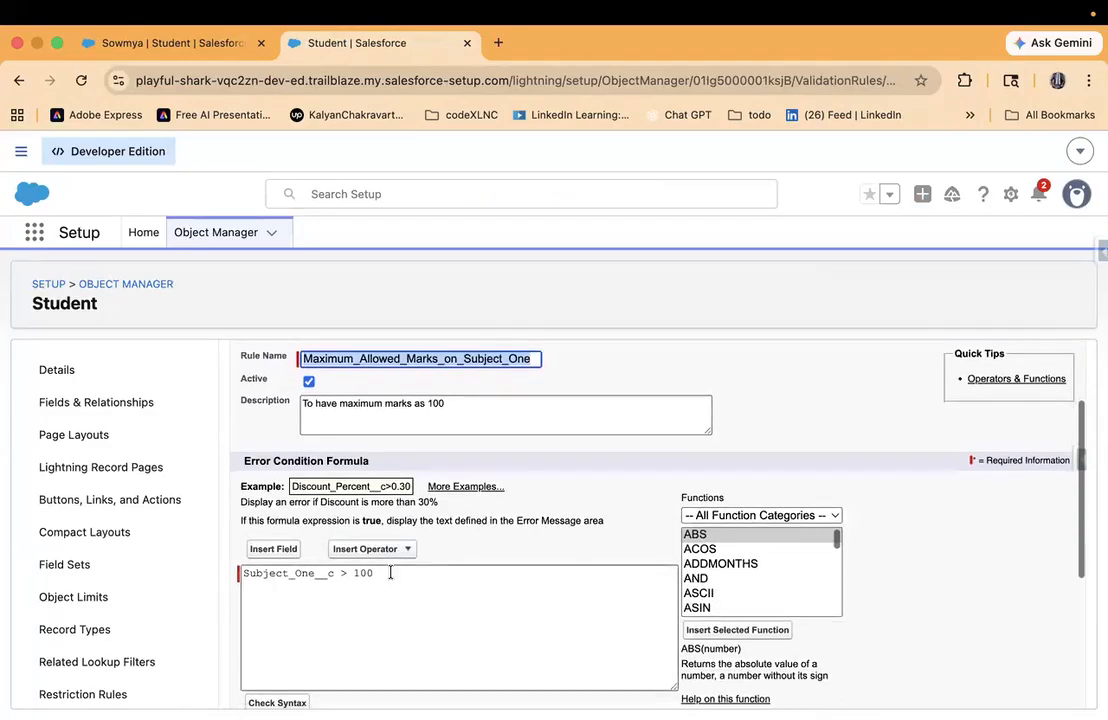
- Append the And operator (&&) after Subject_One__c > 100 in the error condition formula
click(390, 573)
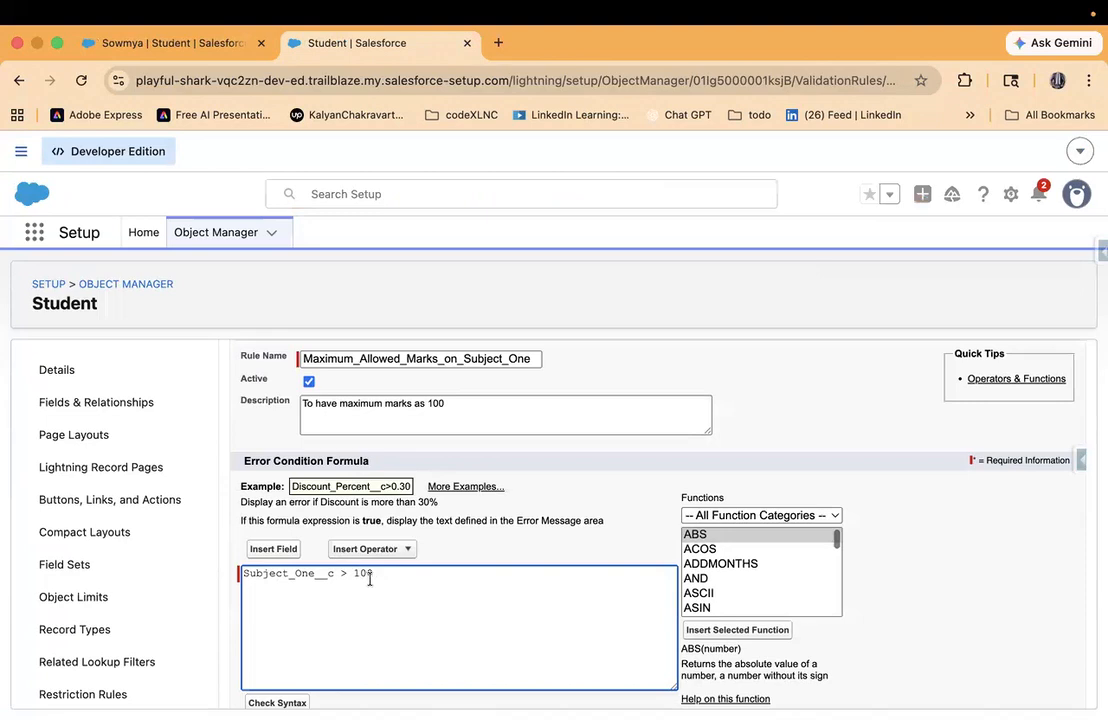
scroll(724, 590, down, 3)
scroll(722, 592, down, 5)
click(372, 549)
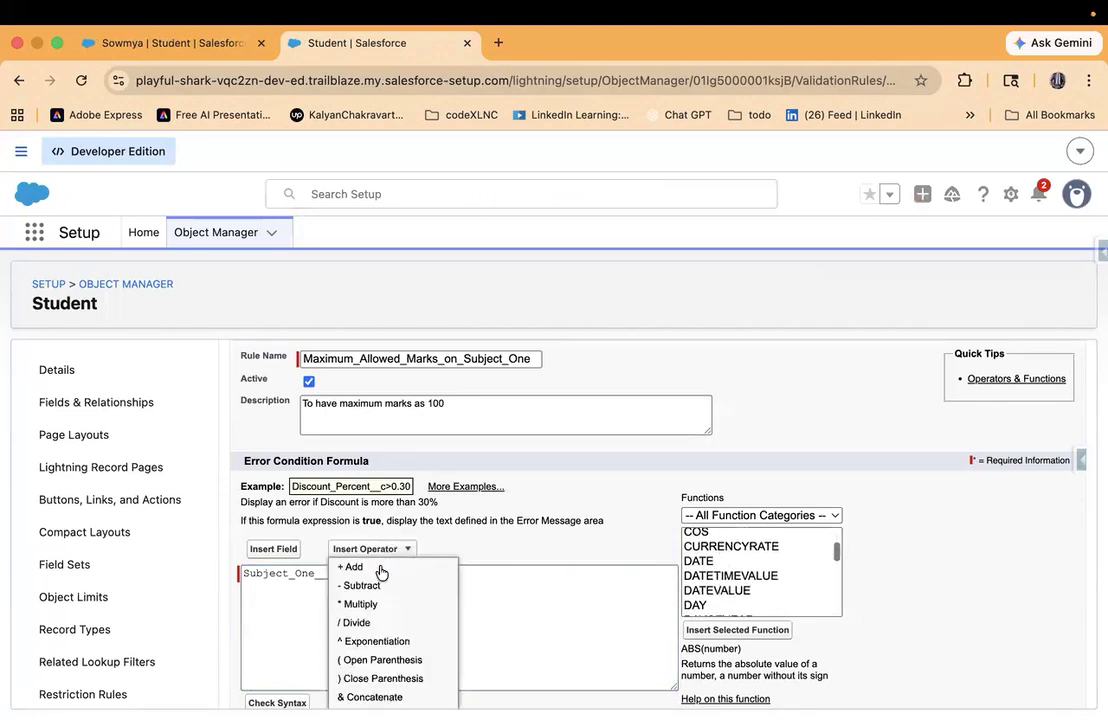
scroll(388, 601, down, 5)
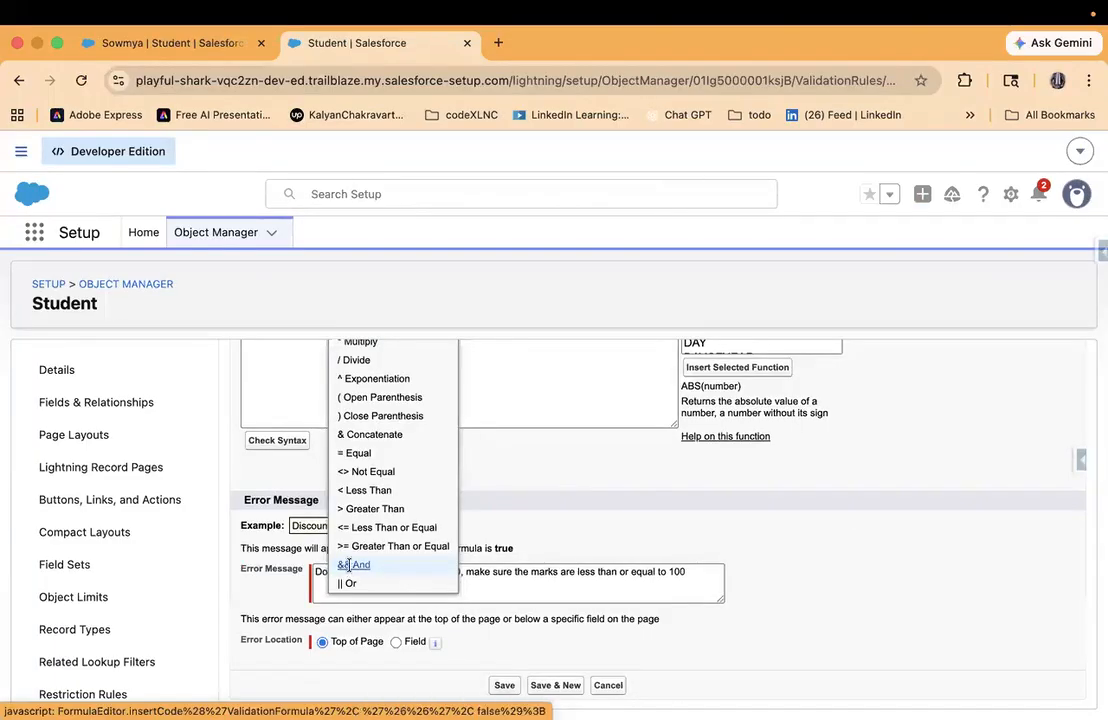
click(352, 567)
scroll(725, 515, up, 5)
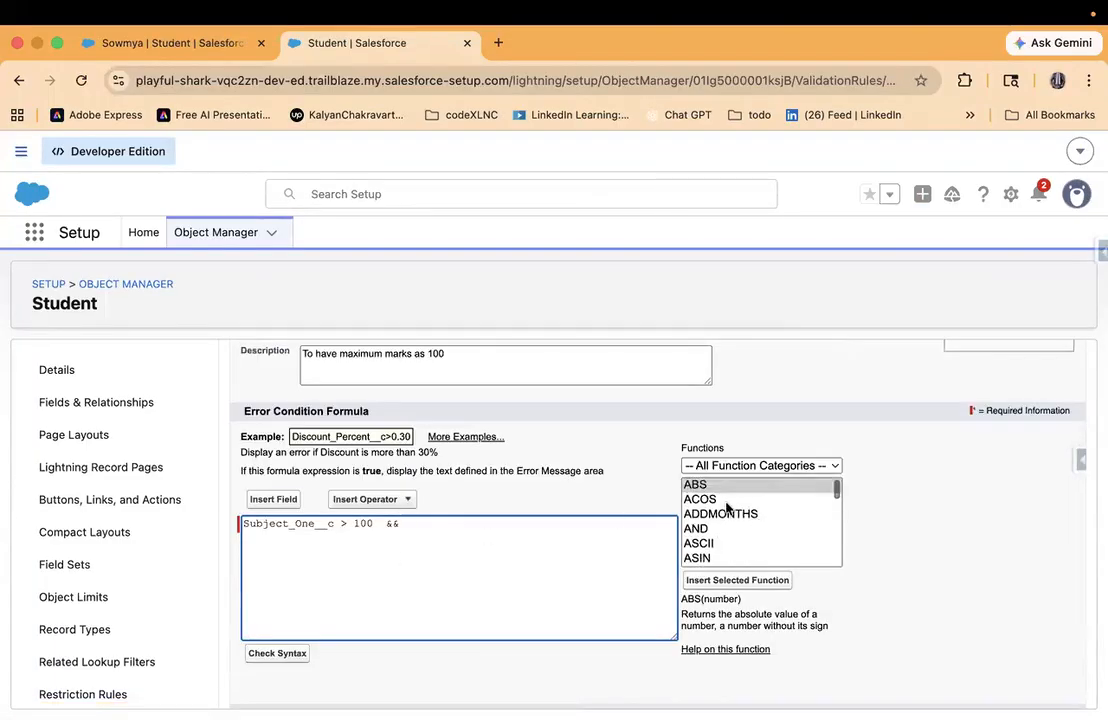
click(708, 529)
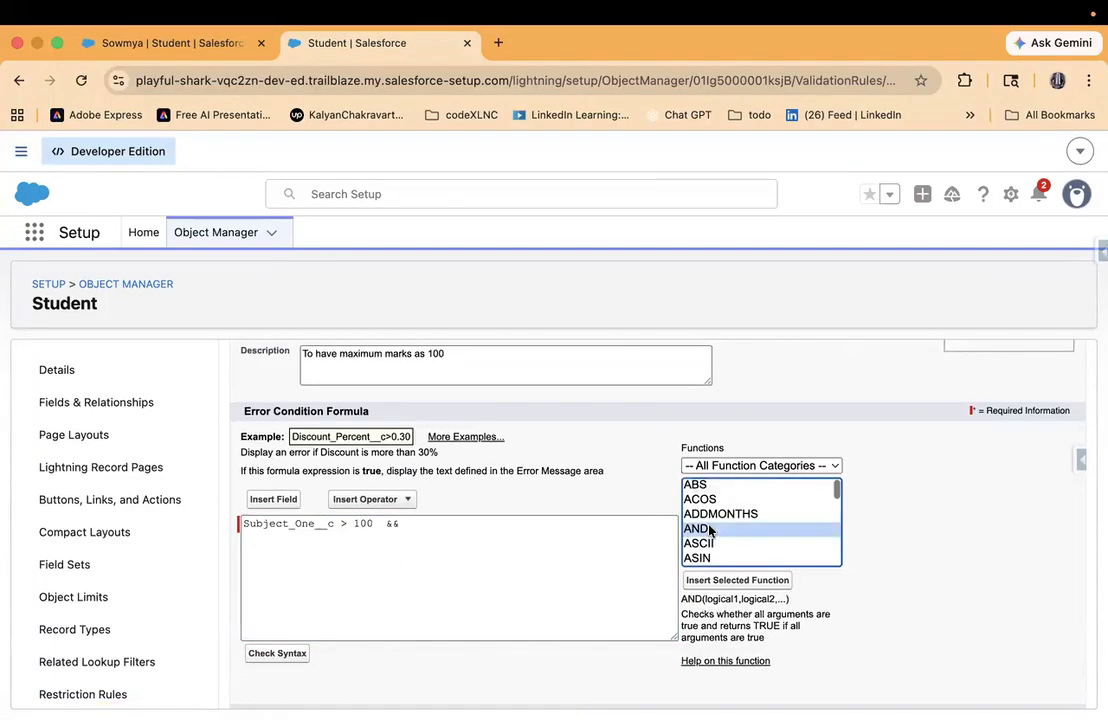
click(737, 580)
drag(410, 523, 588, 527)
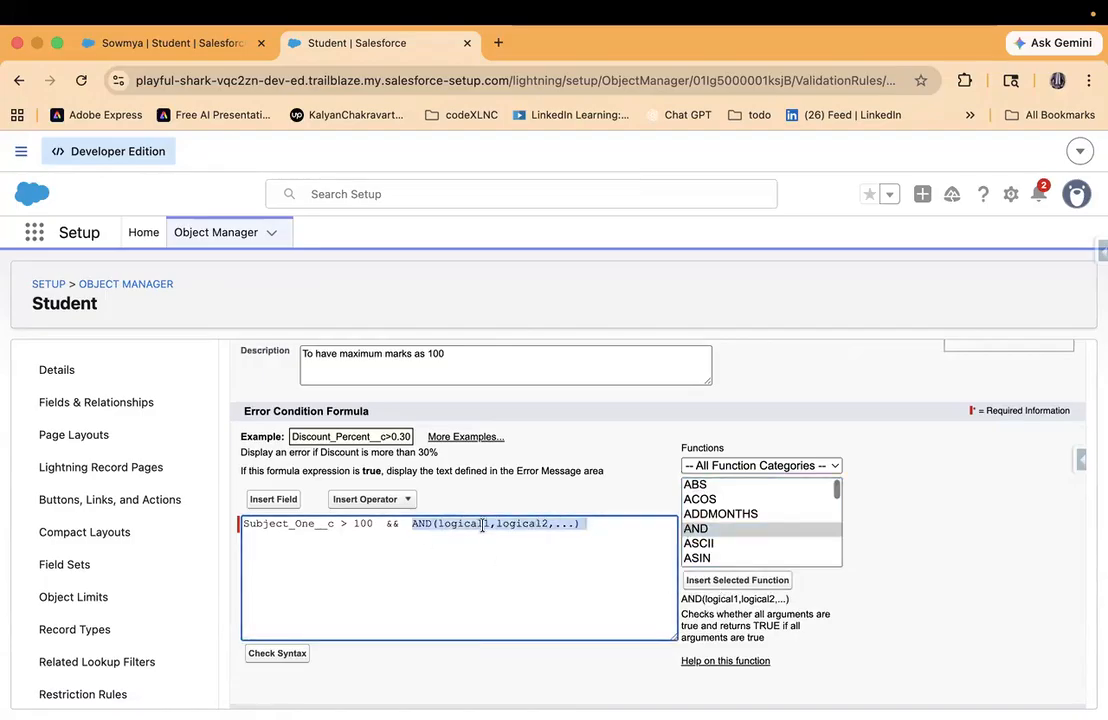
key(BackSpace)
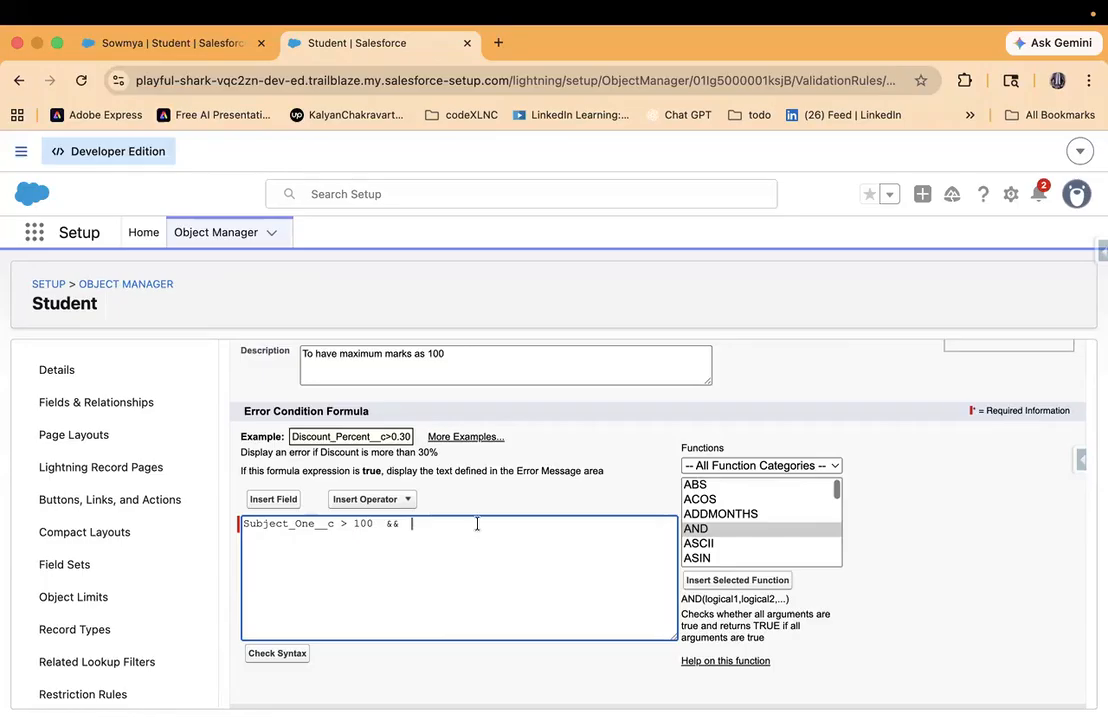
- Add the condition Subject_One__c < 0 after the && operator in the error condition formula, using the Student object's Subject One field
click(262, 498)
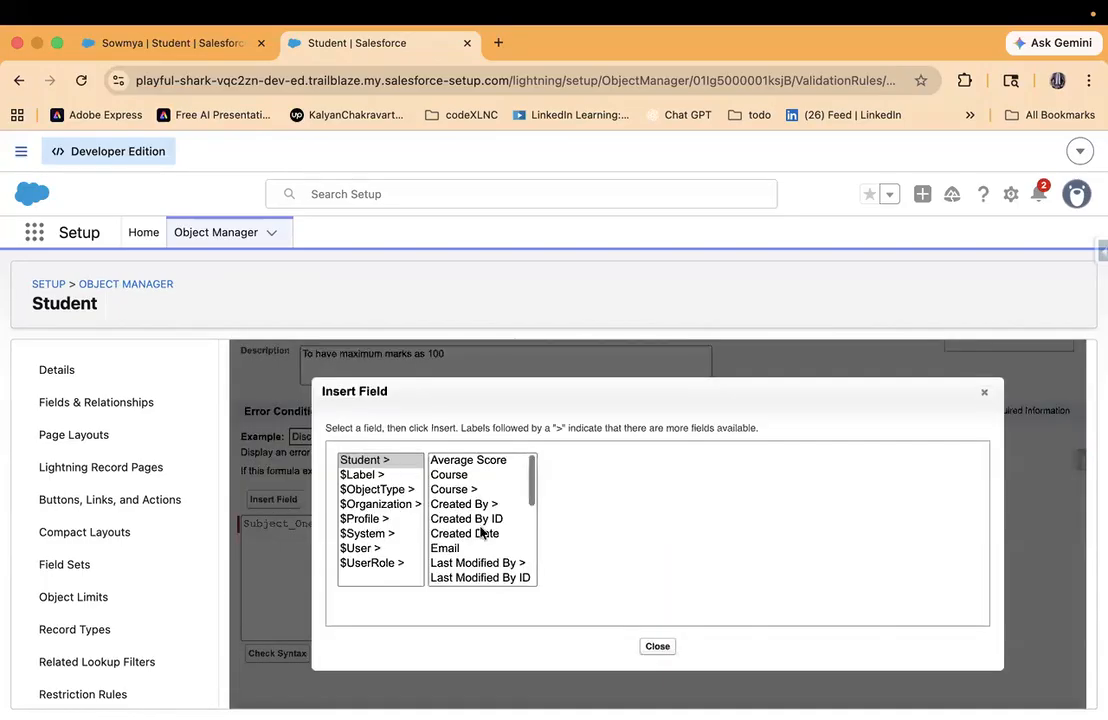
scroll(480, 502, down, 5)
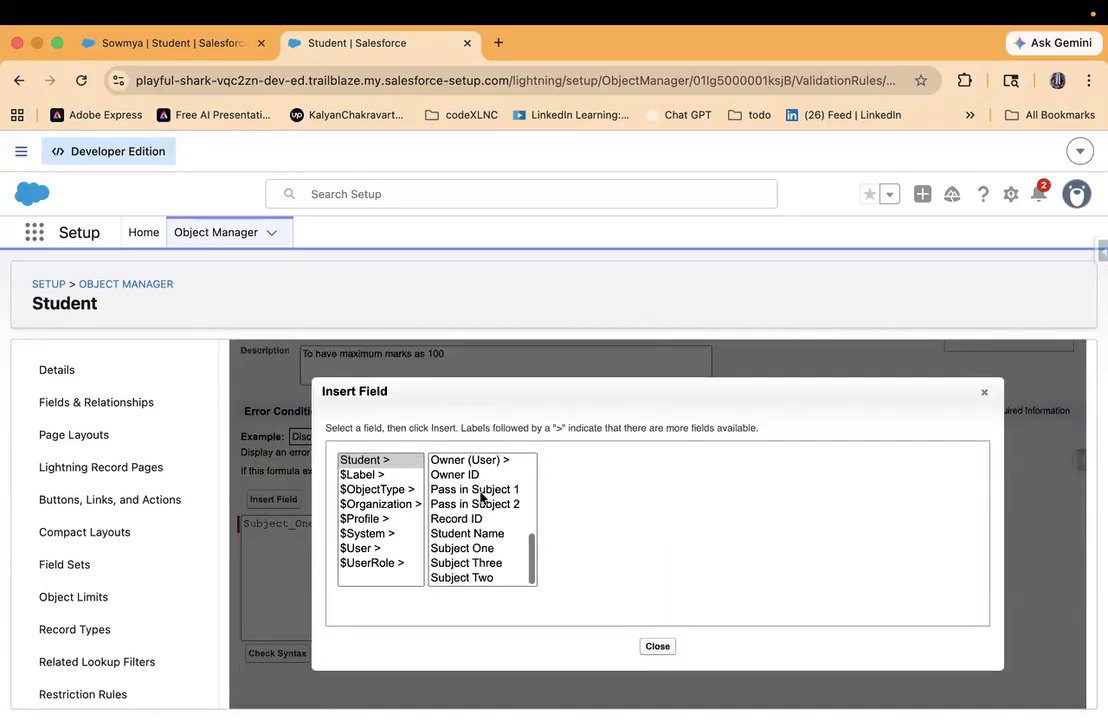
scroll(480, 495, down, 3)
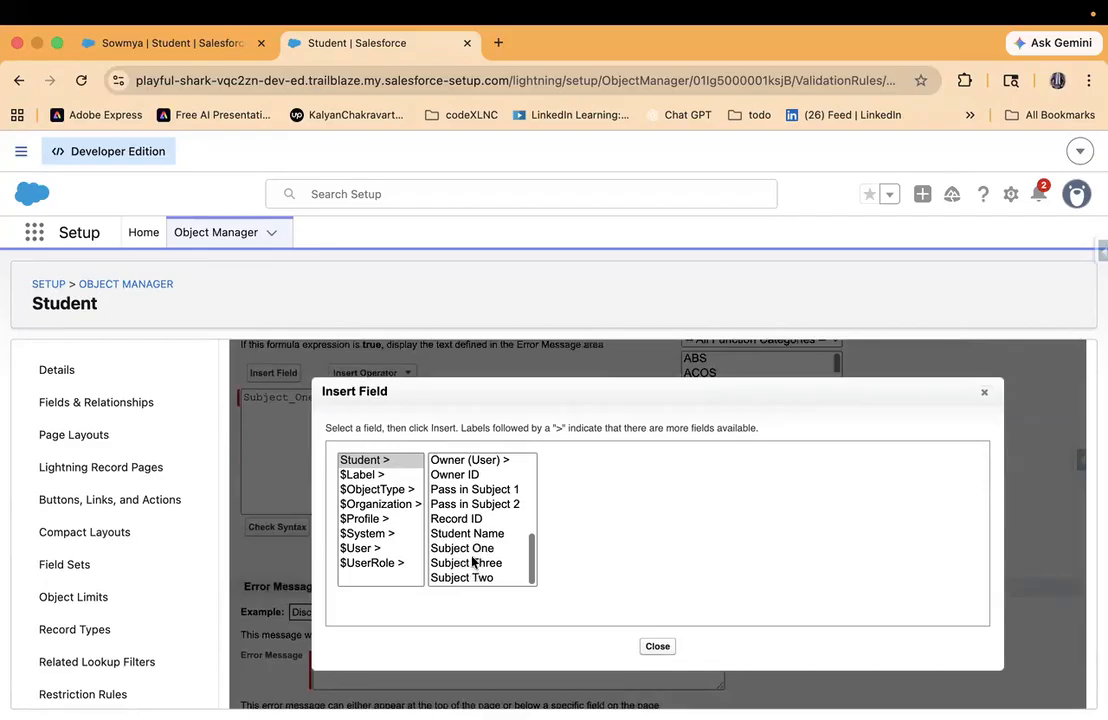
click(470, 549)
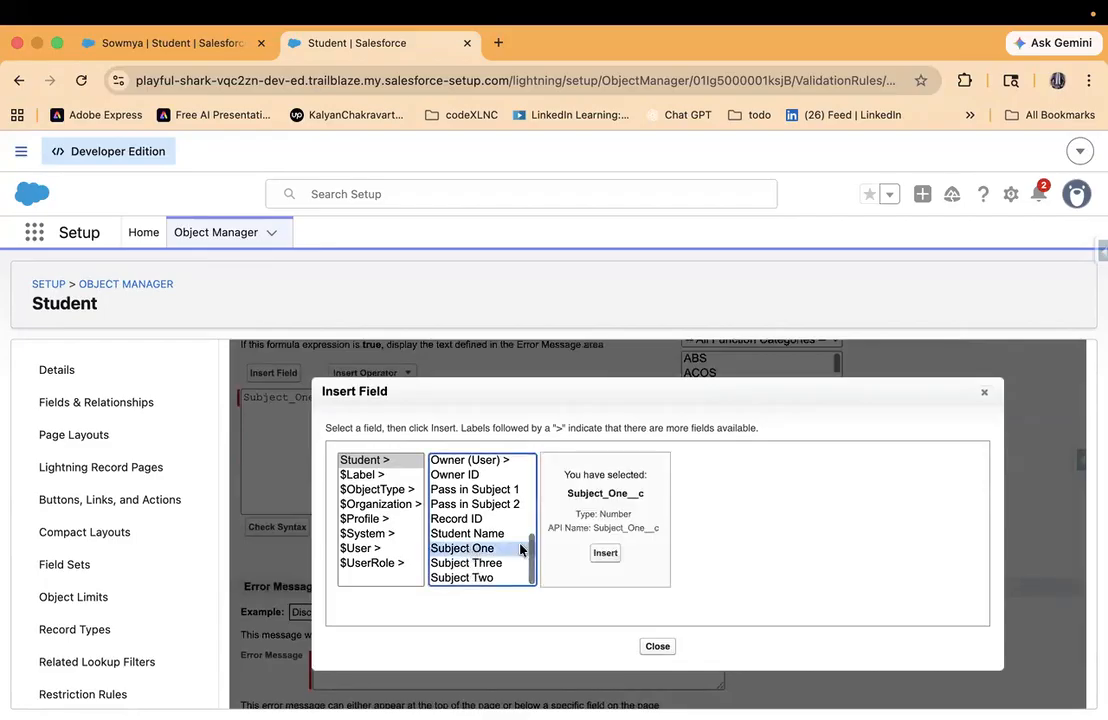
click(600, 553)
text(< )
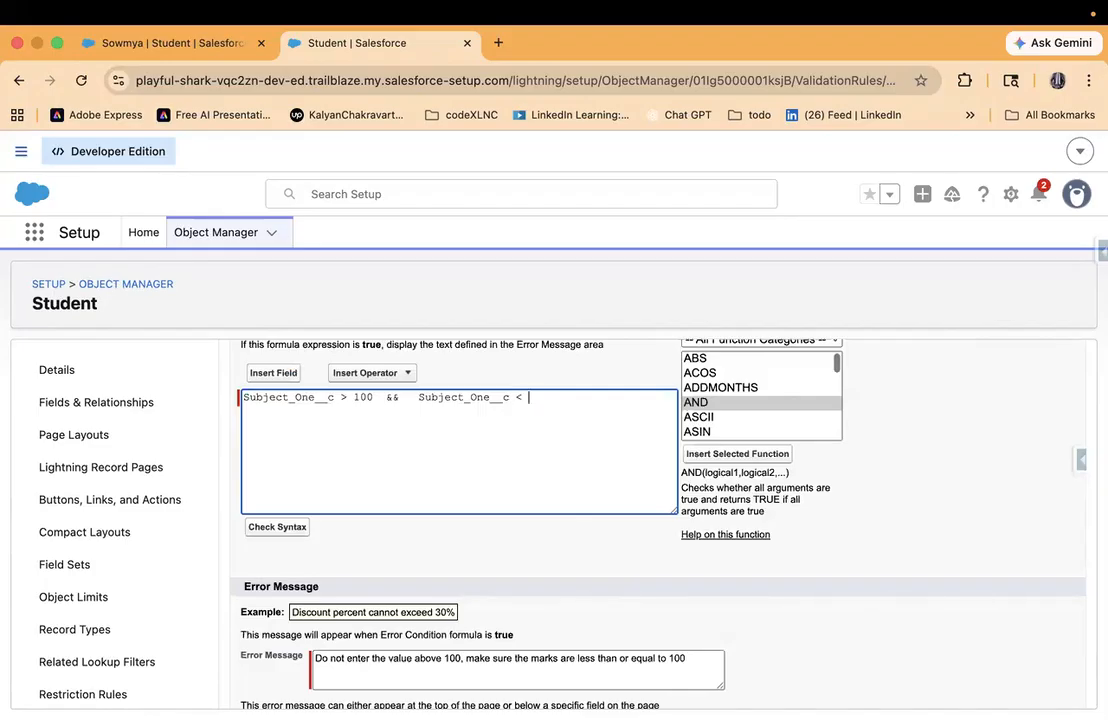
text(0)
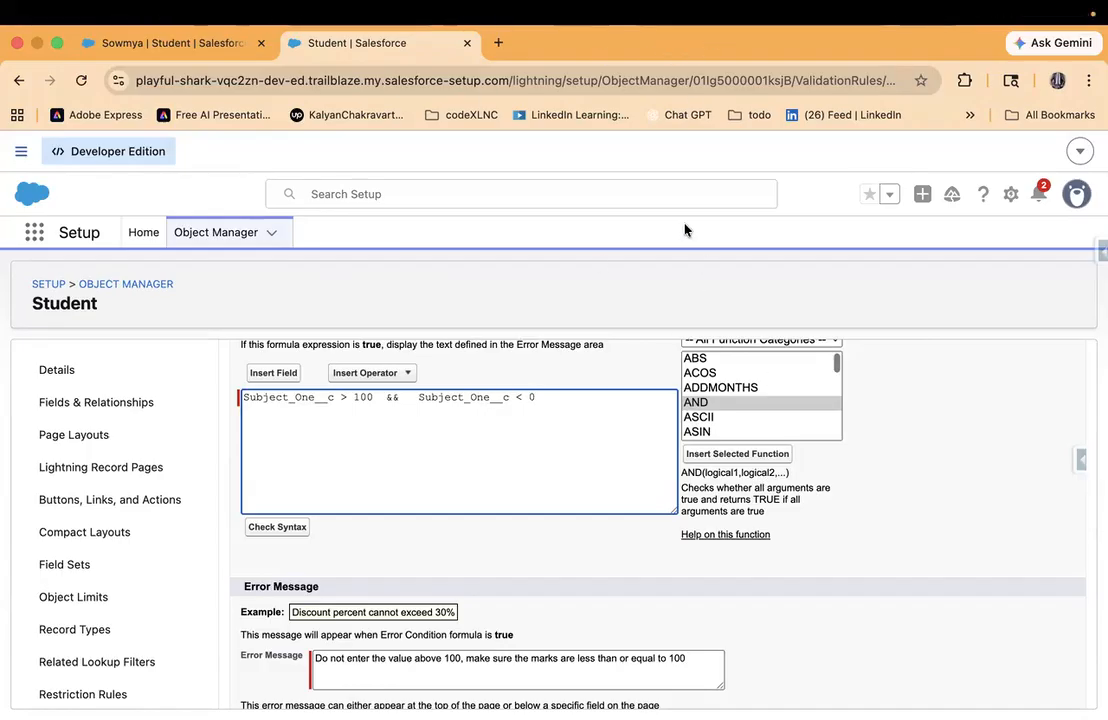
mouse_move(664, 242)
mouse_down()
mouse_move(707, 293)
mouse_move(663, 296)
mouse_up()
drag(751, 217, 759, 293)
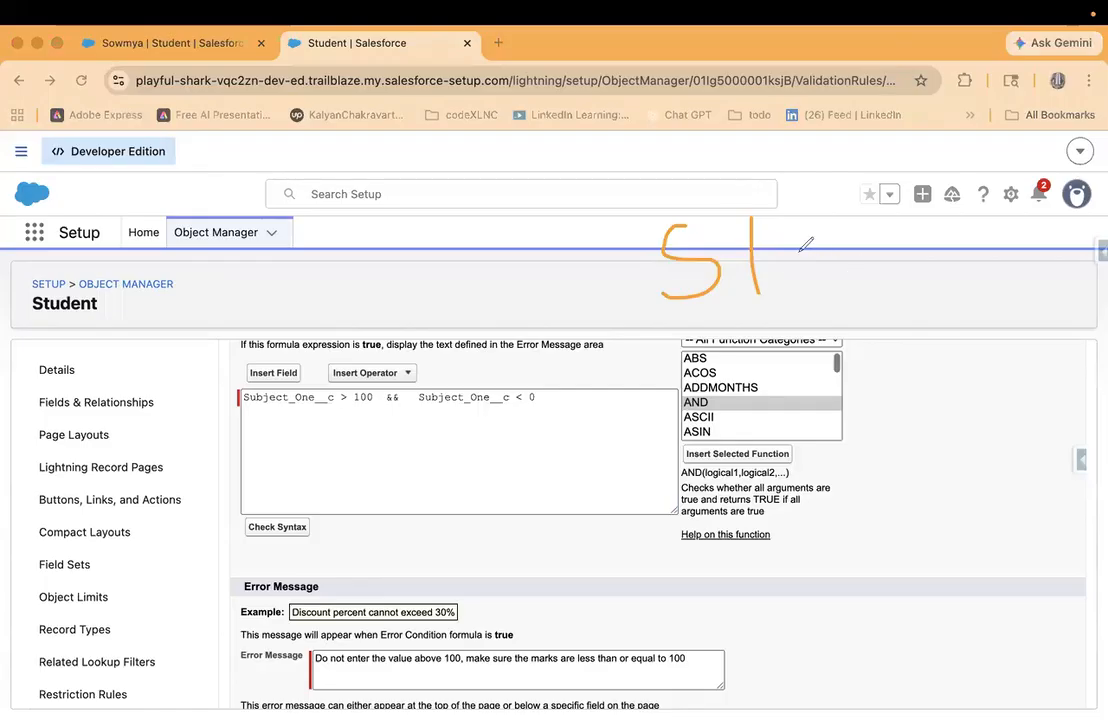
drag(790, 248, 833, 248)
drag(790, 285, 835, 285)
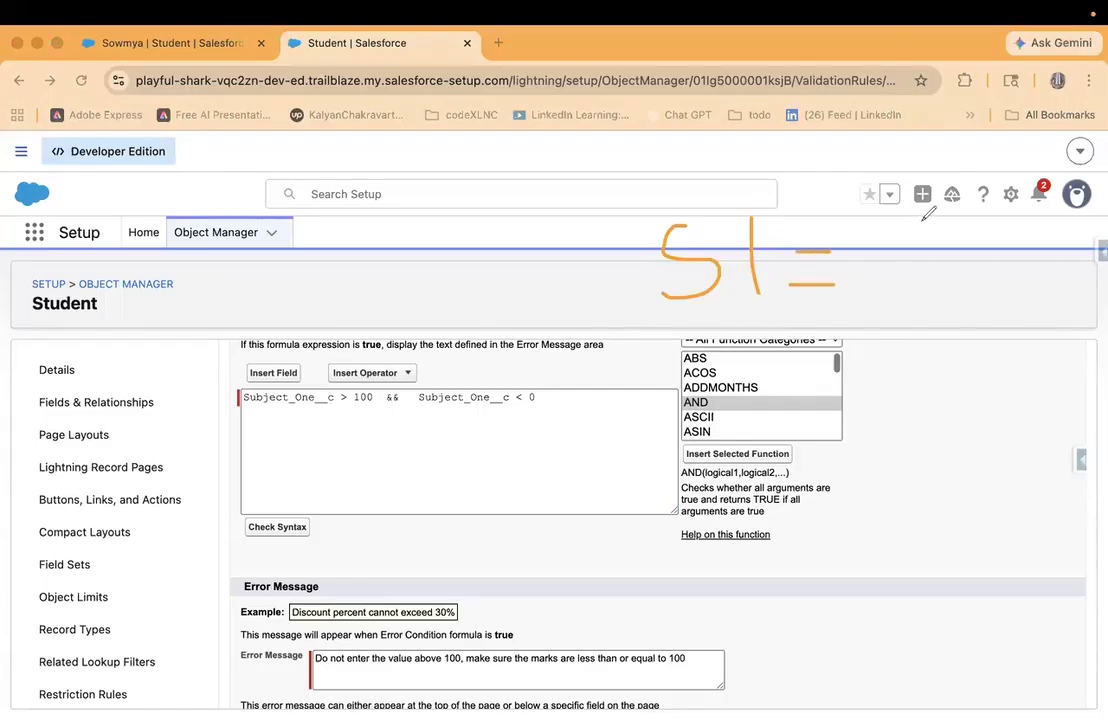
drag(915, 228, 925, 310)
mouse_move(1002, 226)
mouse_down()
mouse_move(985, 258)
mouse_move(1005, 232)
mouse_up()
drag(1008, 225, 1024, 301)
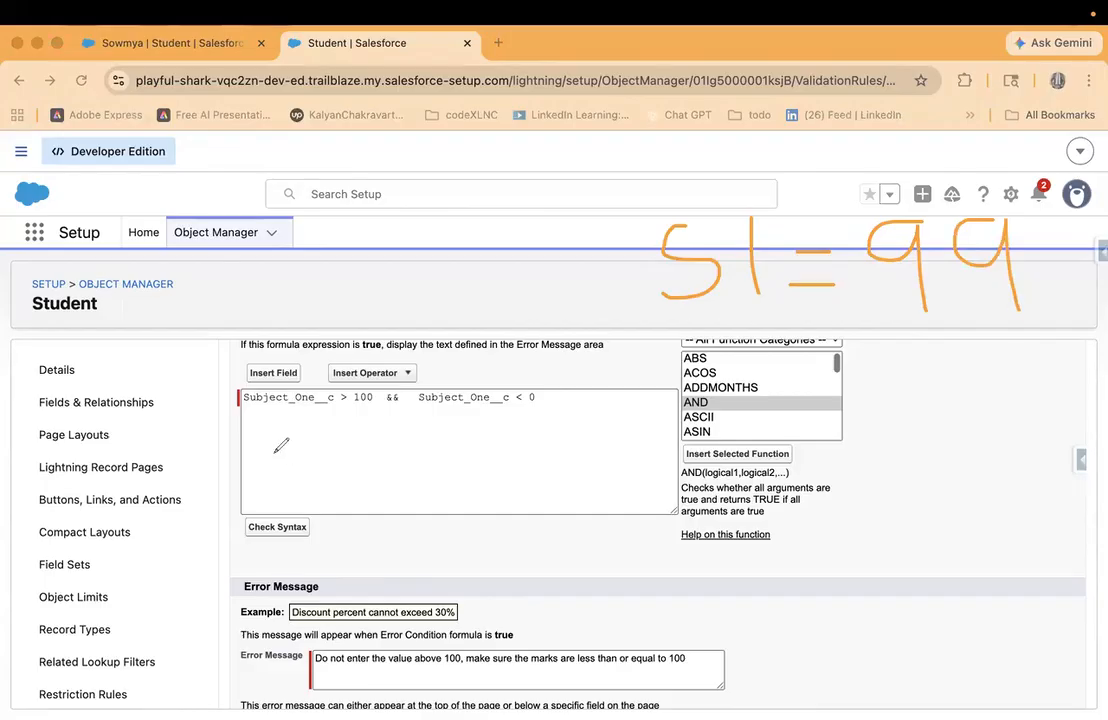
drag(236, 420, 375, 420)
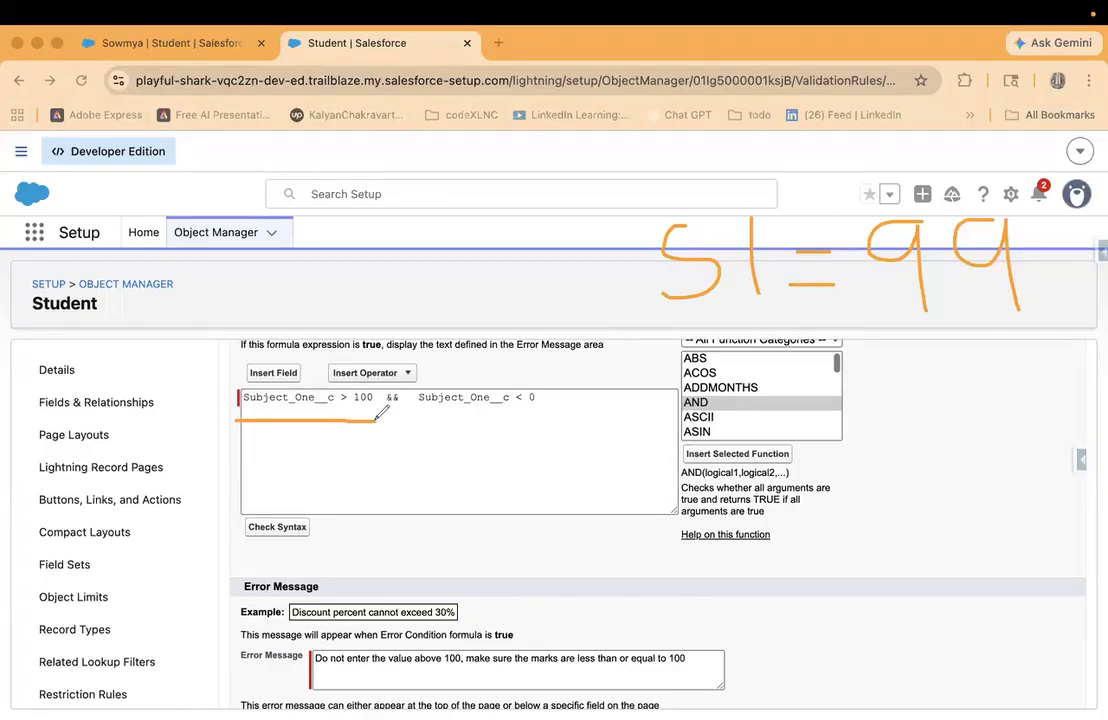
click(545, 8)
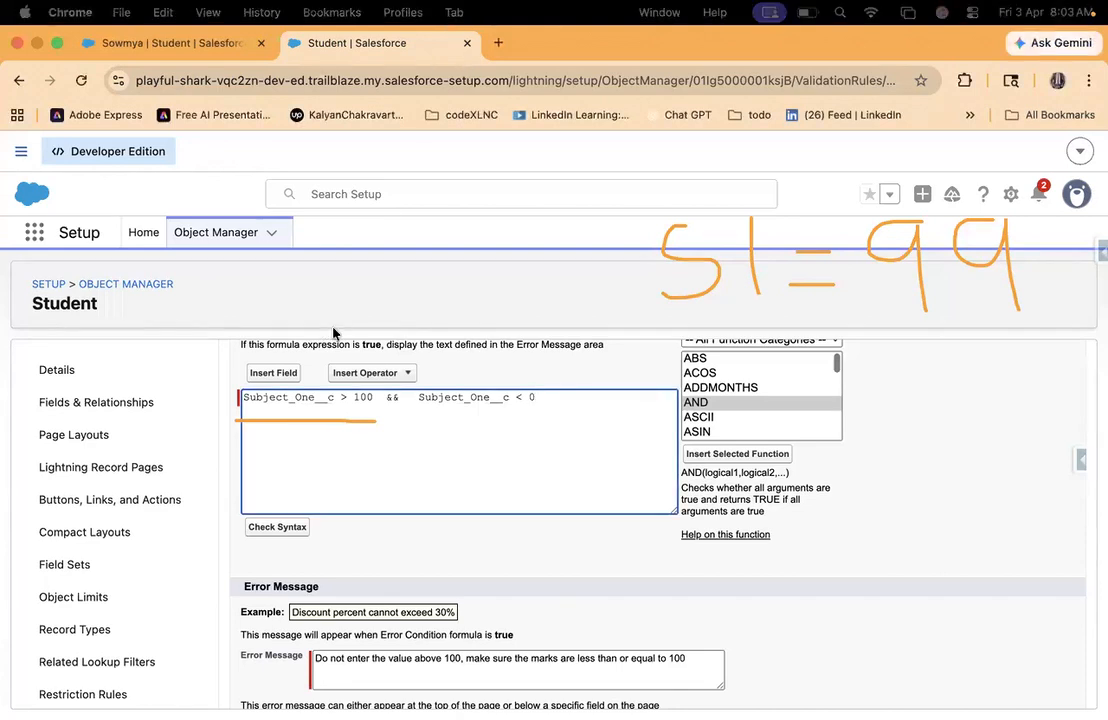
drag(656, 346, 1000, 345)
mouse_move(1030, 293)
mouse_down()
mouse_move(880, 185)
mouse_move(740, 182)
mouse_move(615, 265)
mouse_move(670, 352)
mouse_up()
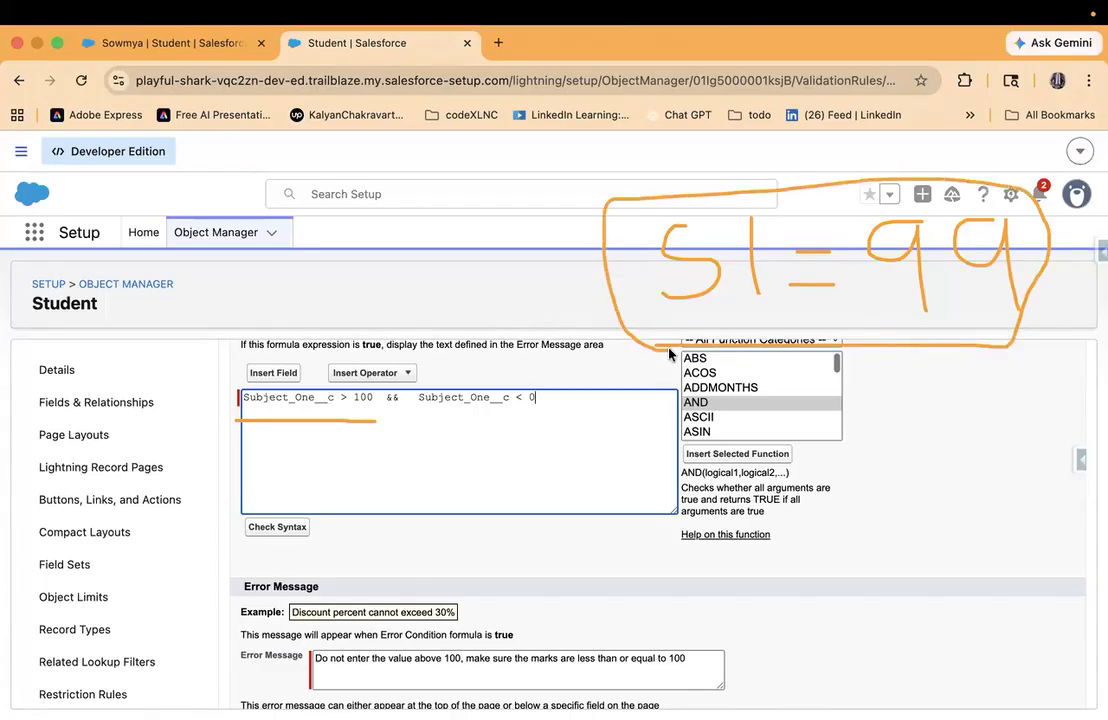
key(ctrl+a)
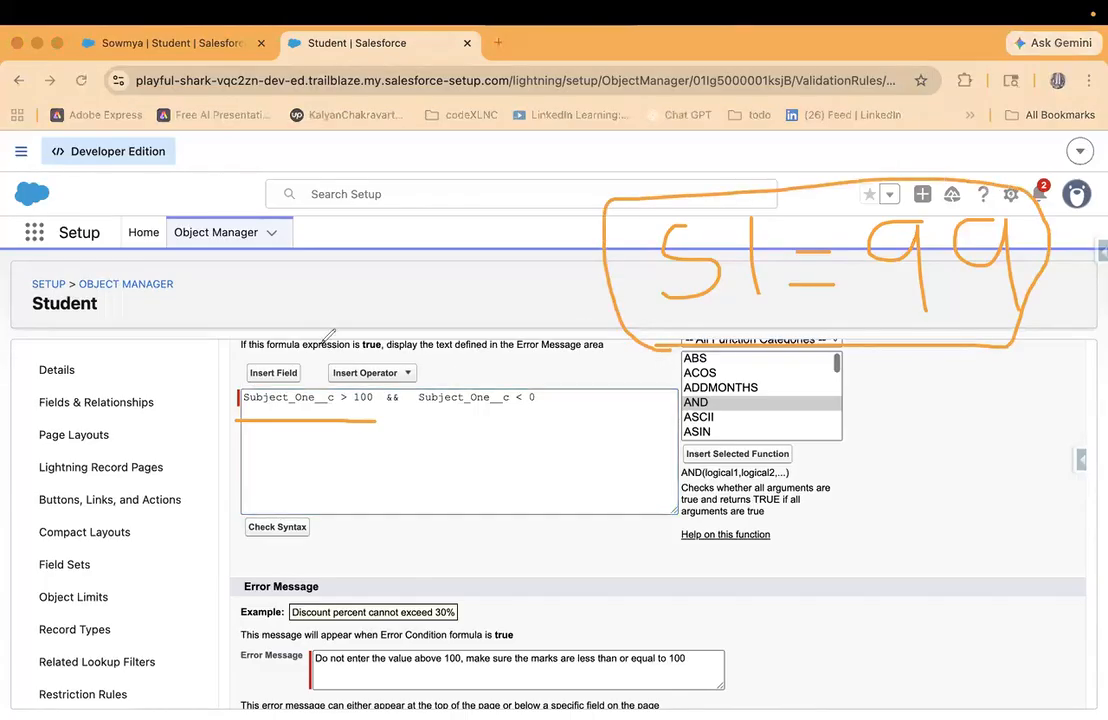
drag(229, 427, 377, 422)
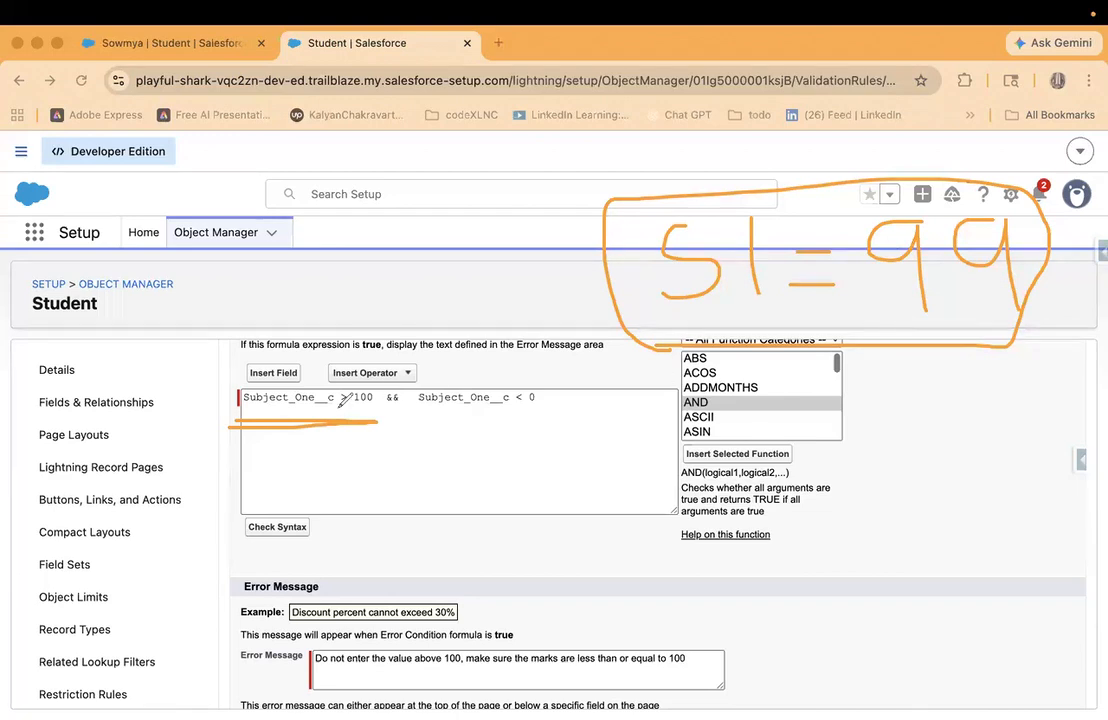
mouse_move(308, 448)
mouse_down()
mouse_move(289, 452)
mouse_move(288, 495)
mouse_move(319, 469)
mouse_up()
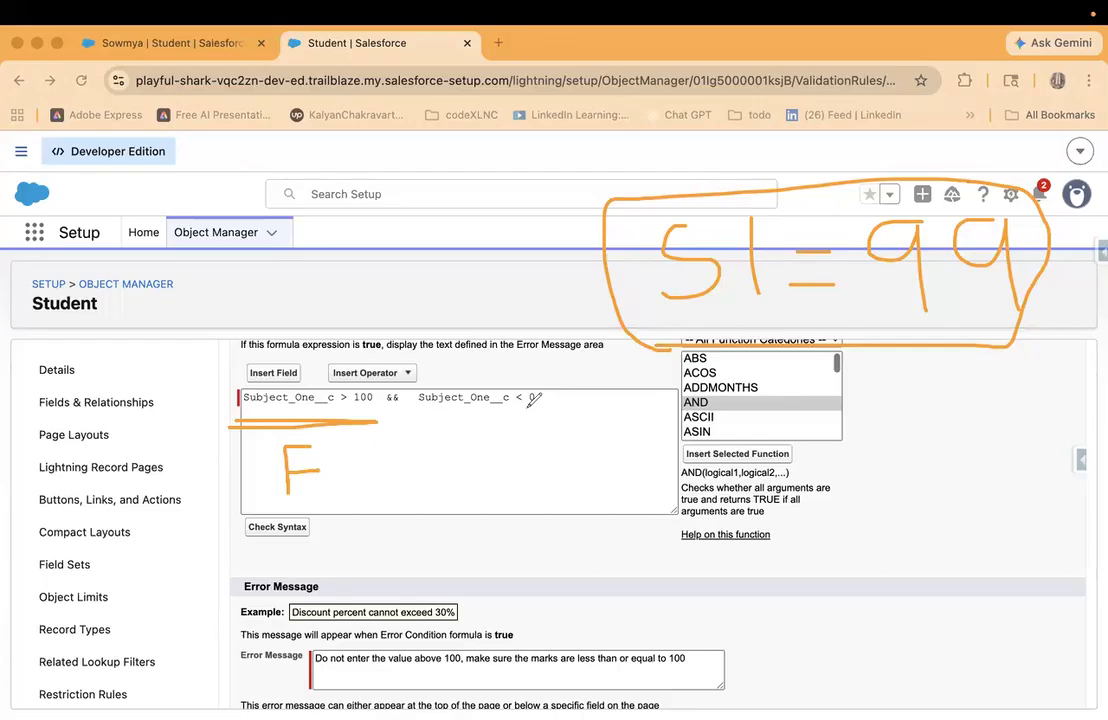
drag(425, 426, 540, 427)
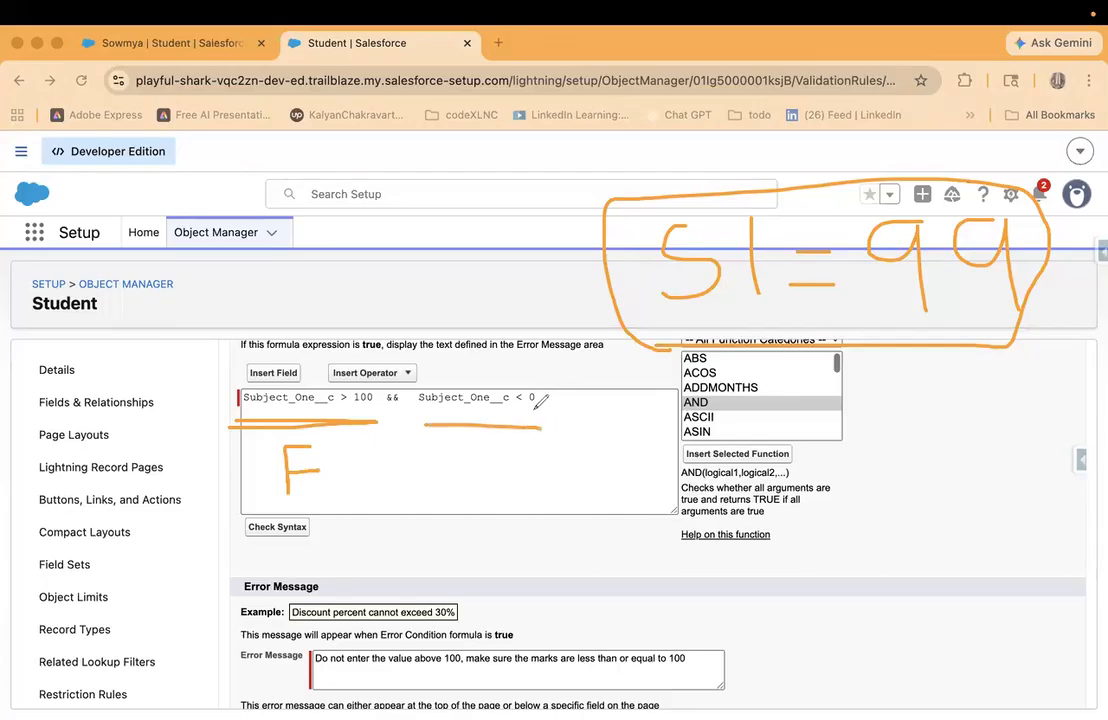
drag(903, 323, 1036, 320)
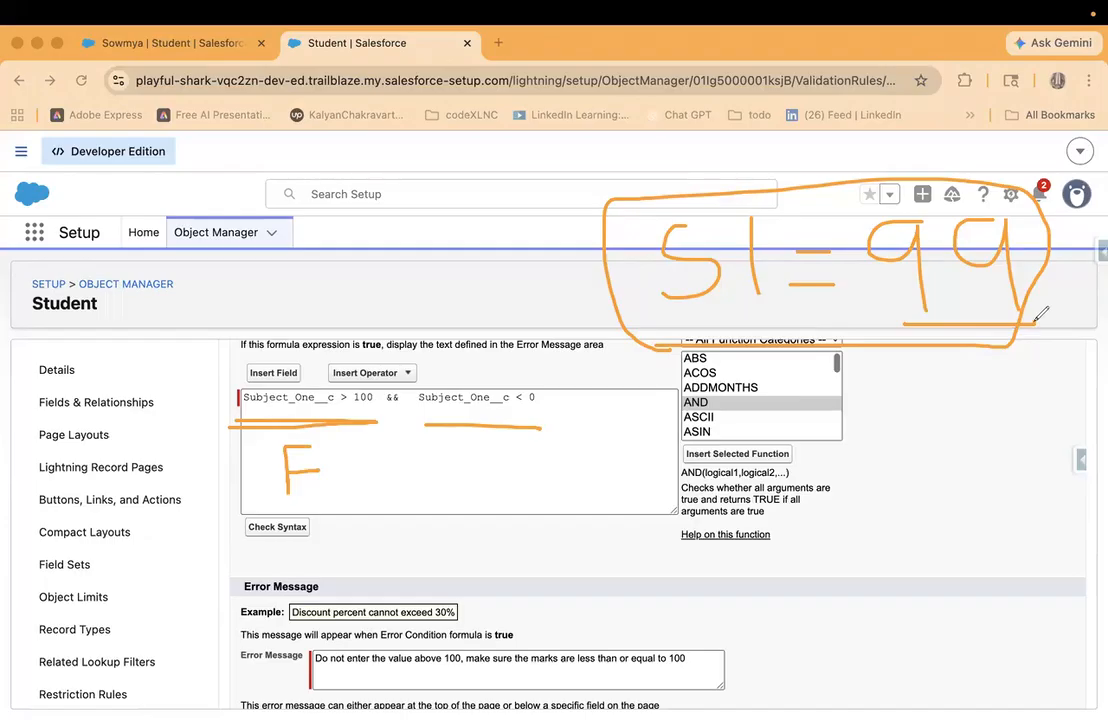
mouse_move(262, 314)
mouse_down()
mouse_move(250, 326)
mouse_move(262, 350)
mouse_move(285, 335)
mouse_move(310, 368)
mouse_up()
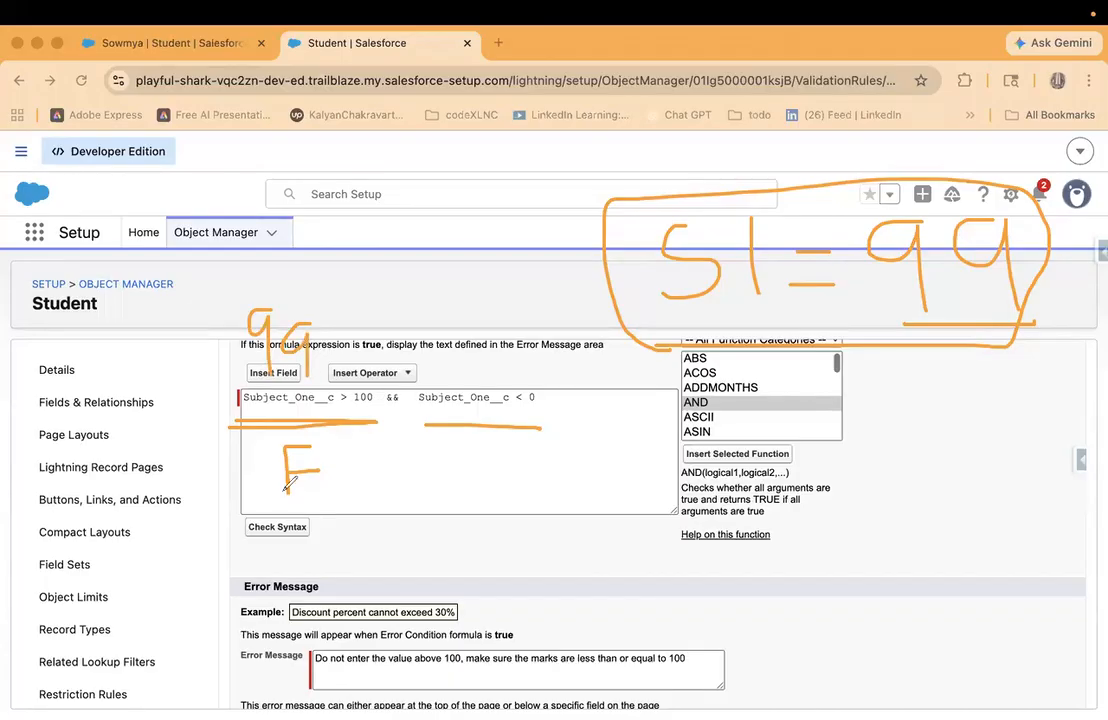
mouse_move(452, 453)
mouse_down()
mouse_move(463, 449)
mouse_move(445, 493)
mouse_move(488, 432)
mouse_up()
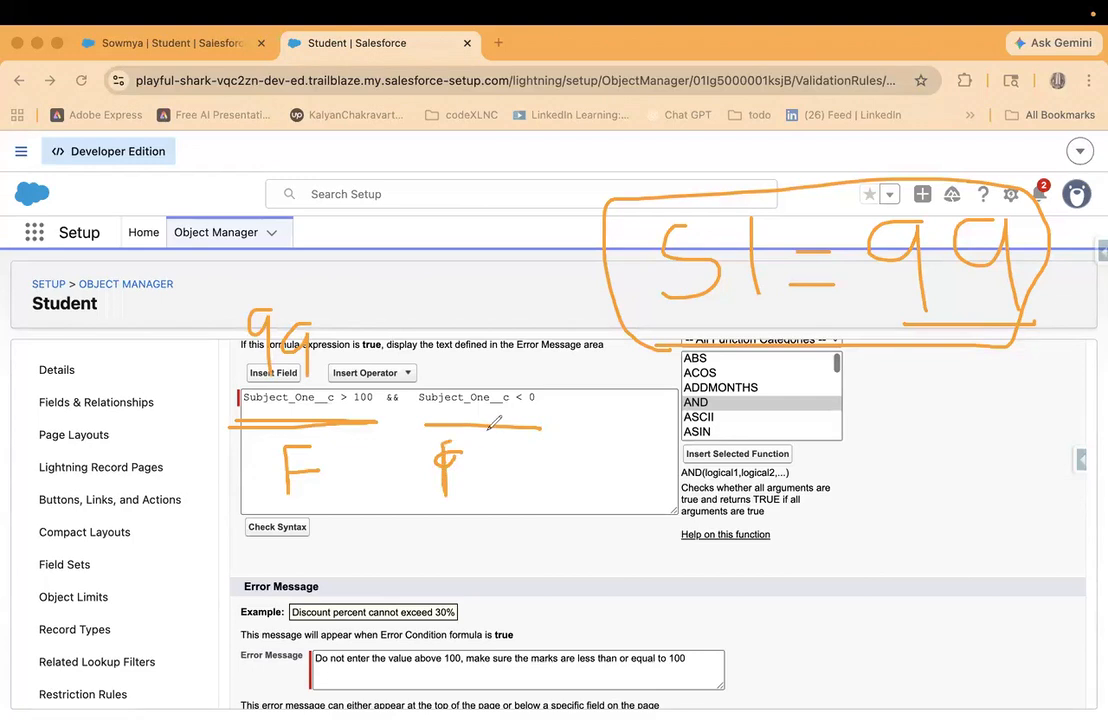
drag(437, 470, 480, 473)
click(76, 470)
mouse_move(703, 163)
mouse_down()
mouse_move(656, 190)
mouse_move(672, 247)
mouse_up()
drag(747, 171, 747, 233)
mouse_move(778, 183)
mouse_down()
mouse_move(808, 183)
mouse_move(814, 211)
mouse_up()
drag(867, 174, 867, 222)
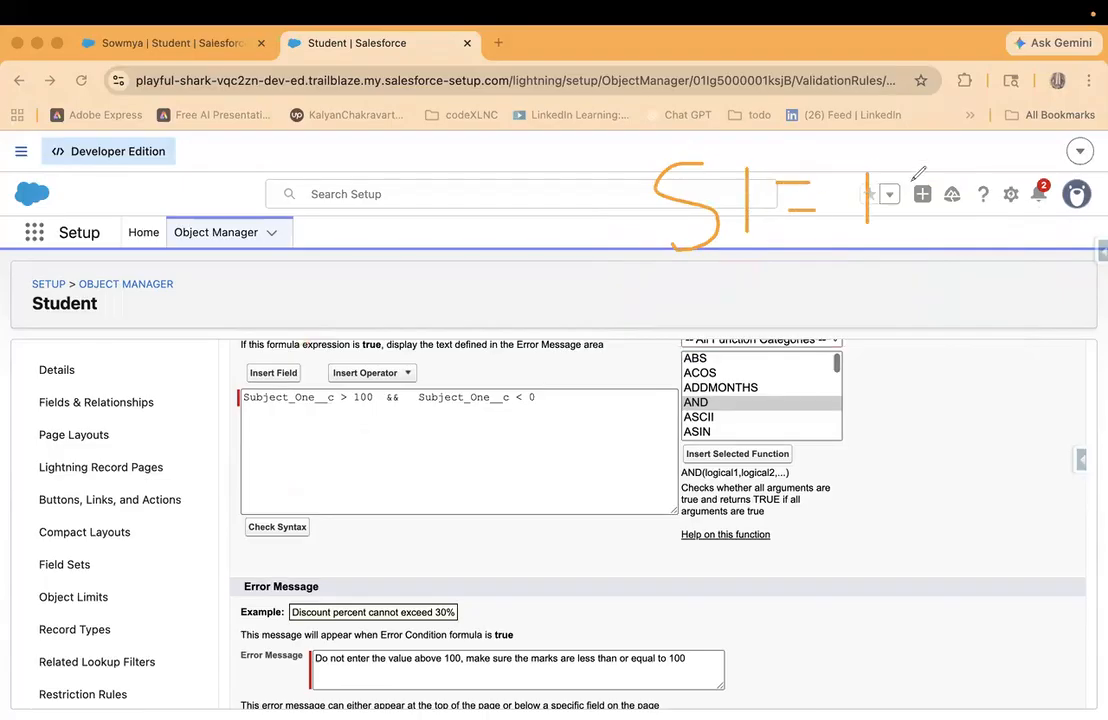
mouse_move(935, 165)
mouse_down()
mouse_move(918, 215)
mouse_move(940, 164)
mouse_move(996, 230)
mouse_up()
click(995, 158)
drag(242, 412, 376, 412)
mouse_move(258, 337)
mouse_down()
mouse_move(258, 352)
mouse_move(304, 344)
mouse_up()
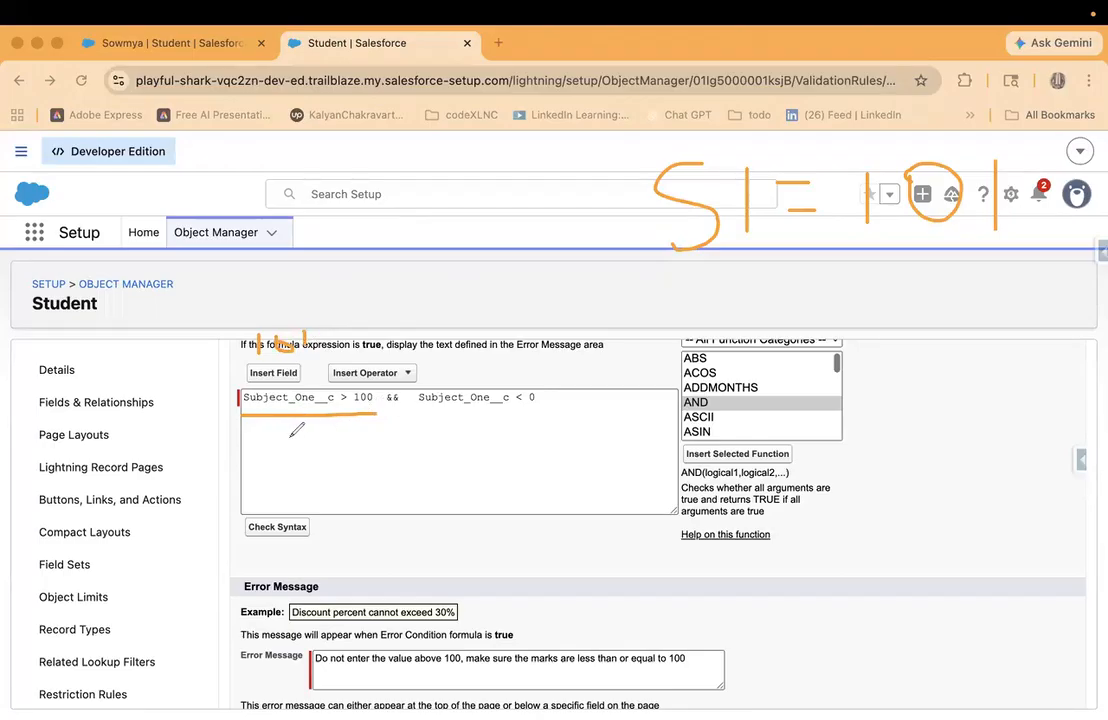
mouse_move(288, 435)
mouse_down()
mouse_move(320, 435)
mouse_move(302, 460)
mouse_up()
drag(416, 423, 542, 423)
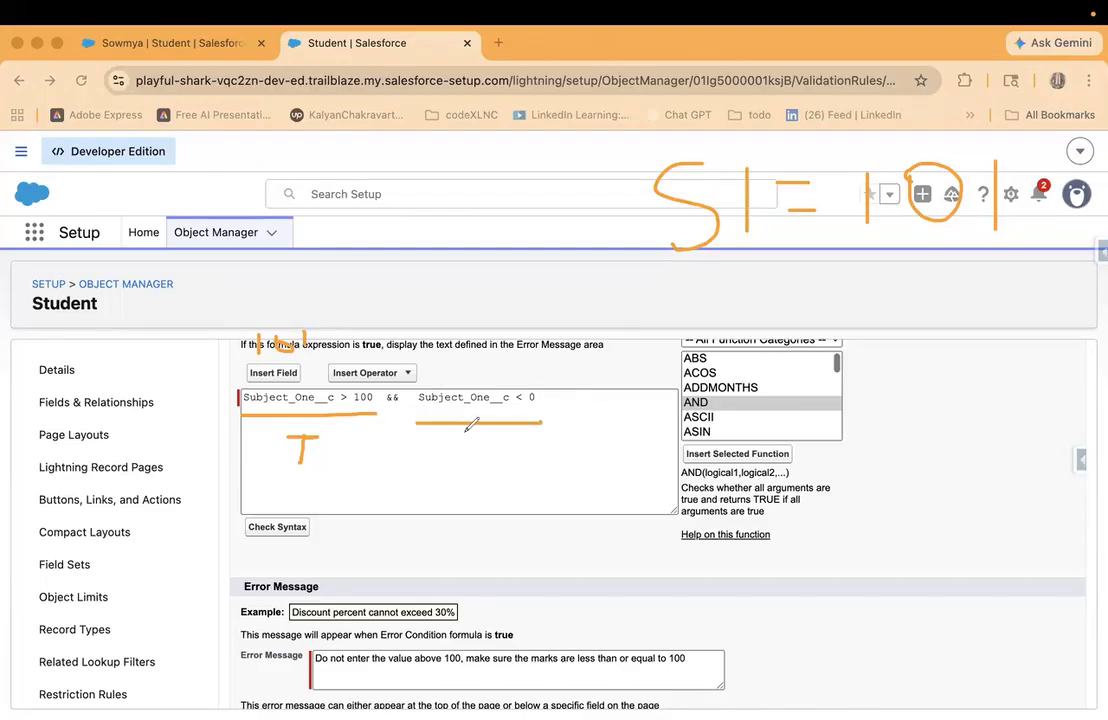
mouse_move(481, 443)
mouse_down()
mouse_move(458, 488)
mouse_move(483, 460)
mouse_up()
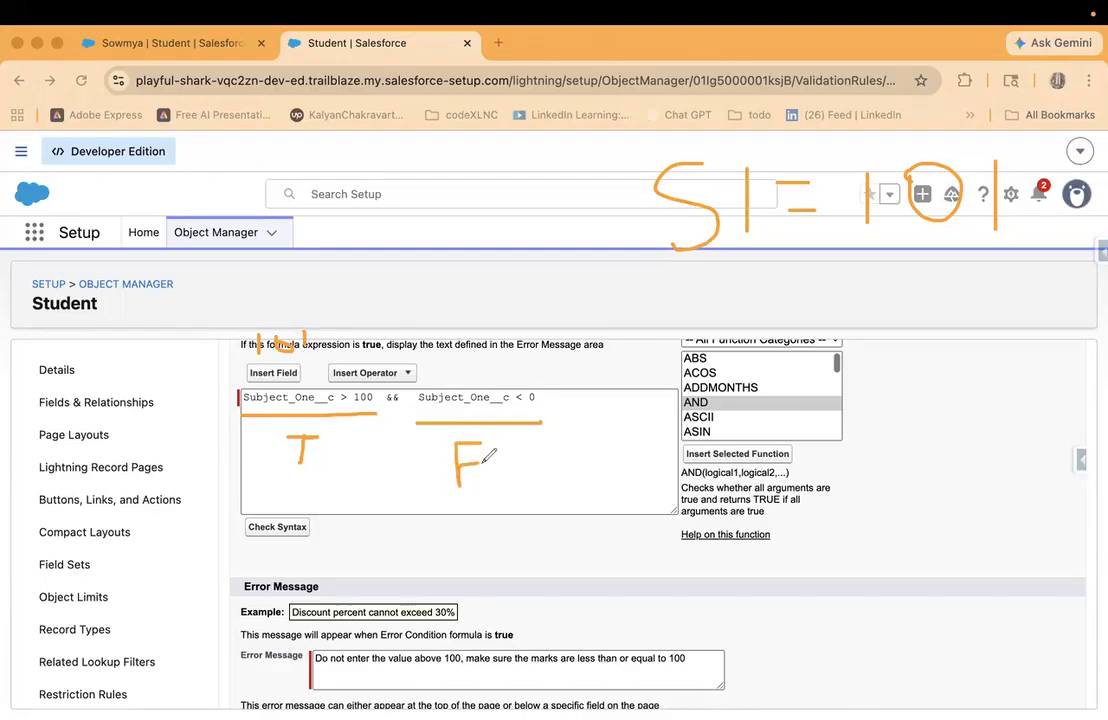
drag(376, 410, 465, 250)
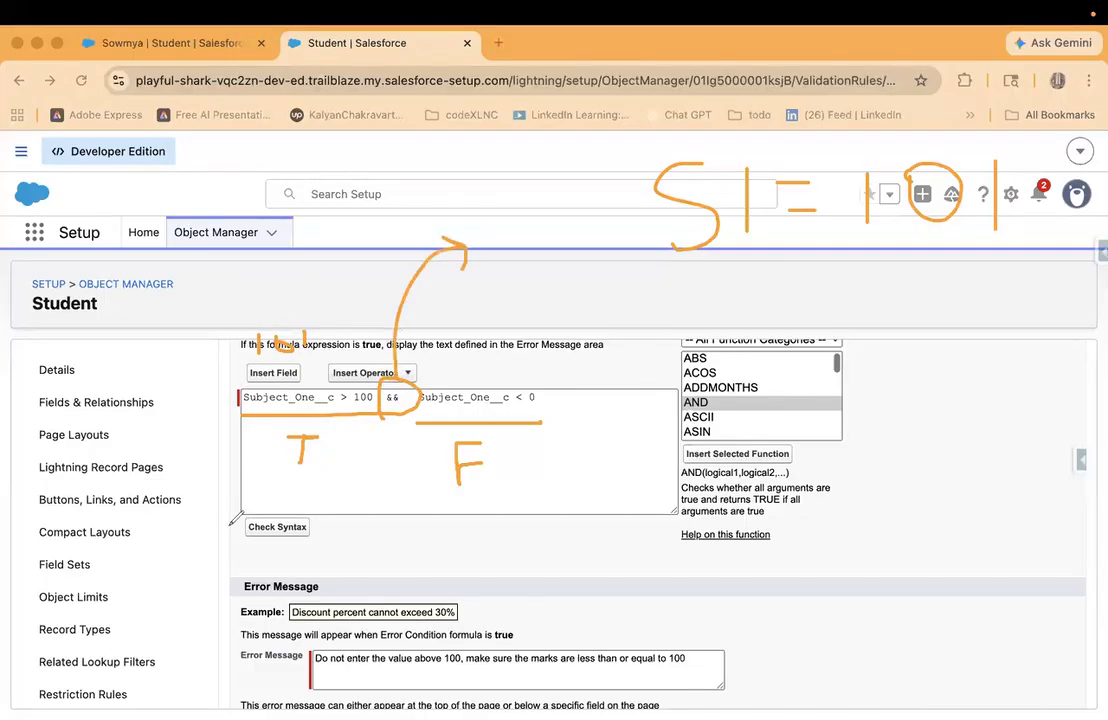
drag(280, 488, 318, 488)
drag(440, 492, 483, 490)
mouse_move(535, 513)
mouse_down()
mouse_move(537, 570)
mouse_move(657, 587)
mouse_move(636, 623)
mouse_up()
mouse_move(205, 292)
mouse_down()
mouse_move(450, 485)
mouse_move(600, 350)
mouse_move(287, 298)
mouse_up()
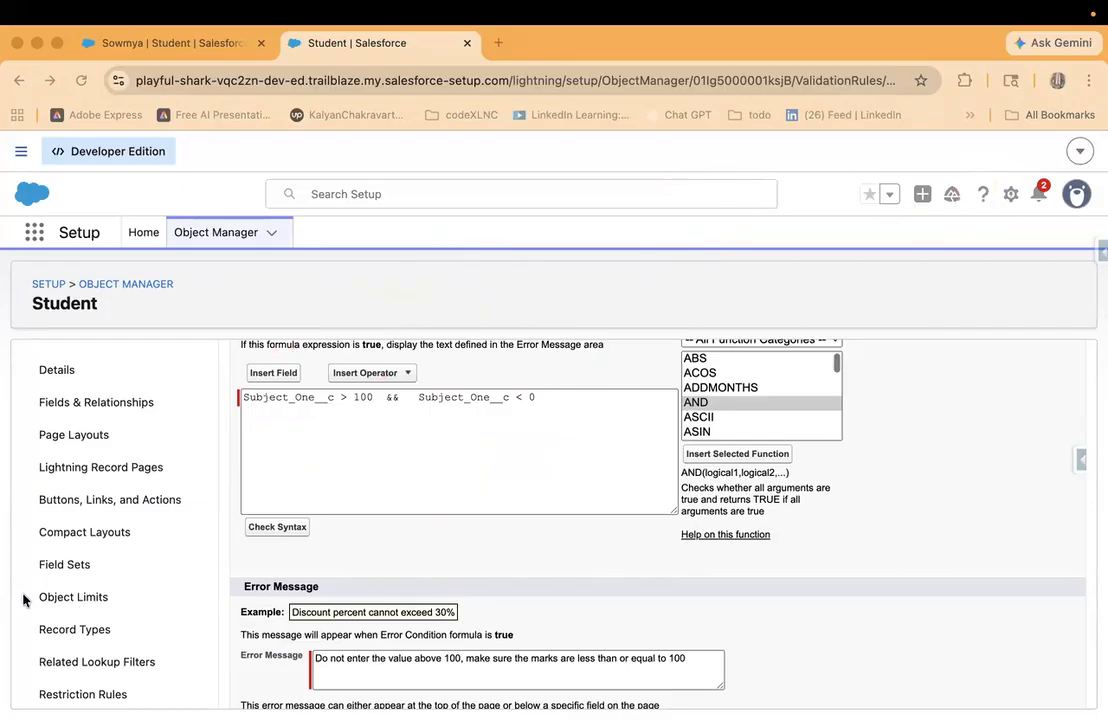
- Replace the && between the two Subject_One__c conditions in the error condition formula with the Or operator (||)
click(393, 399)
key(BackSpace)
key(BackSpace)
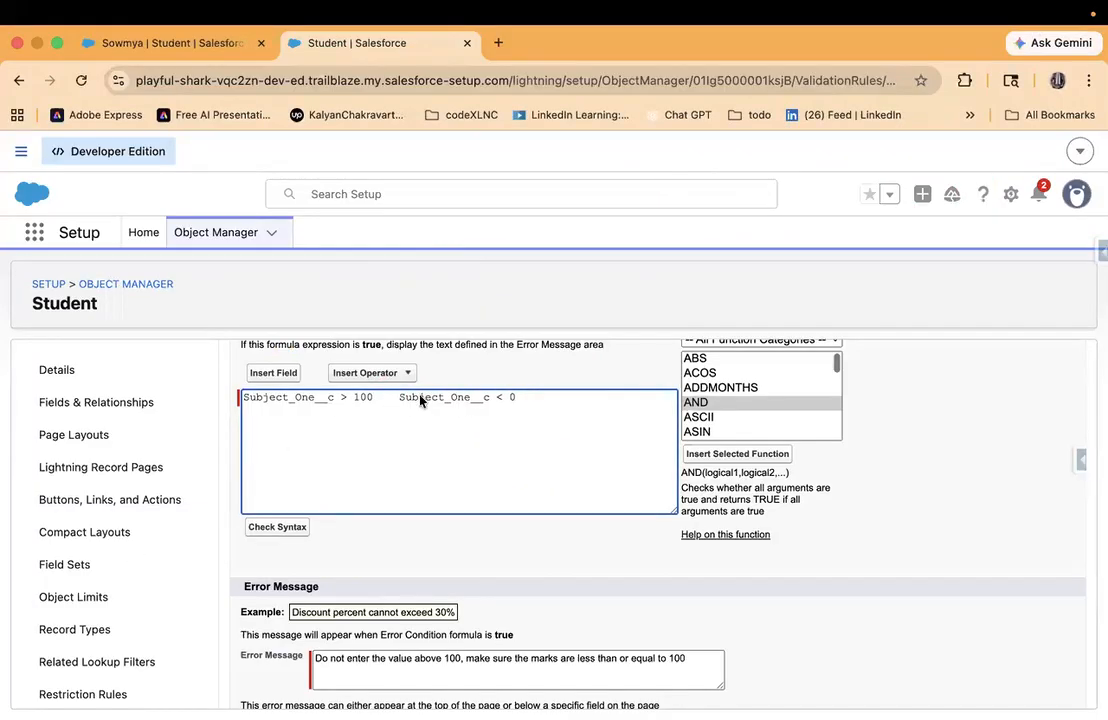
scroll(754, 415, down, 4)
scroll(754, 415, up, 4)
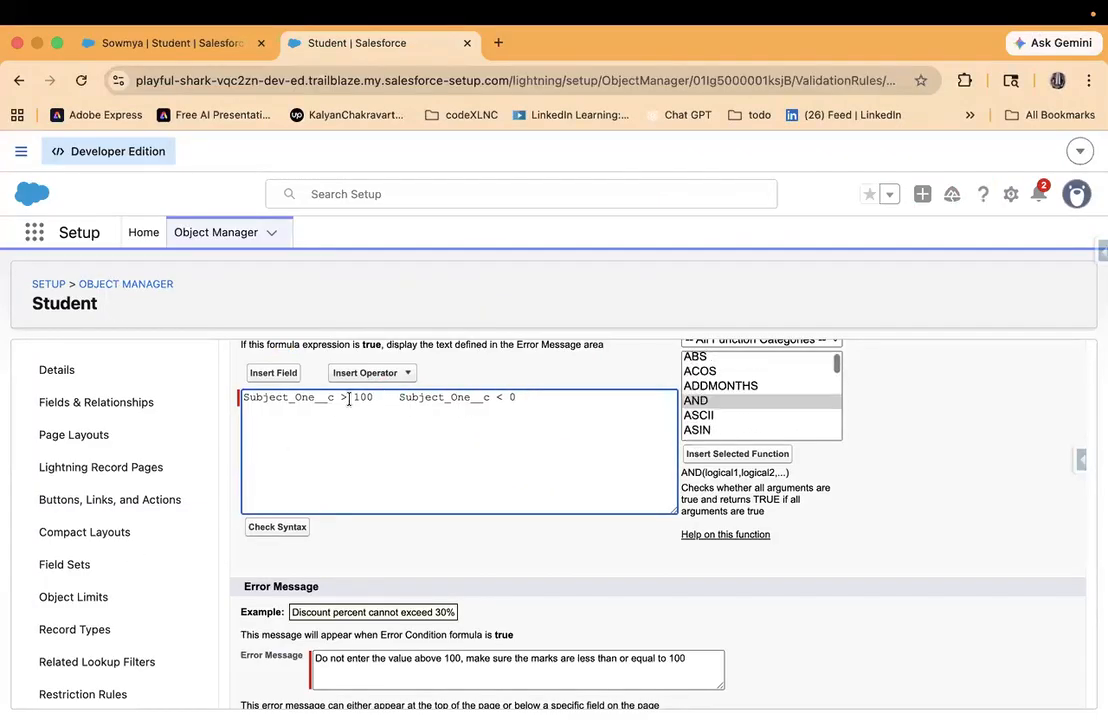
click(385, 373)
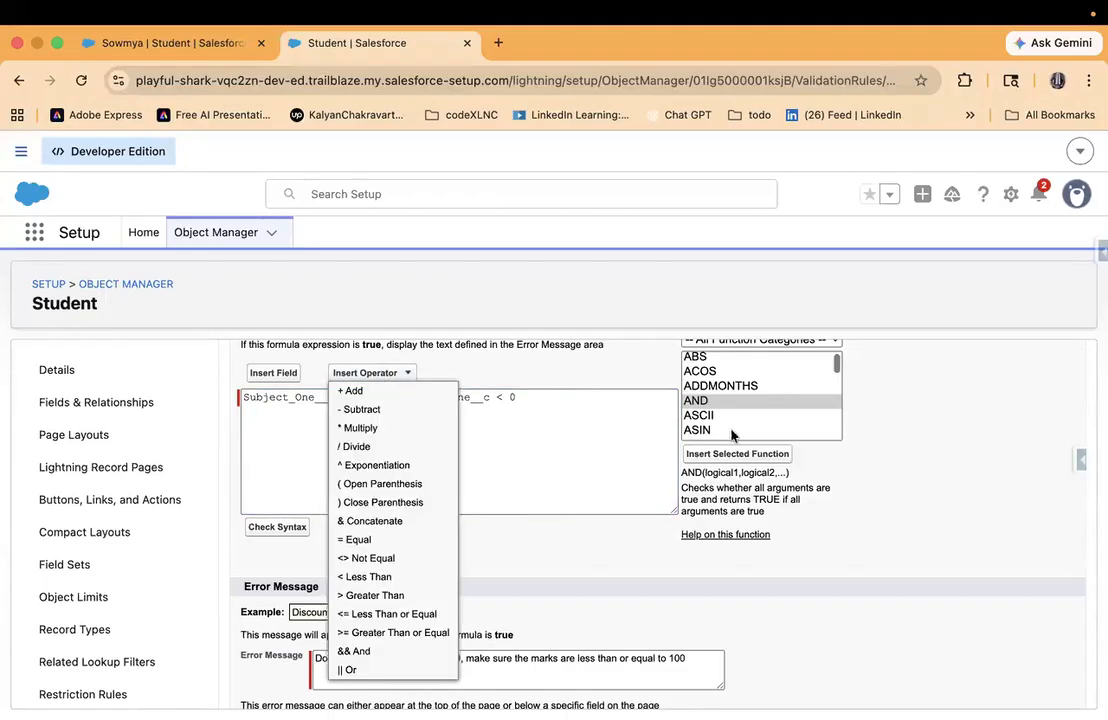
scroll(365, 611, down, 1)
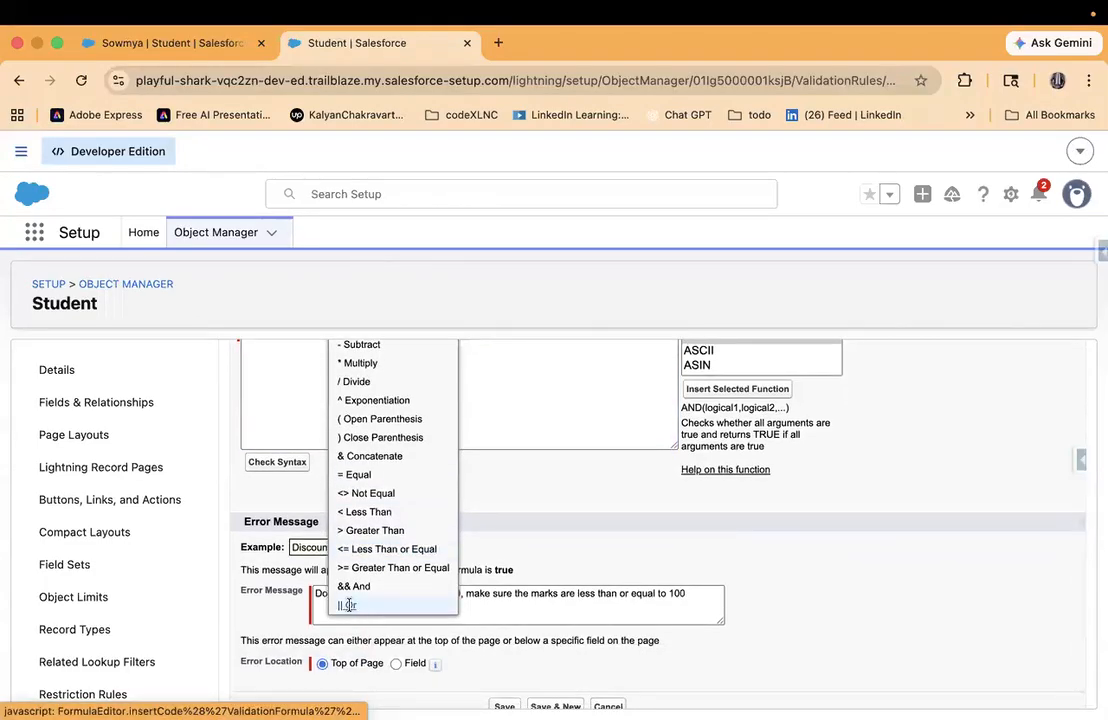
click(348, 605)
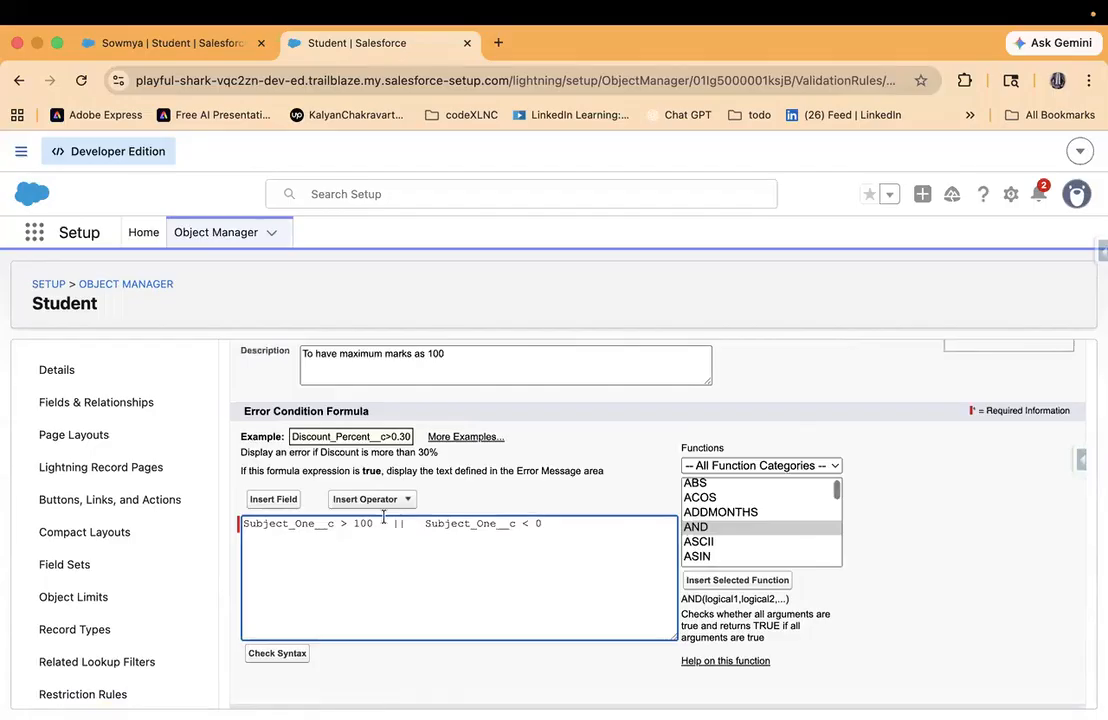
drag(378, 523, 247, 516)
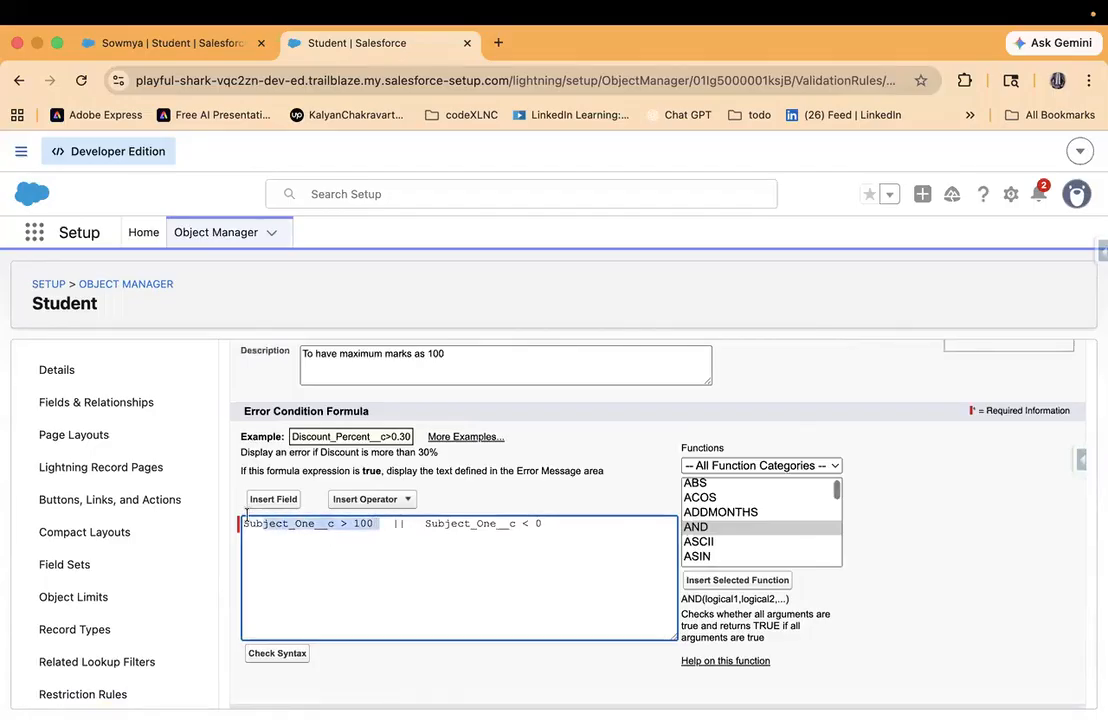
- Examine the Subject_One__c > 100 and Subject_One__c < 0 conditions joined by || in the error condition formula, along with the error message
click(571, 528)
drag(541, 524, 242, 522)
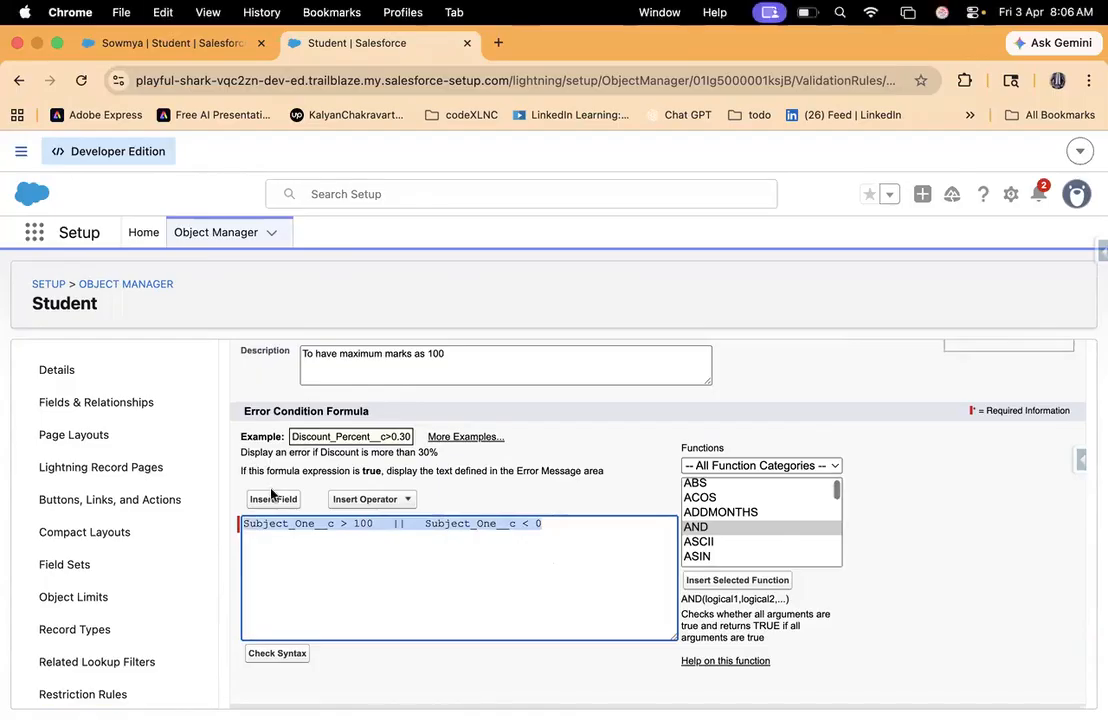
double_click(285, 526)
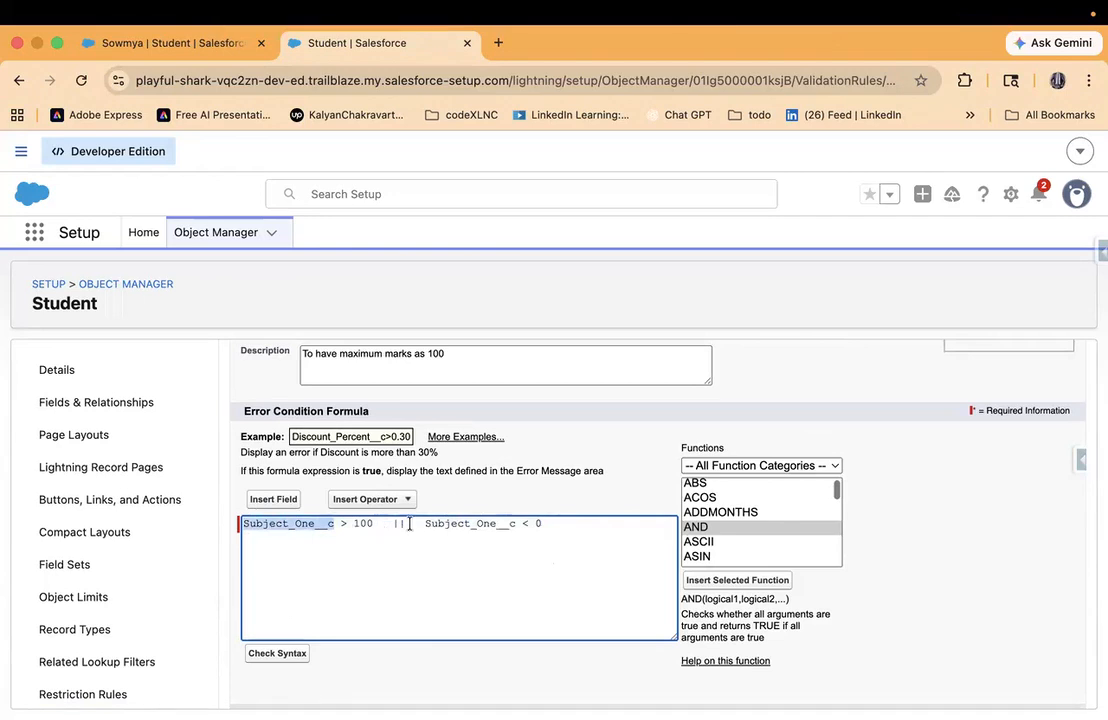
drag(425, 524, 571, 537)
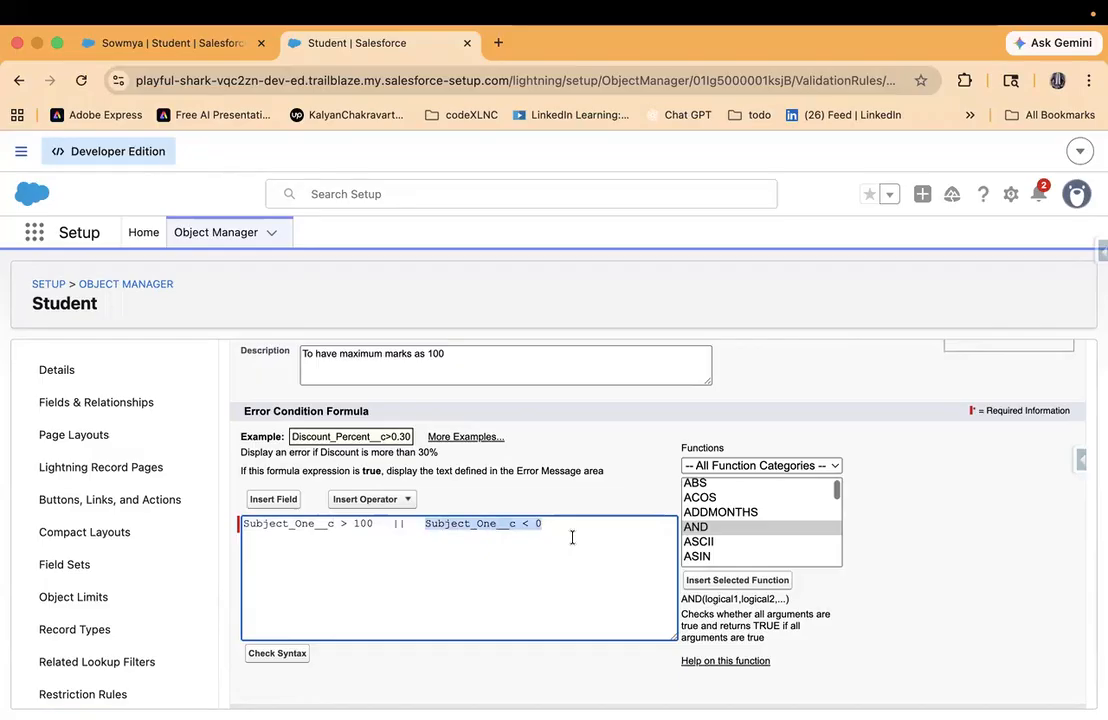
click(332, 527)
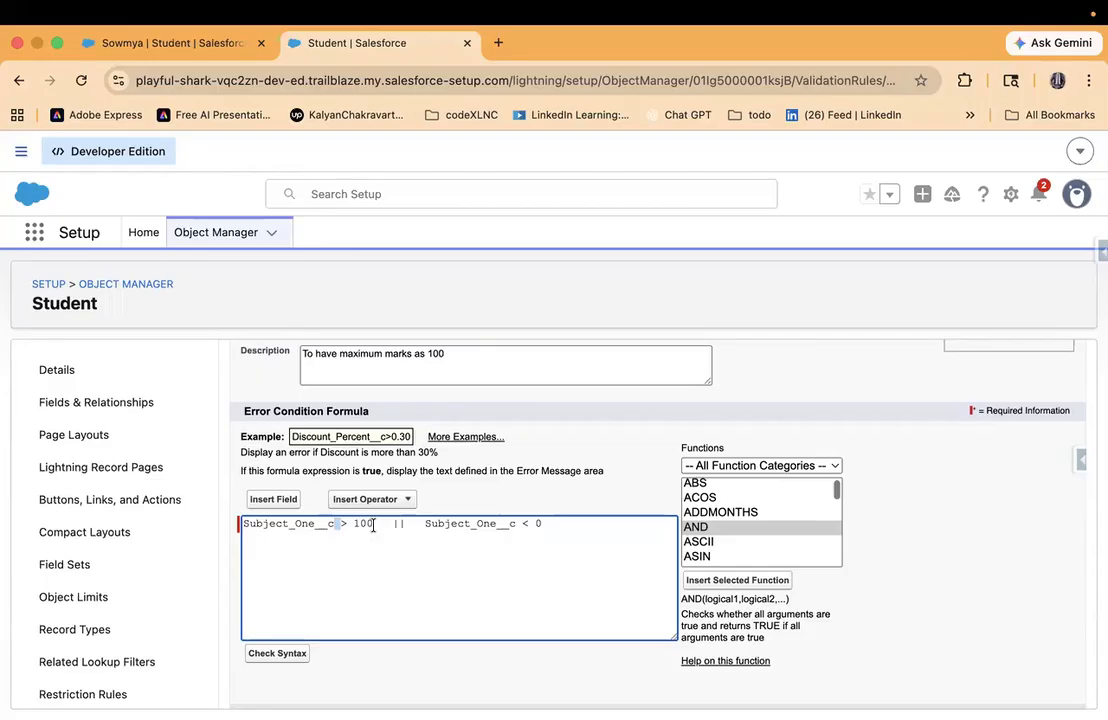
drag(372, 523, 247, 507)
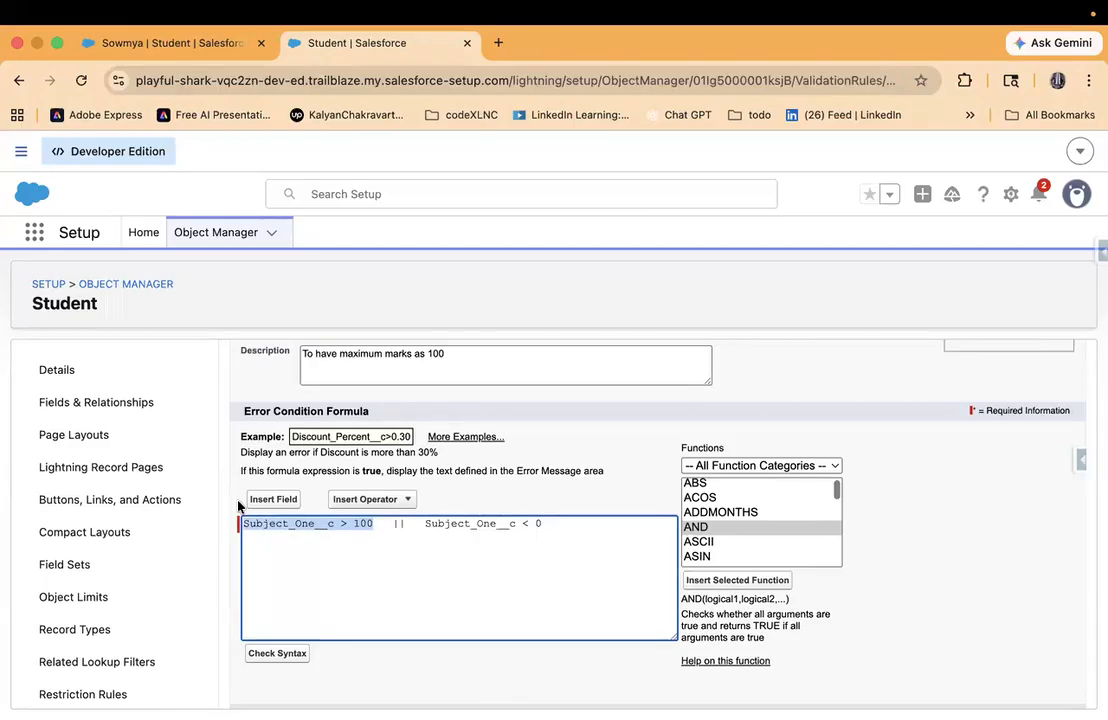
scroll(238, 507, down, 3)
scroll(238, 507, up, 5)
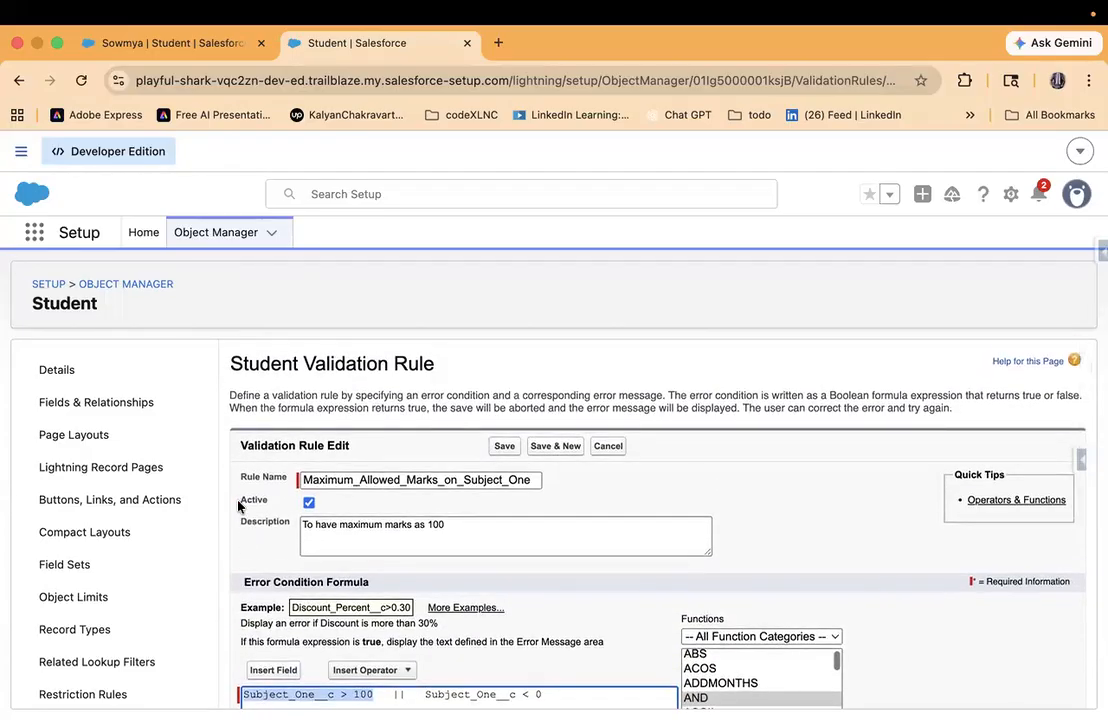
scroll(238, 507, down, 2)
click(440, 648)
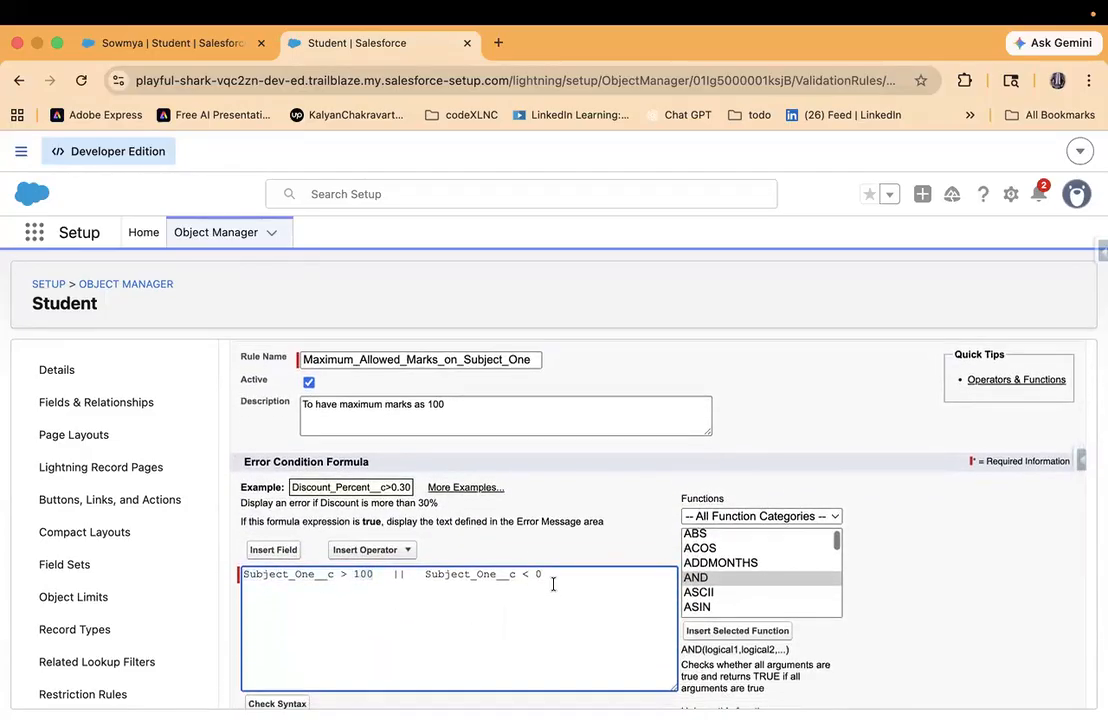
drag(542, 577, 385, 565)
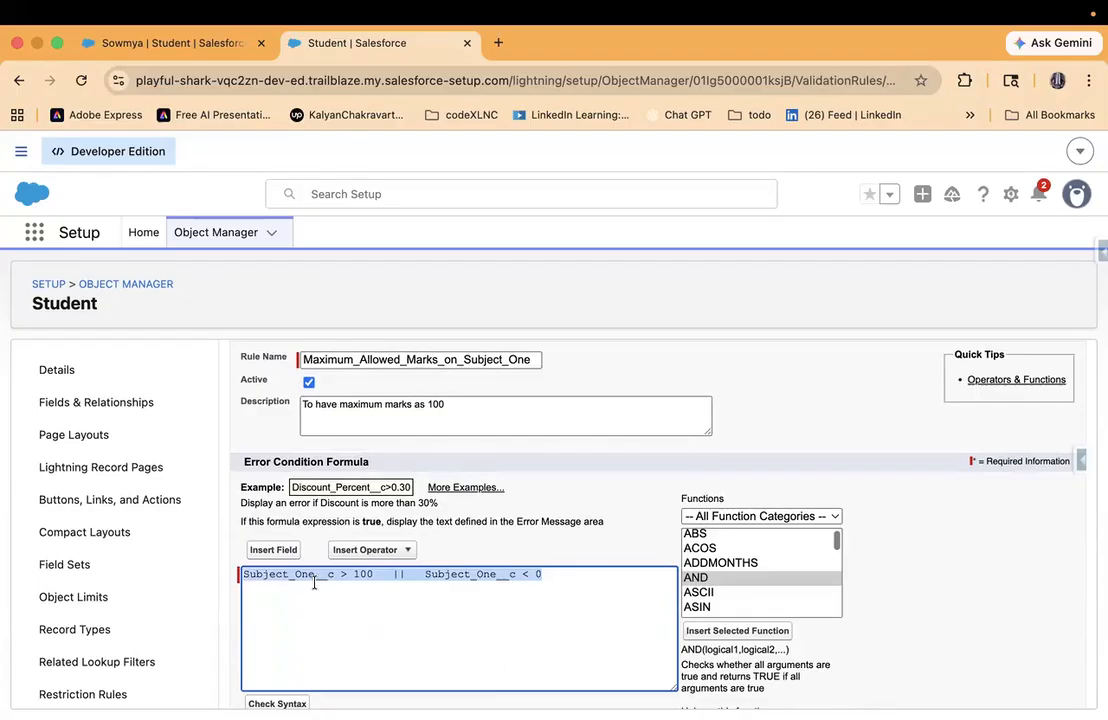
scroll(314, 583, down, 5)
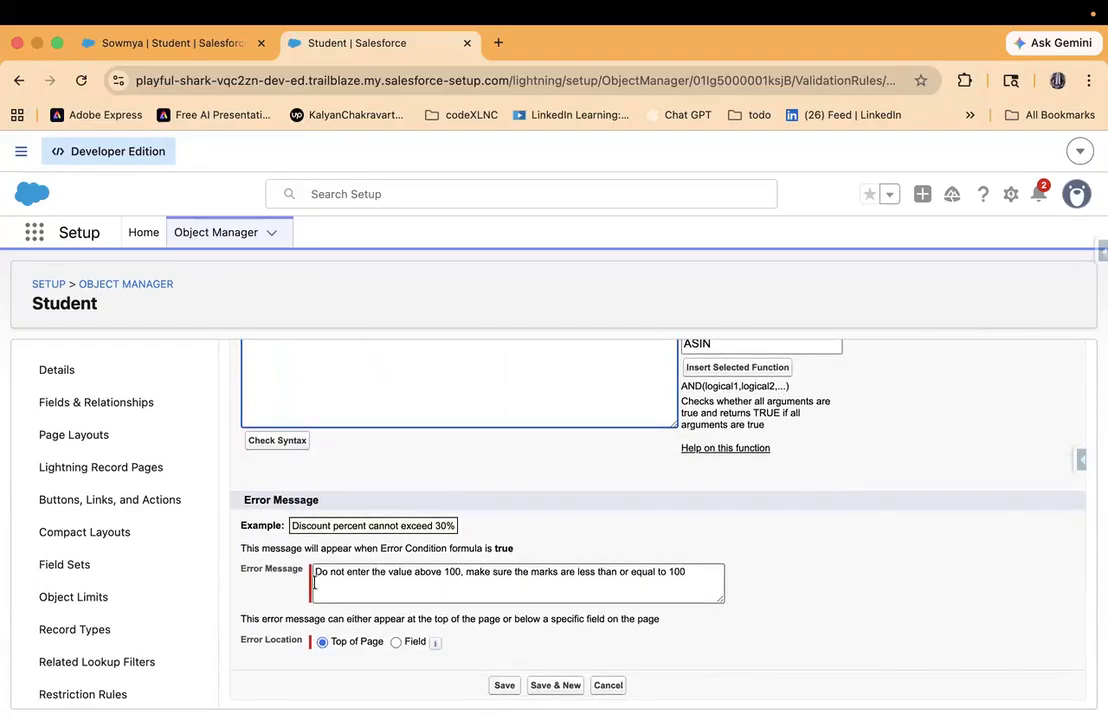
scroll(314, 583, up, 4)
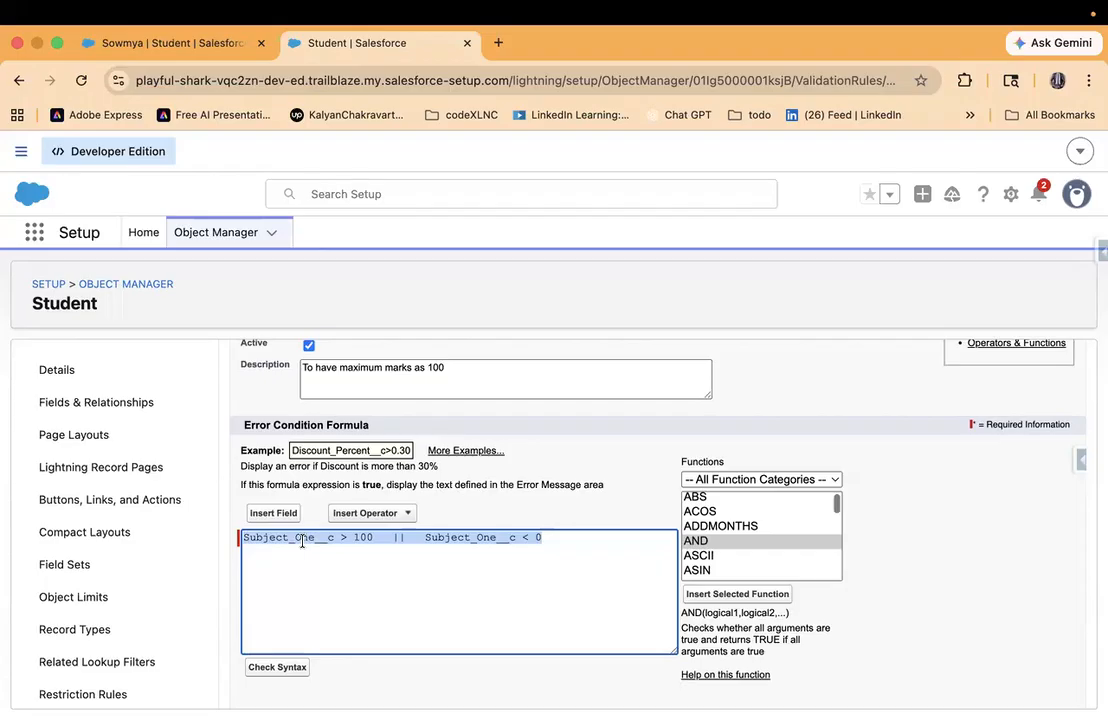
double_click(302, 541)
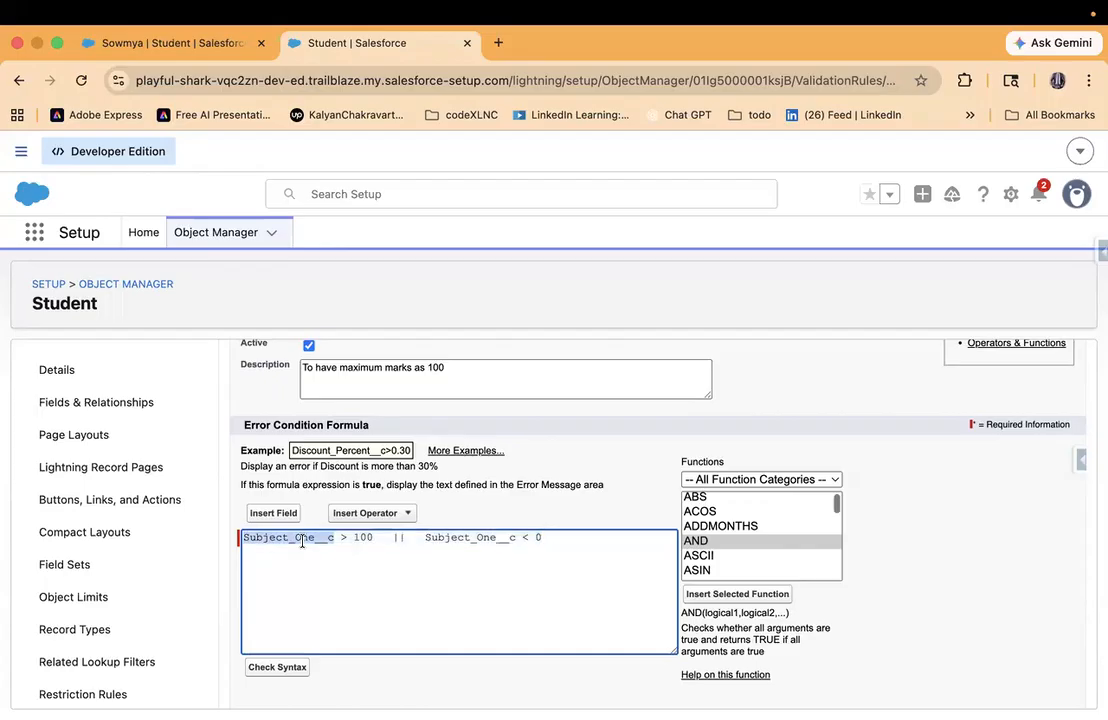
drag(378, 538, 180, 535)
click(469, 585)
click(424, 537)
shift+click(562, 544)
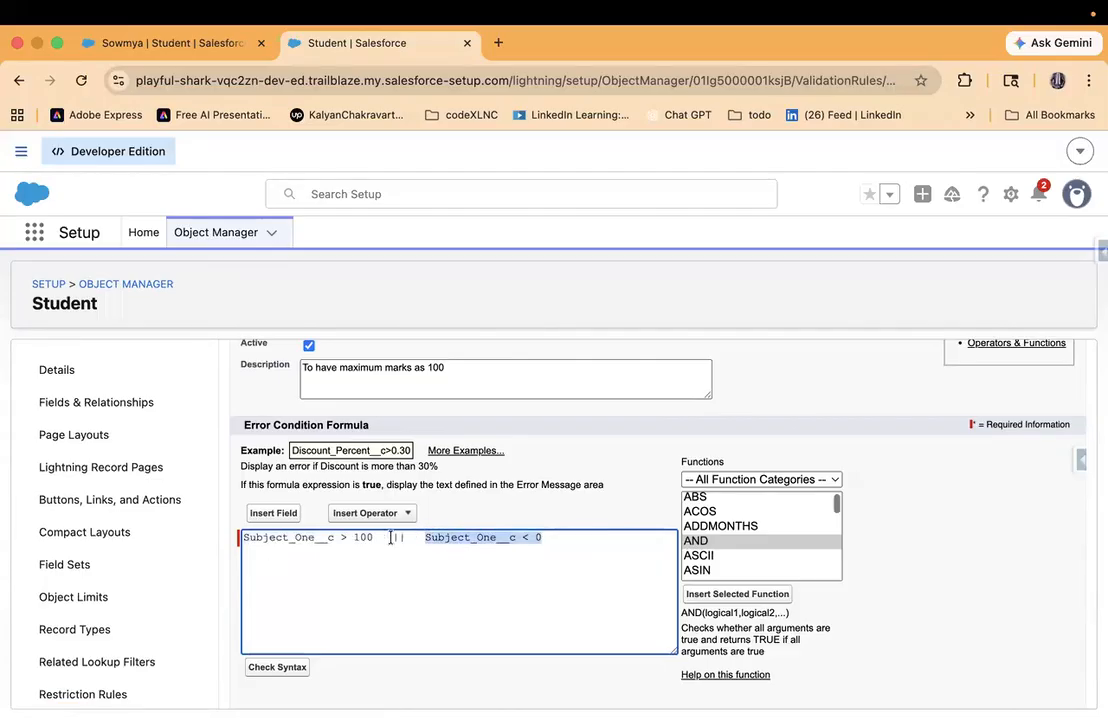
drag(391, 537, 211, 538)
shift+click(566, 544)
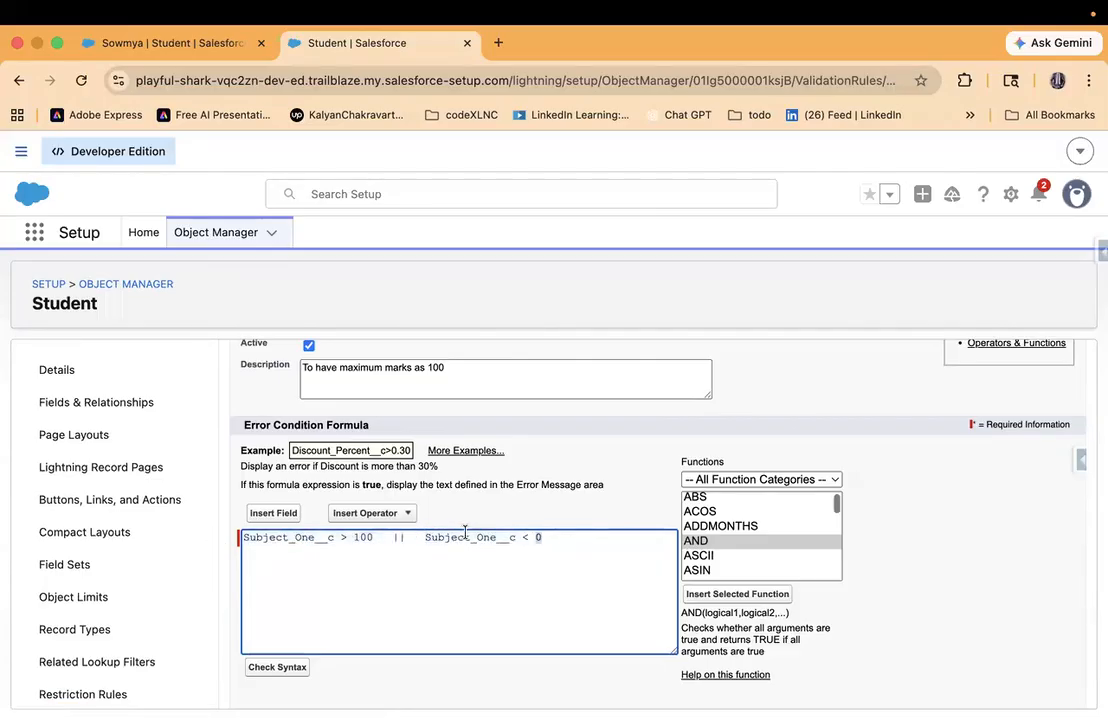
shift+click(425, 536)
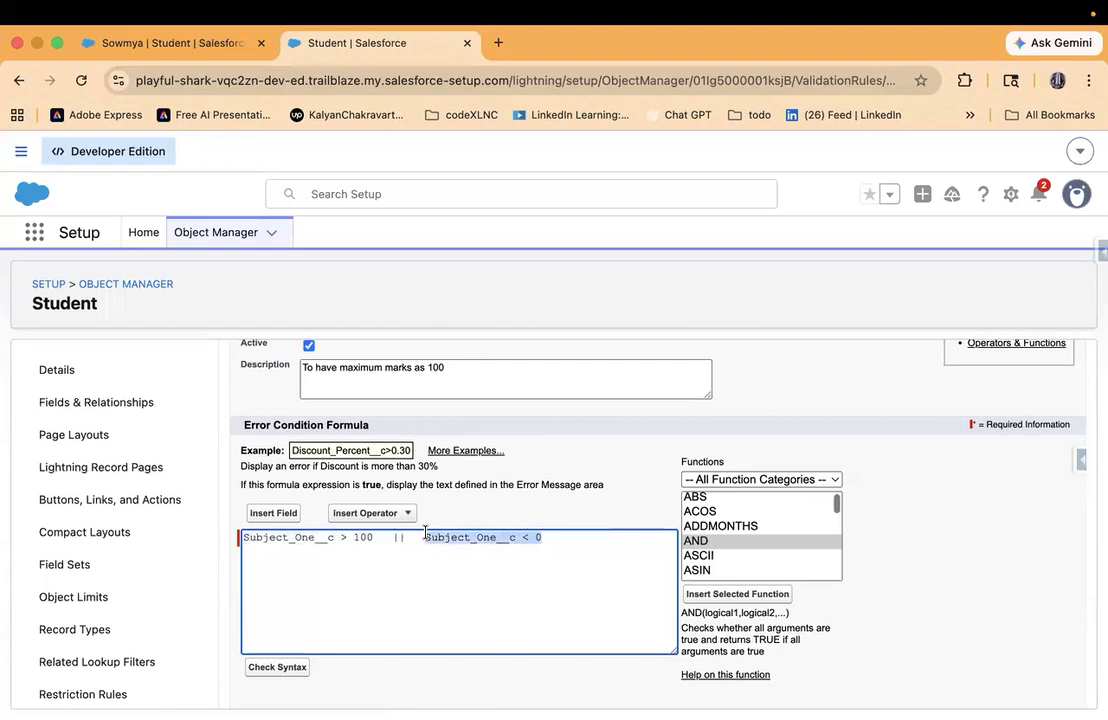
- Insert "and Below 0" after "above 100" in the validation rule's error message
scroll(425, 533, down, 5)
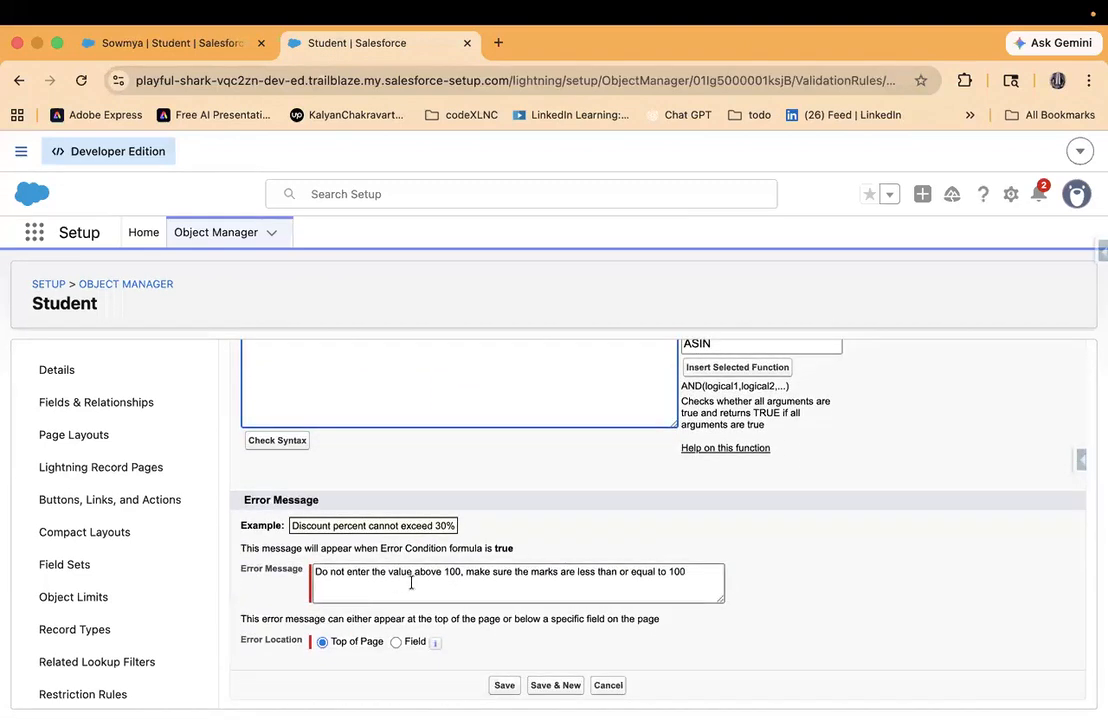
click(466, 574)
key(Left)
key(Left)
text(and )
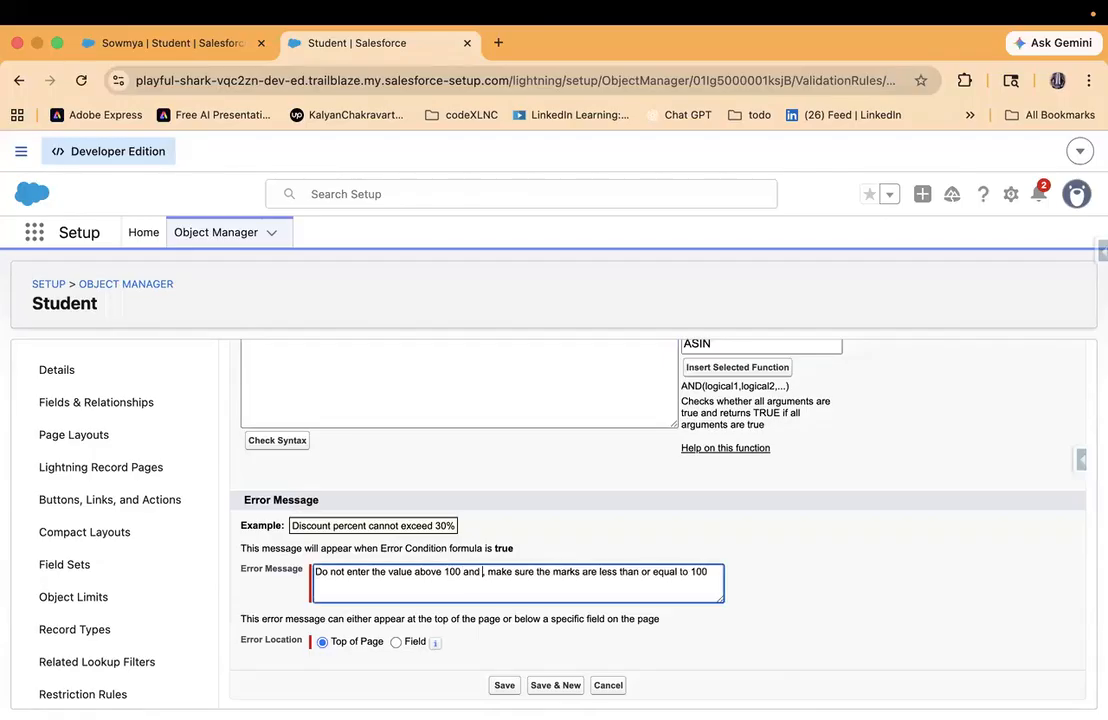
text(Below 0)
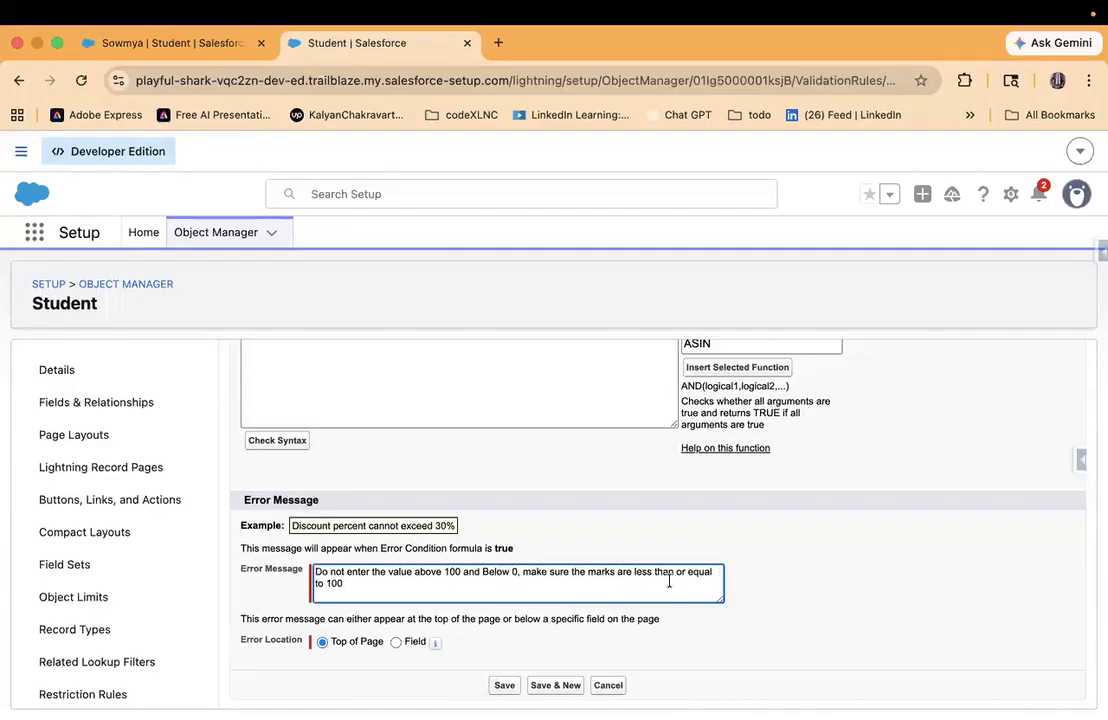
- Reword the end of the error message to read "make sure the marks are between 0 to 100"
drag(635, 572, 675, 572)
key(BackSpace)
text(l)
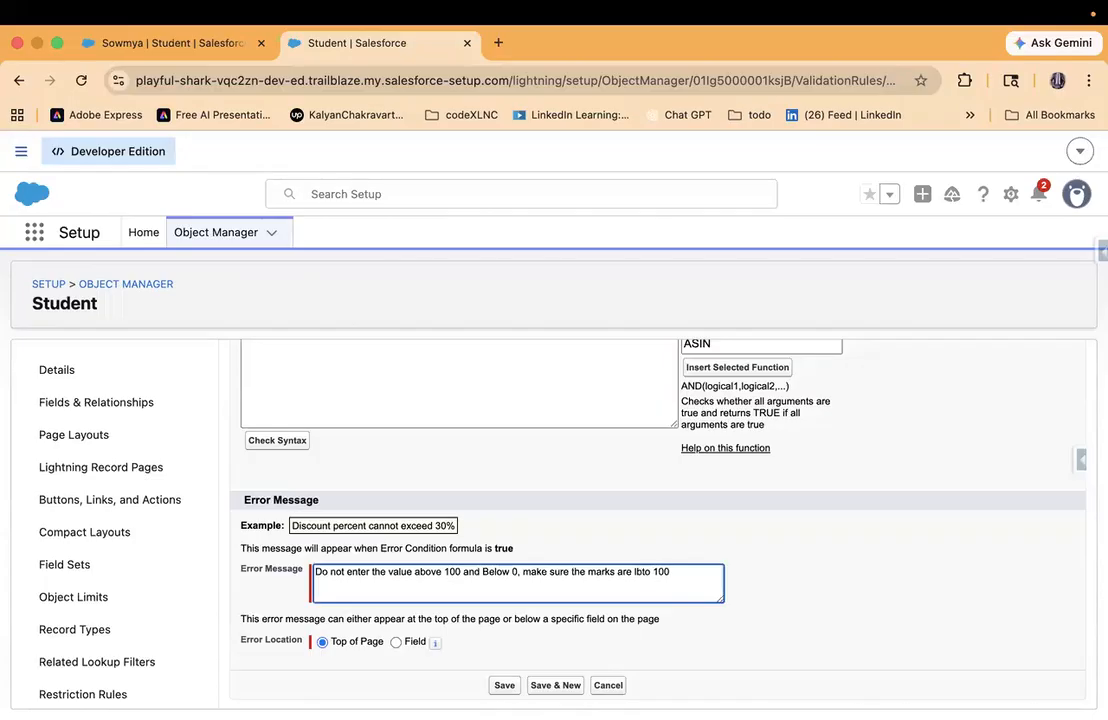
key(BackSpace)
text(between 0)
click(505, 686)
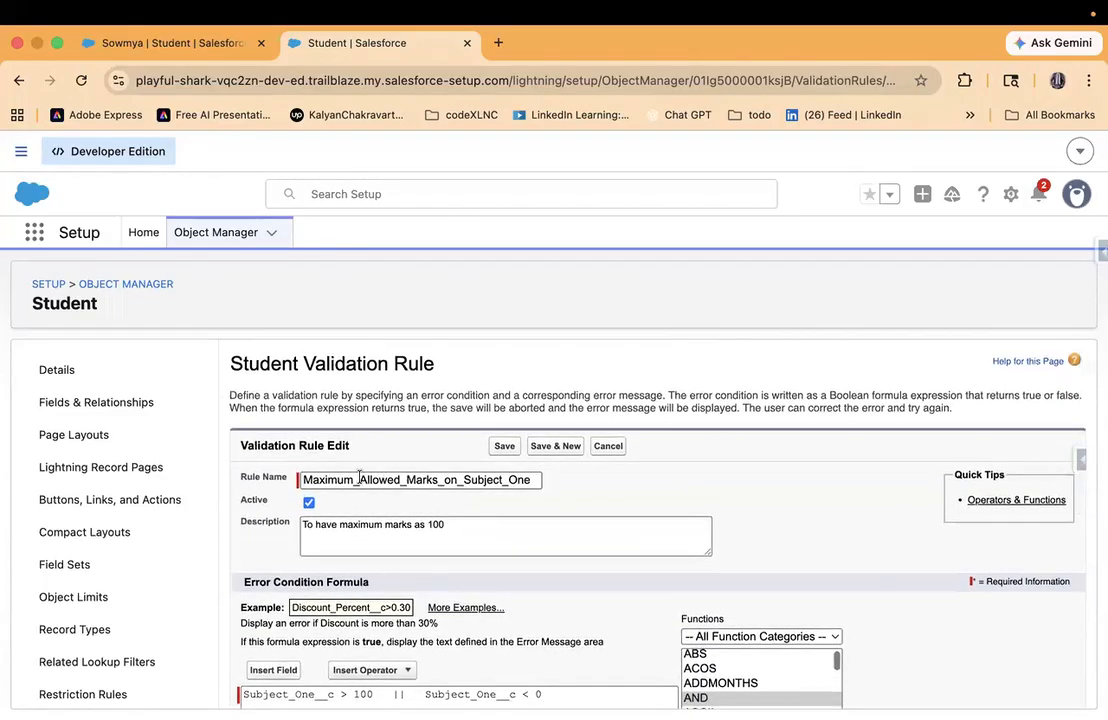
click(359, 479)
text(AN)
key(BackSpace)
text(nd)
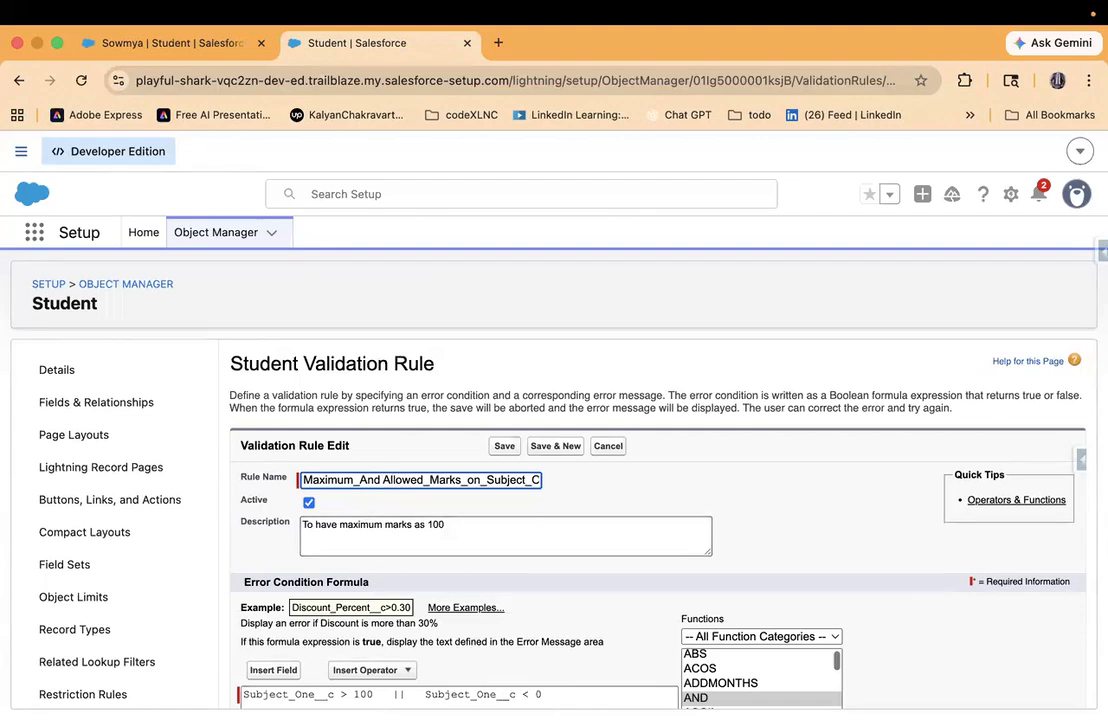
click(383, 480)
key(BackSpace)
key(BackSpace)
key(BackSpace)
key(BackSpace)
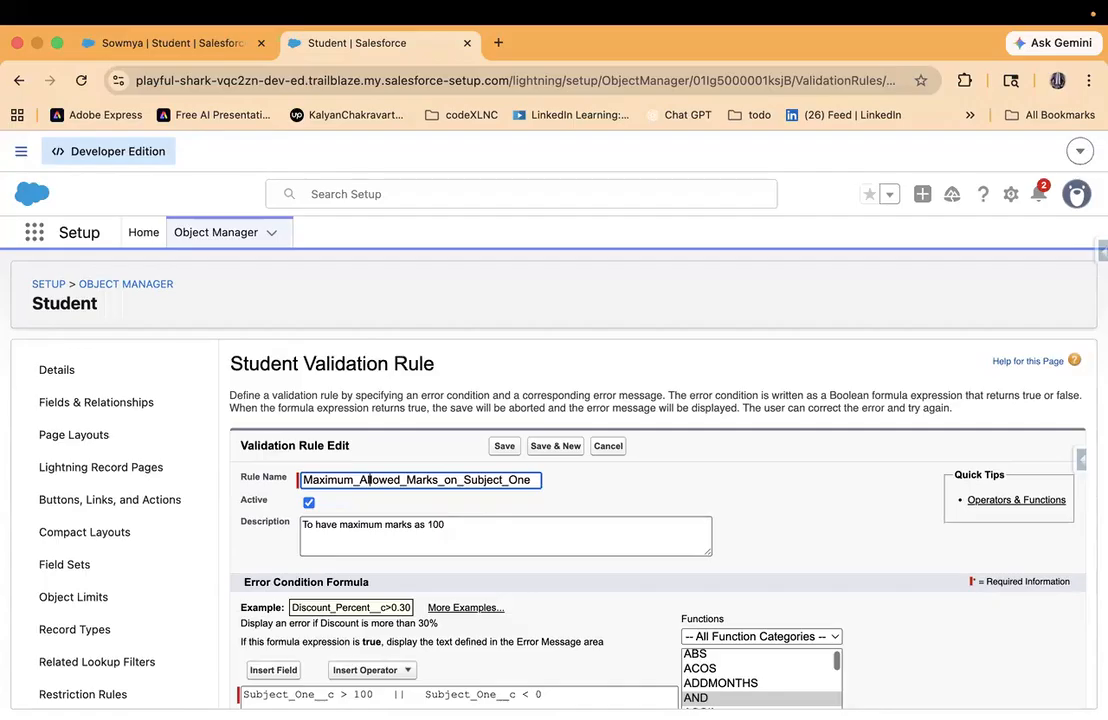
- Rename the validation rule as Max_Min_Marks_on_Subject_One
click(400, 480)
key(BackSpace)
key(BackSpace)
key(BackSpace)
key(BackSpace)
key(BackSpace)
key(BackSpace)
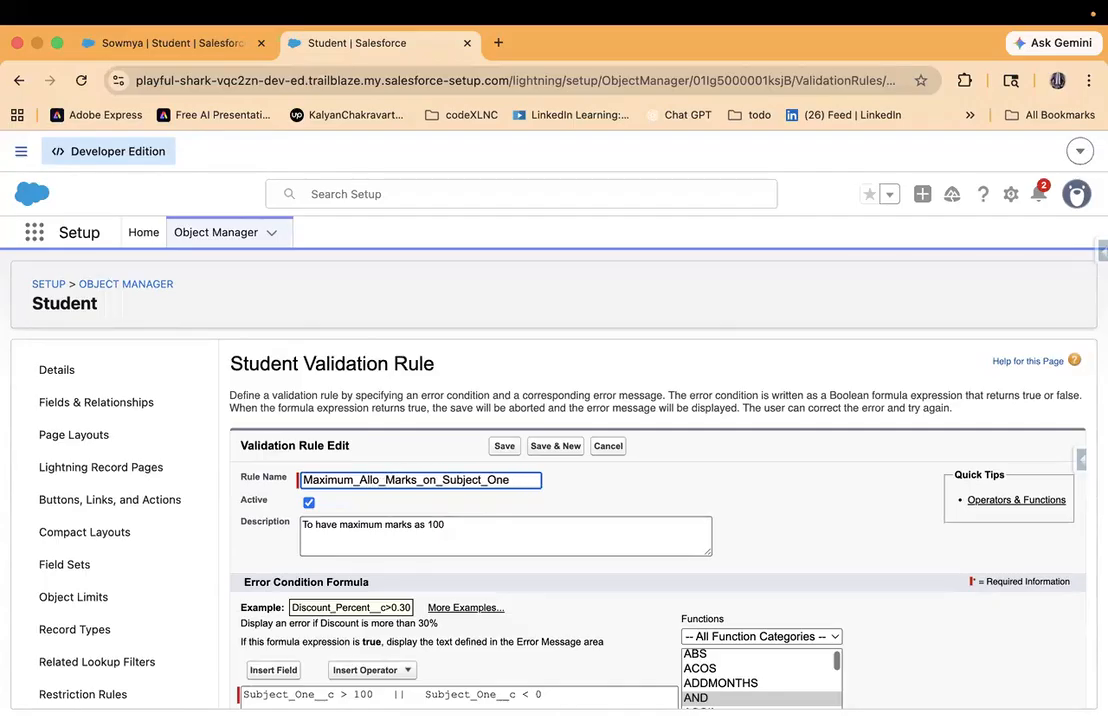
key(BackSpace)
key(BackSpace)
key(BackSpace)
key(BackSpace)
key(BackSpace)
key(BackSpace)
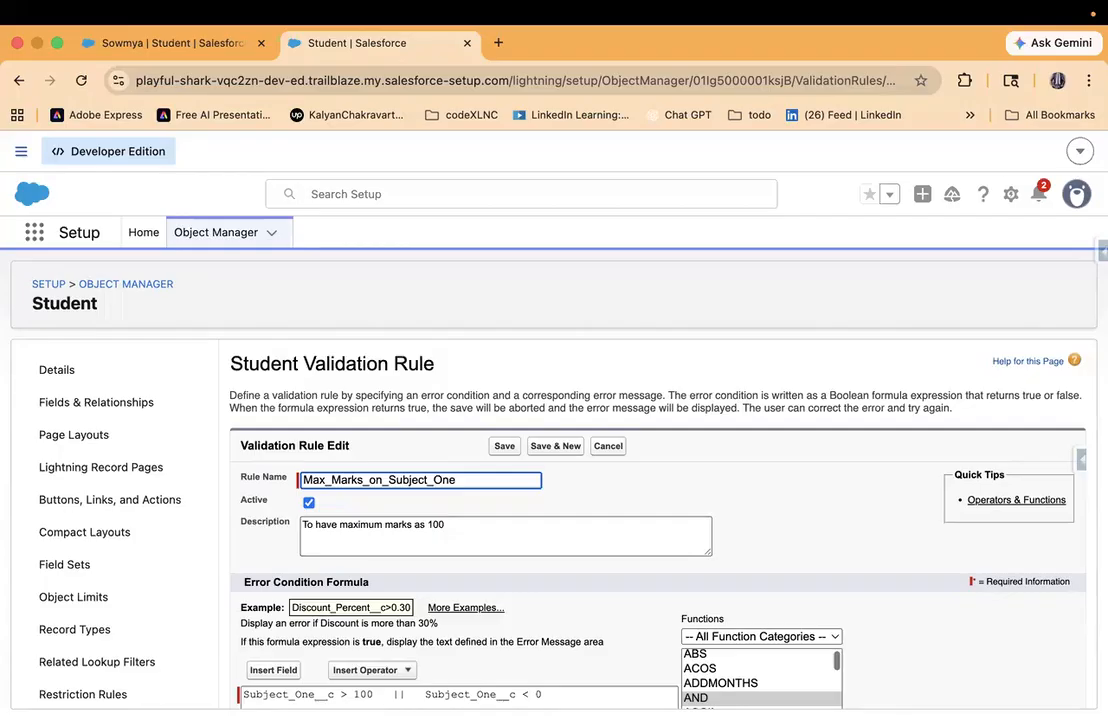
text(_MIN)
key(BackSpace)
key(BackSpace)
text(in)
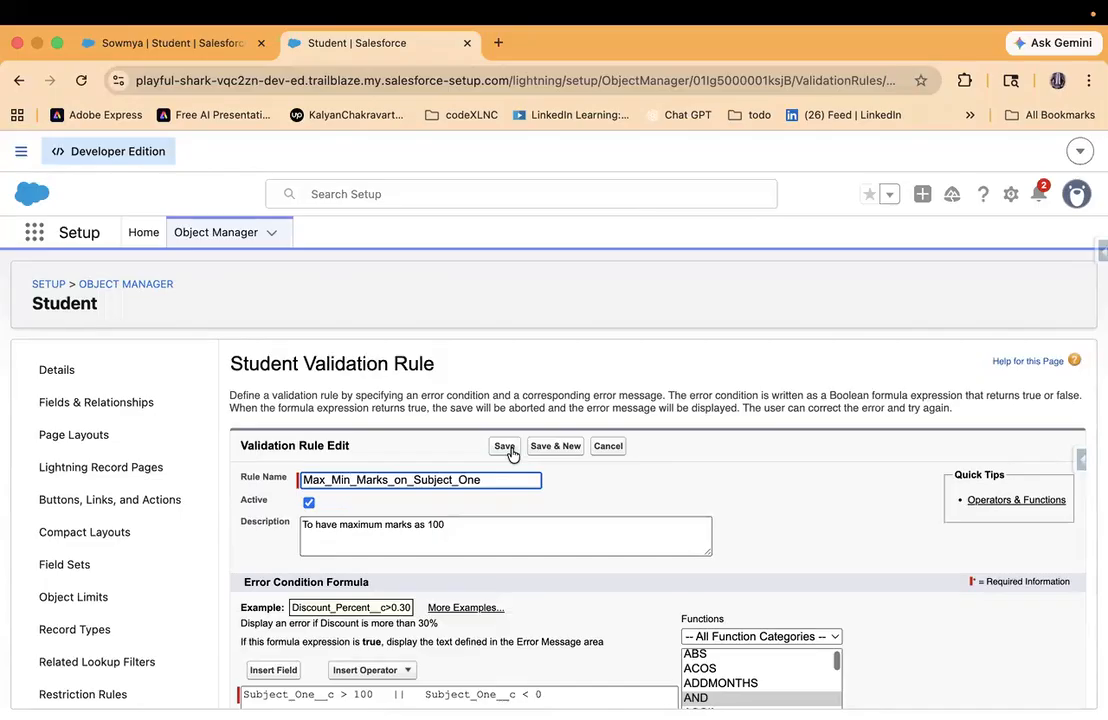
- Extend the rule's description to "To have maximum marks as 100 and minimum as 0"
scroll(512, 455, down, 10)
scroll(512, 455, up, 10)
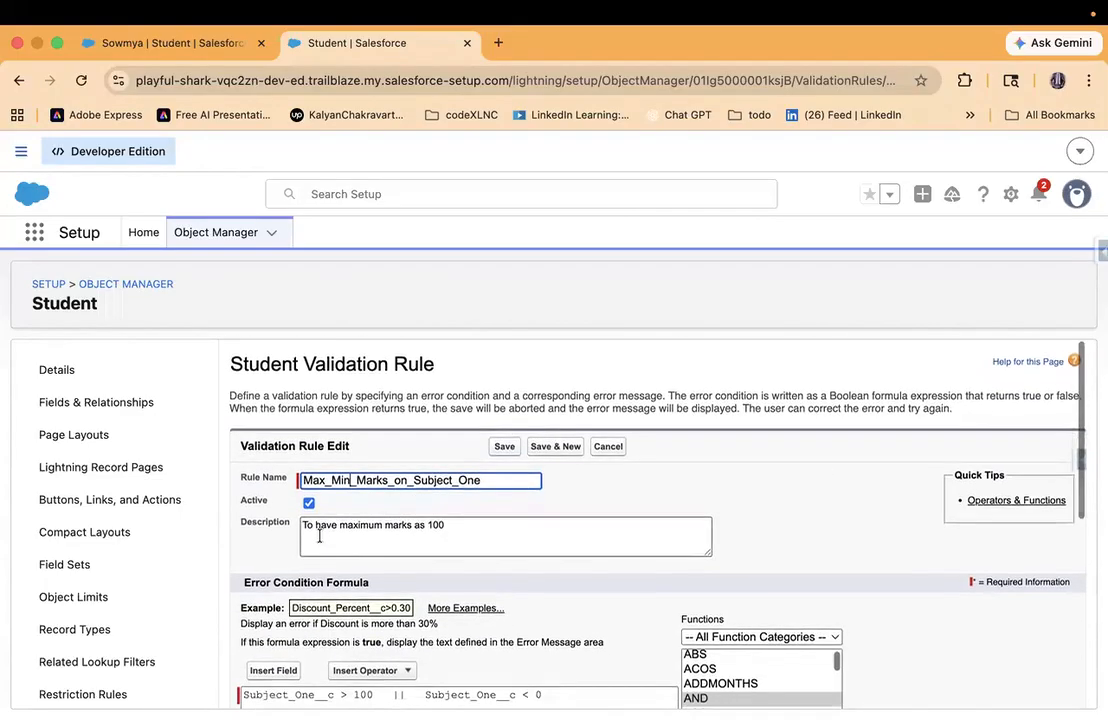
click(470, 525)
text(a)
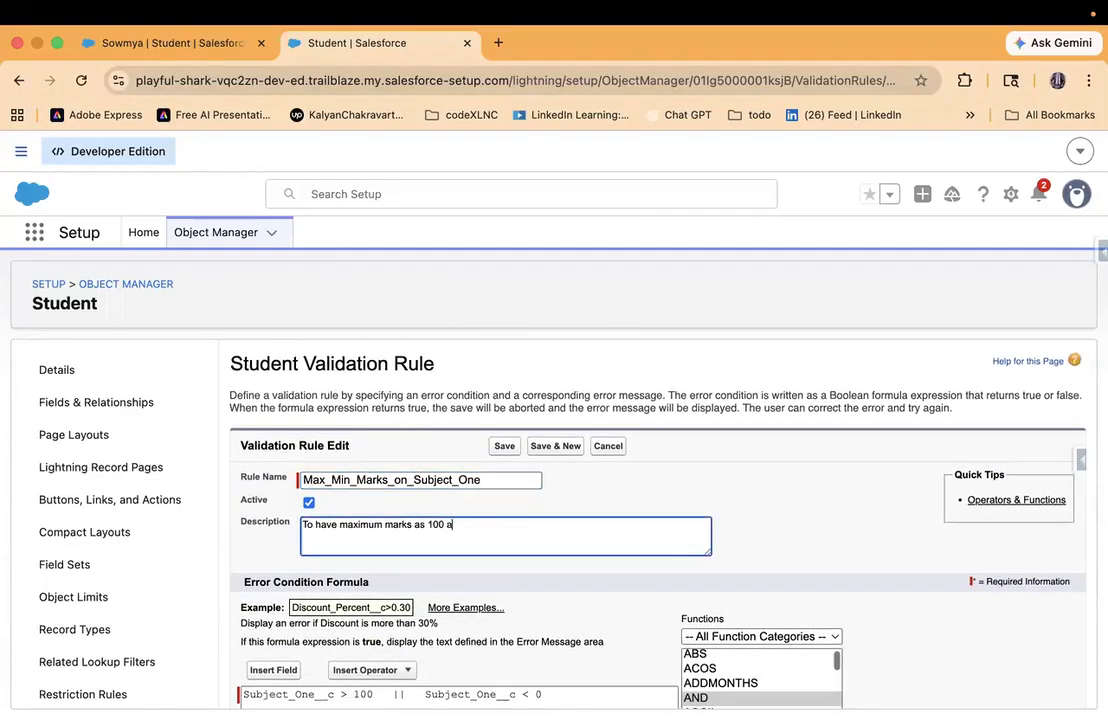
text(nd minimum as 0)
- Review the error message and the || formula, and save the validation rule
scroll(433, 567, down, 8)
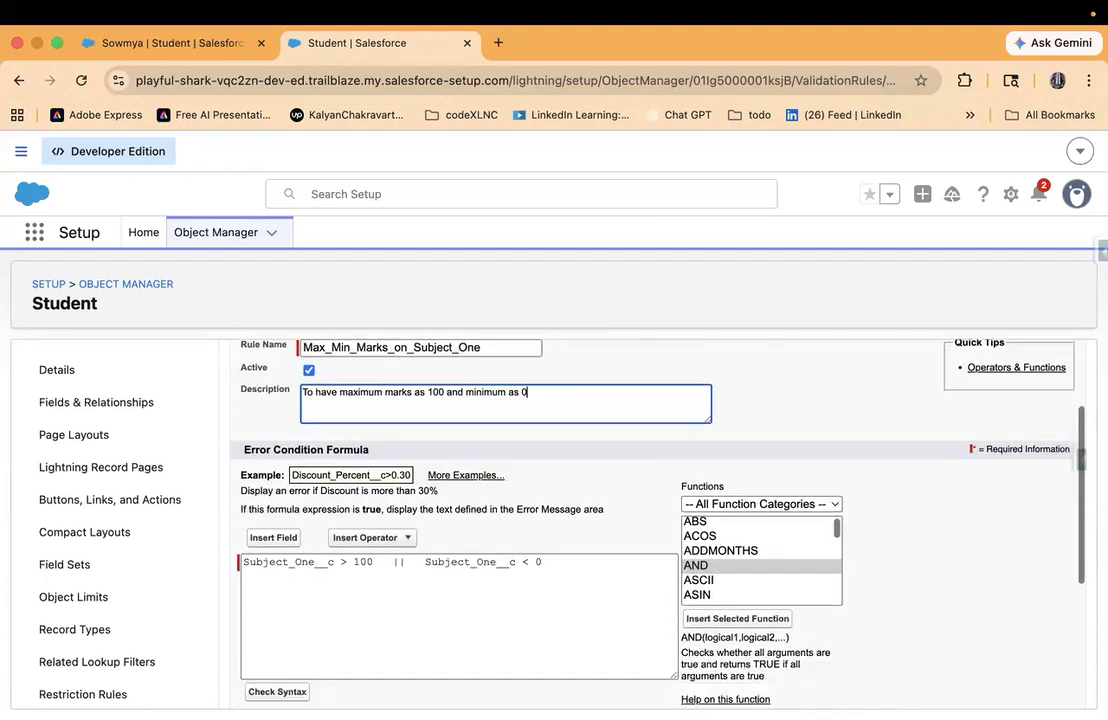
drag(315, 571, 716, 576)
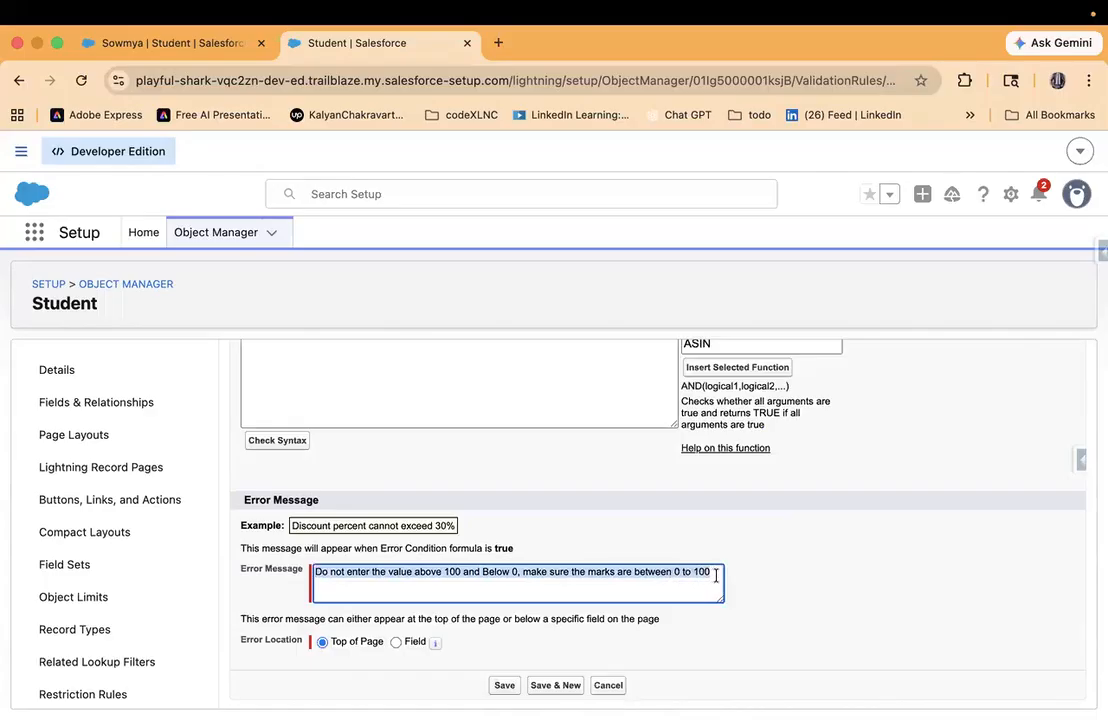
scroll(445, 564, up, 3)
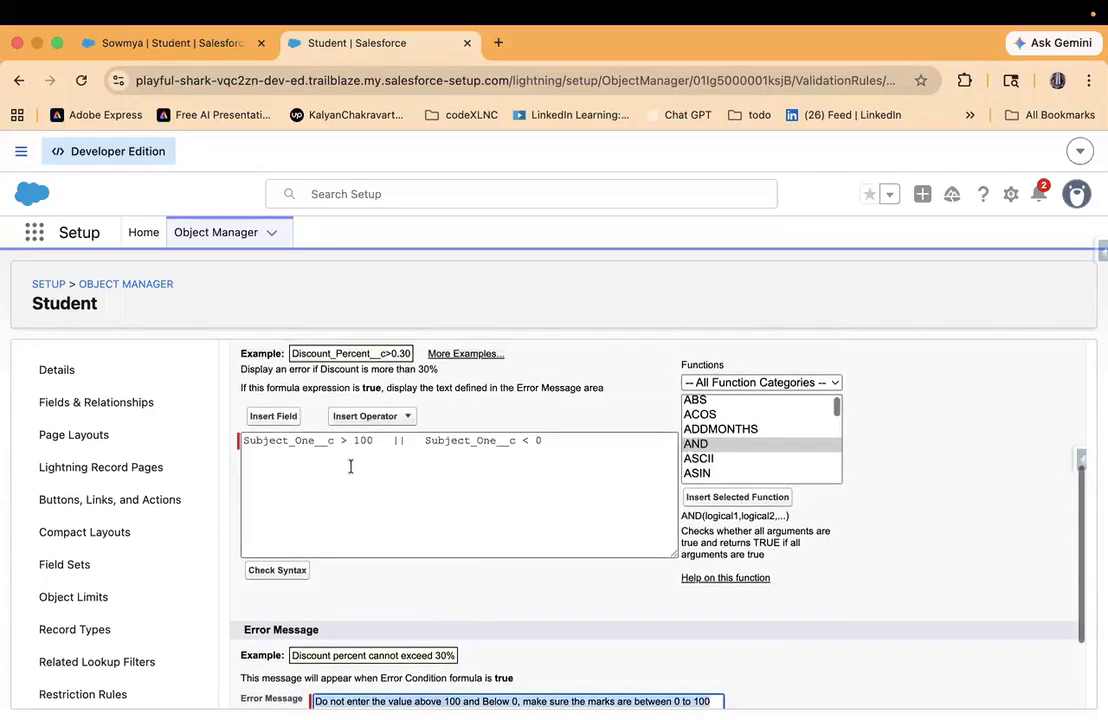
triple_click(284, 440)
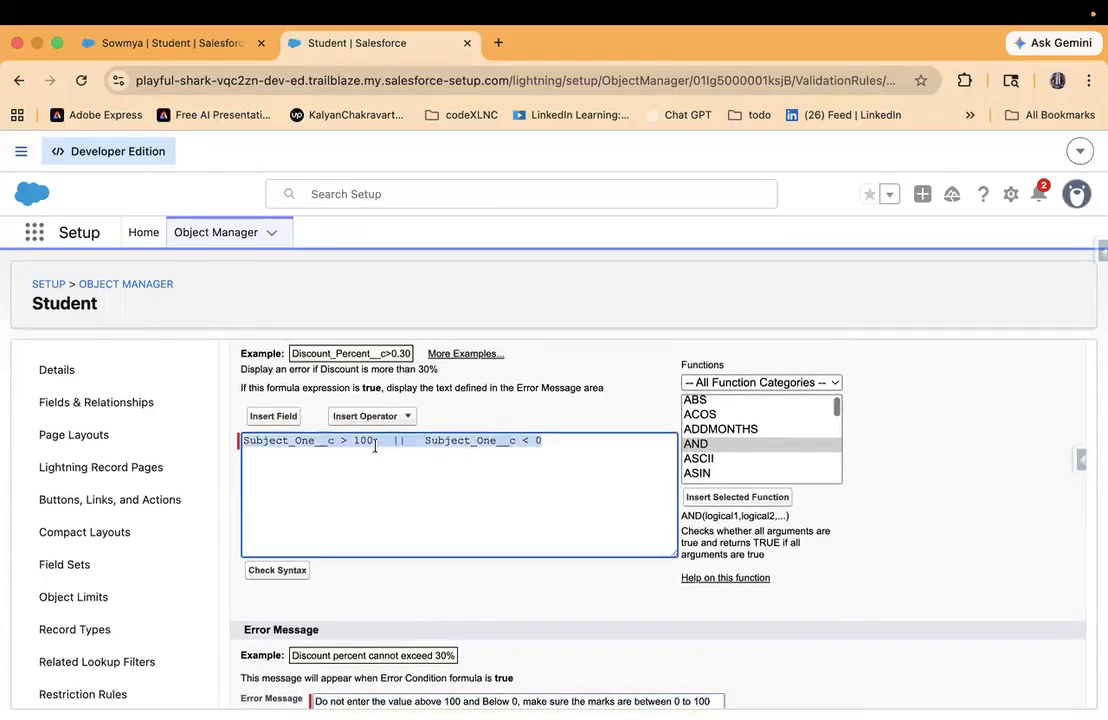
click(454, 441)
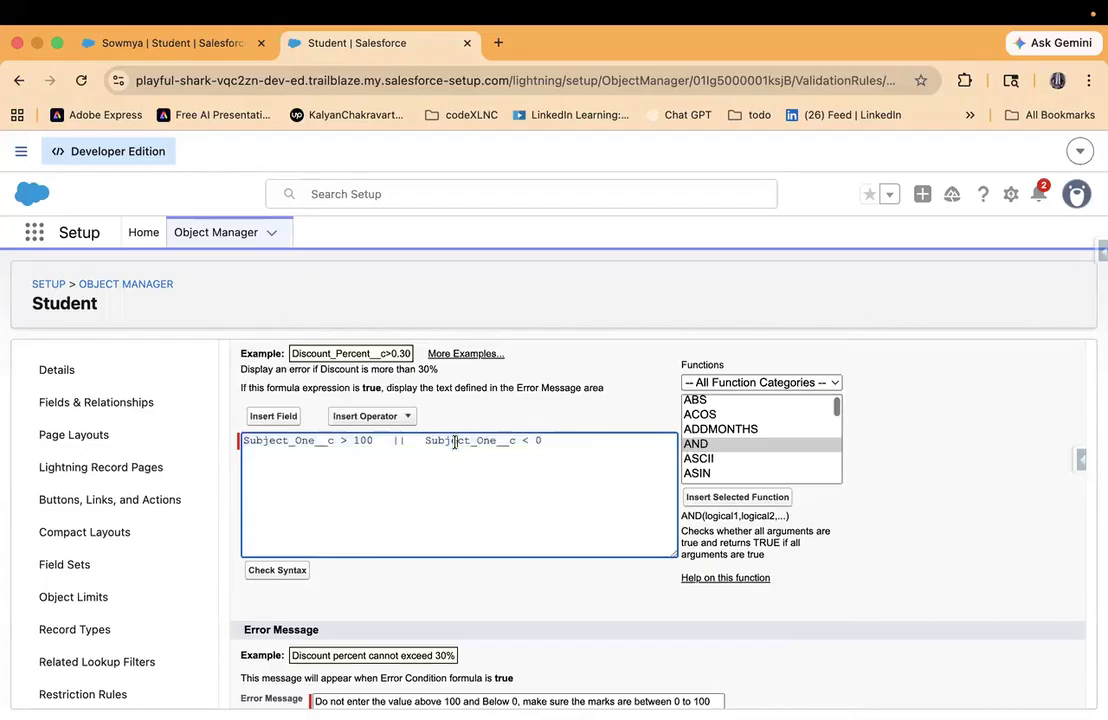
scroll(440, 600, down, 3)
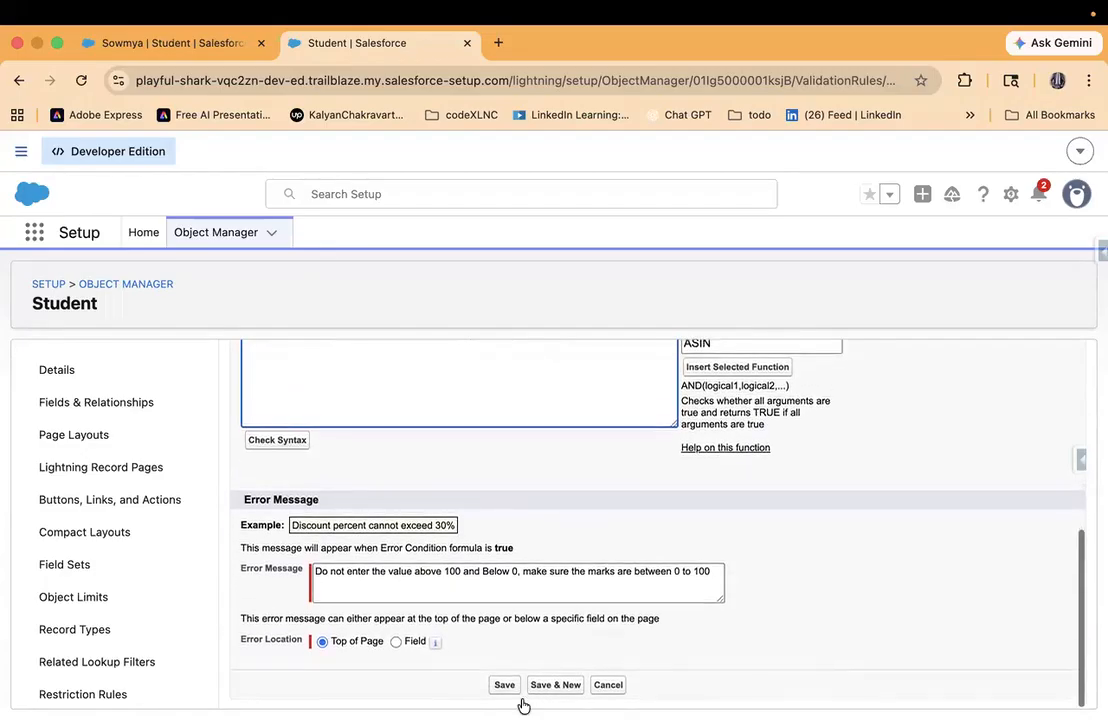
click(508, 686)
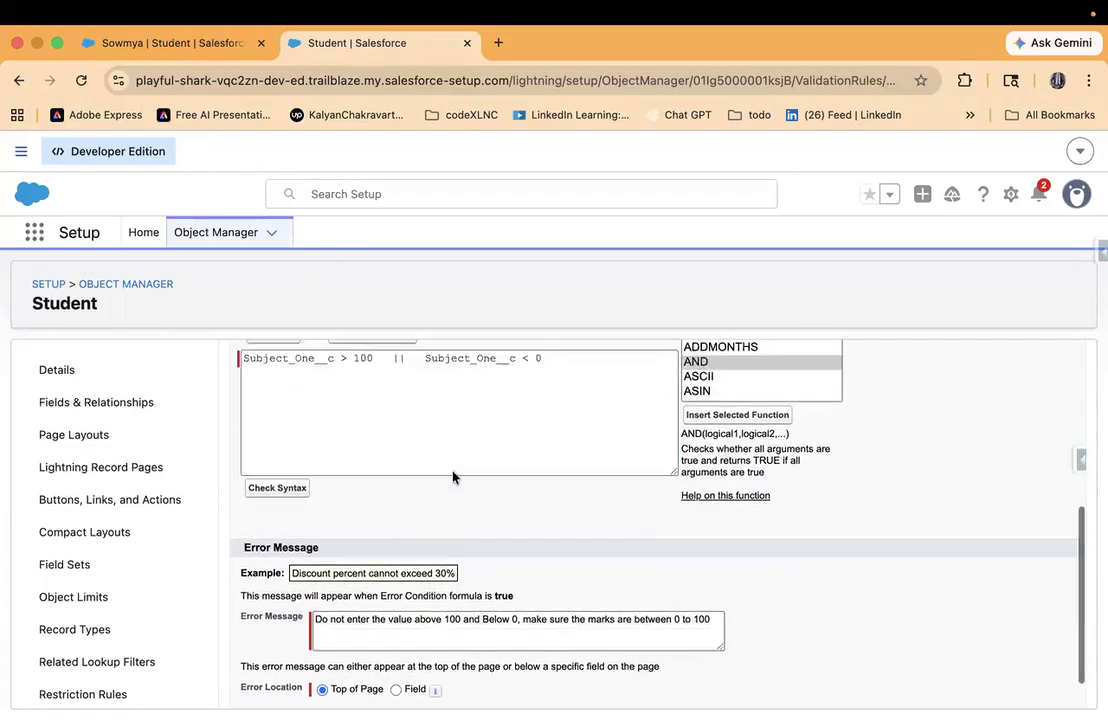
scroll(452, 477, up, 2)
drag(418, 430, 381, 427)
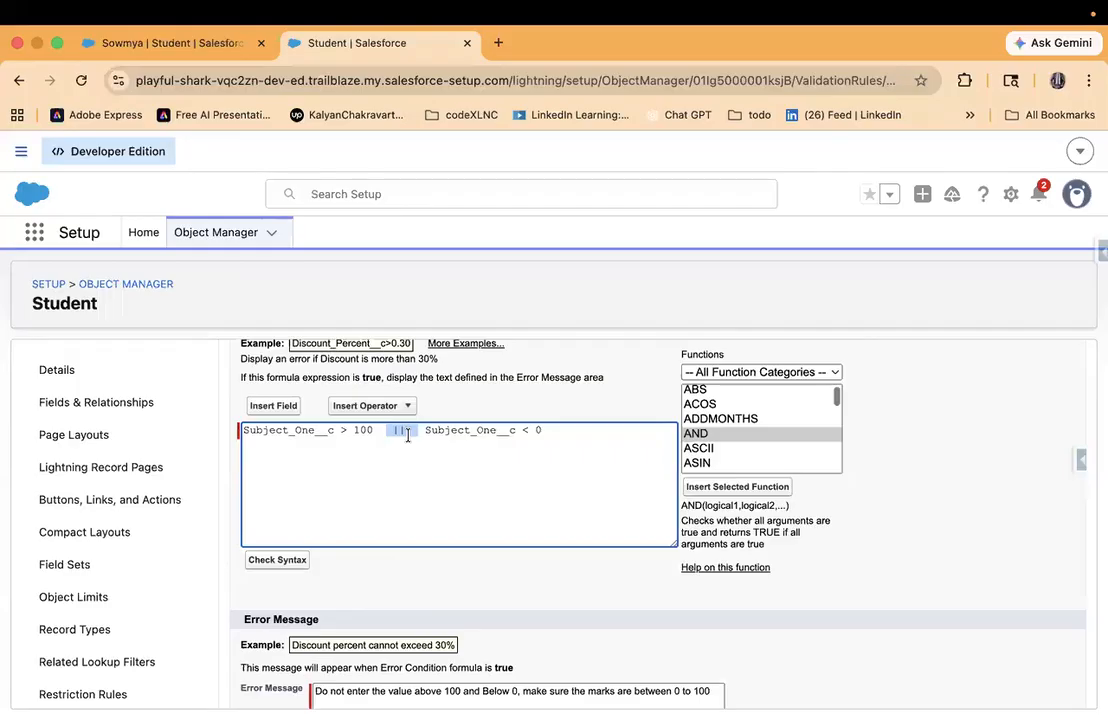
scroll(407, 436, down, 3)
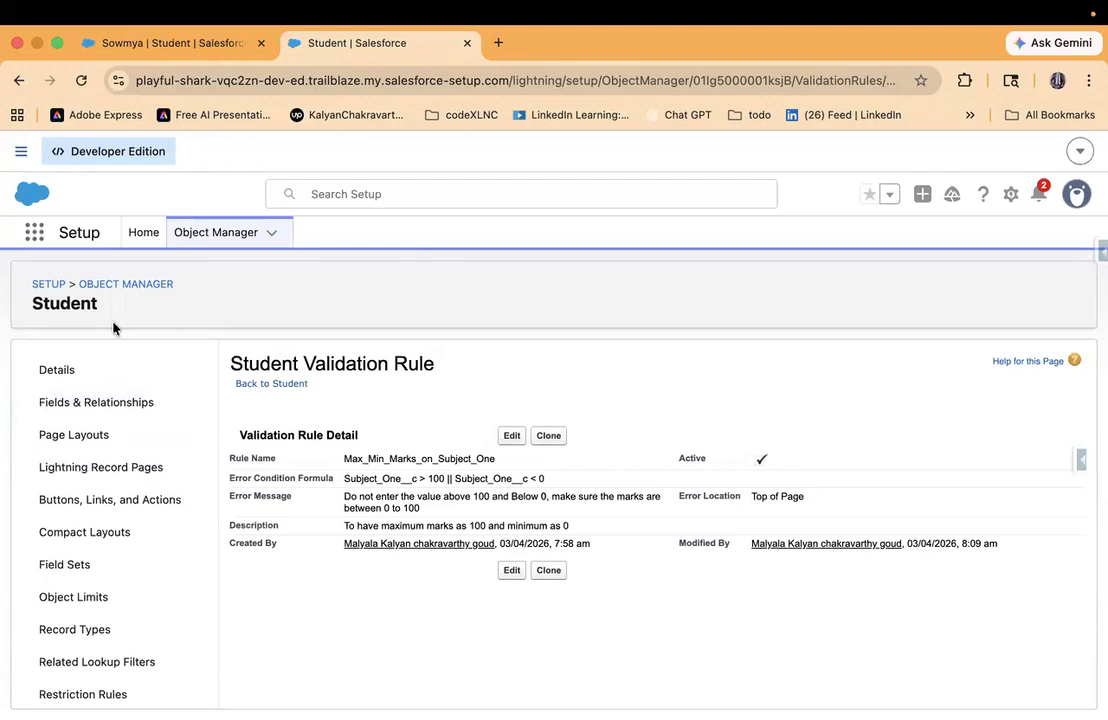
- Test the validation rule by re-saving the student record with Subject One at -99, and dismiss the error
double_click(411, 459)
click(168, 46)
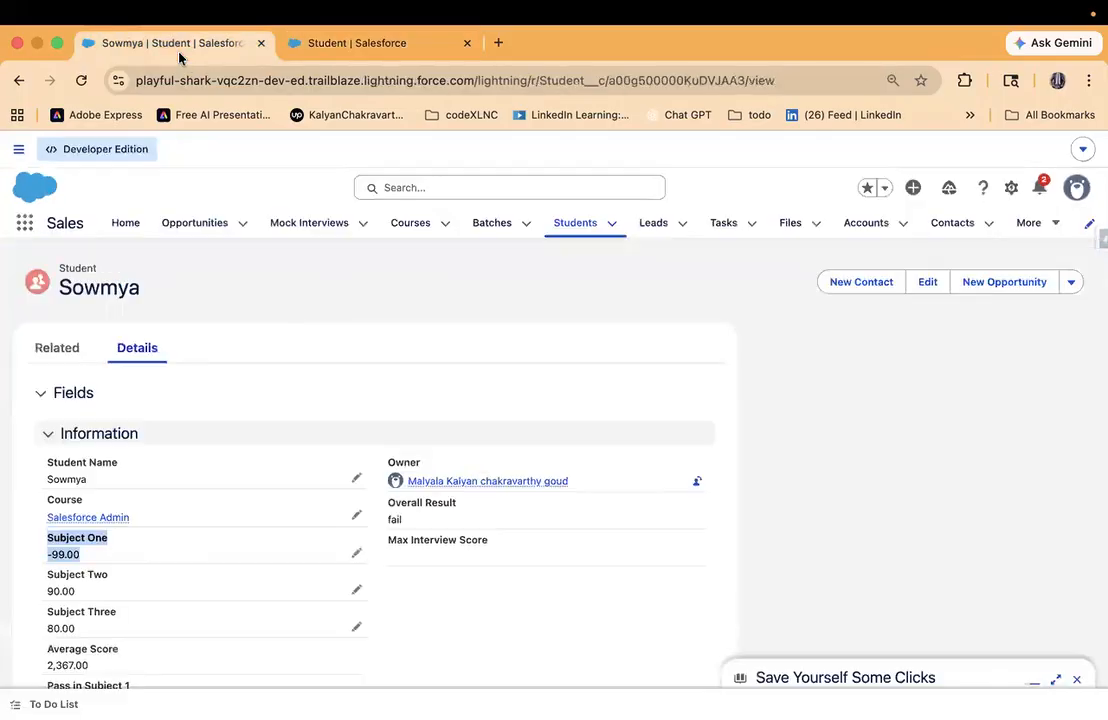
click(356, 556)
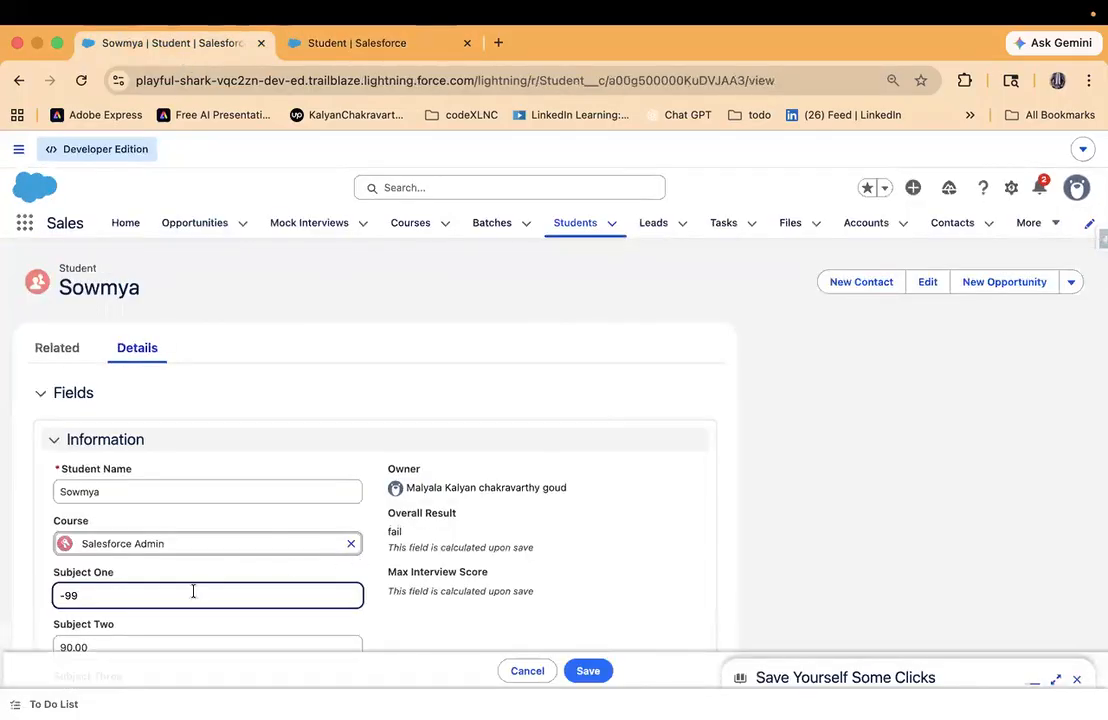
click(588, 670)
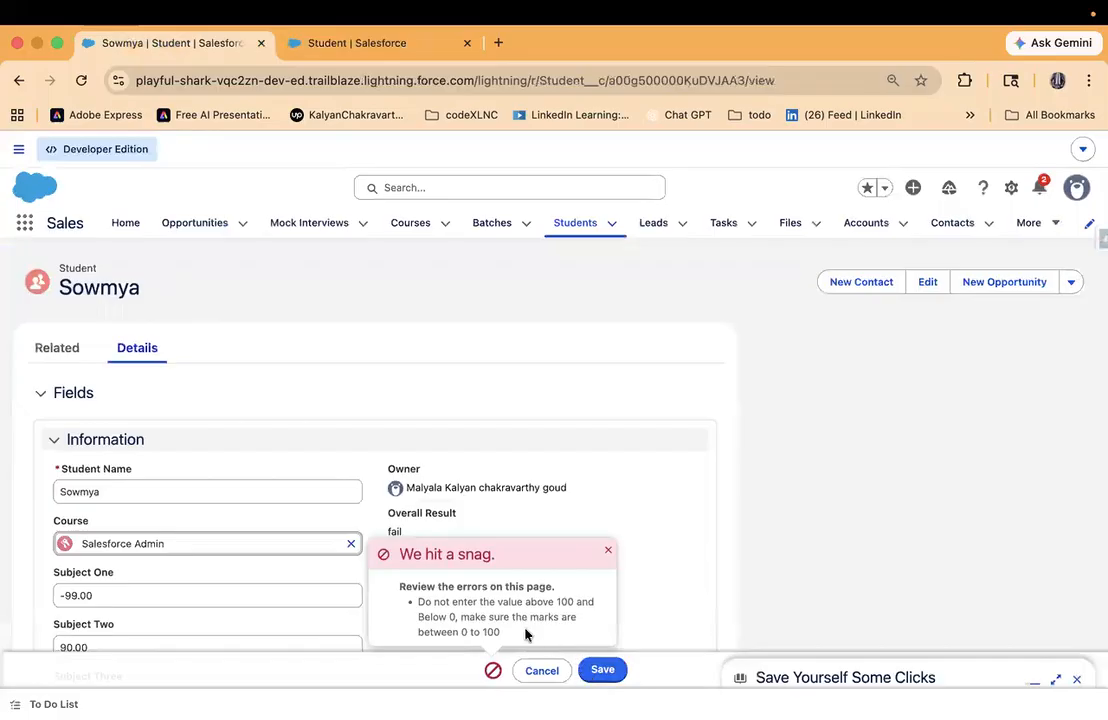
click(610, 554)
- Set the student's Subject One marks to 9 and save the record
click(173, 594)
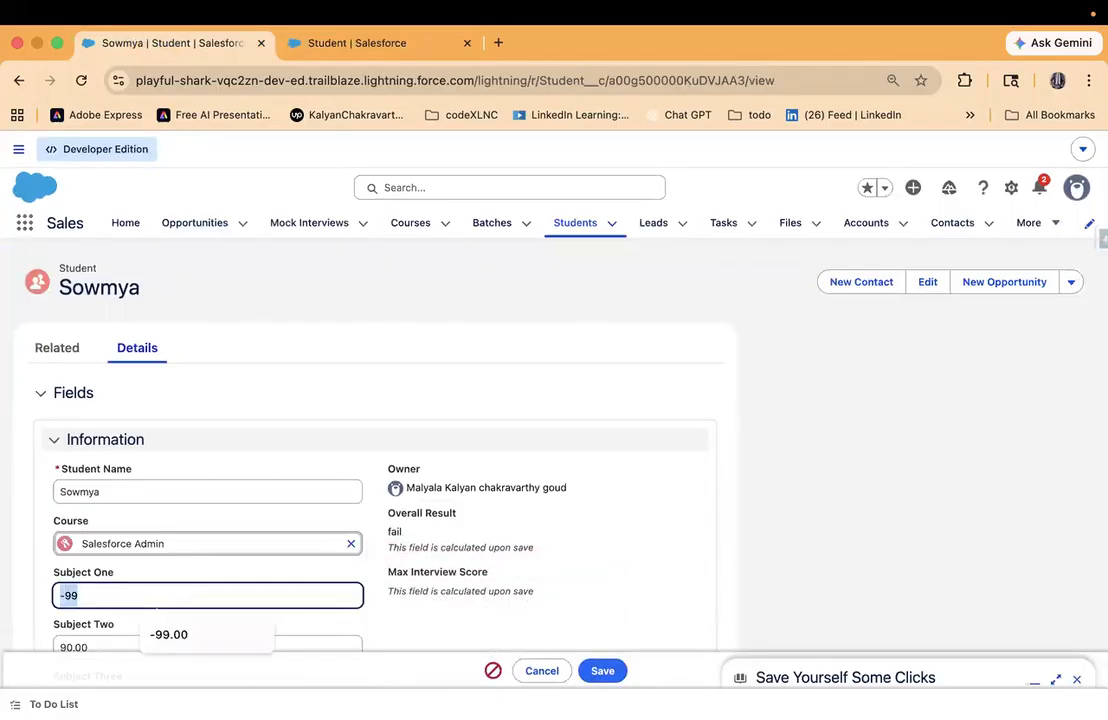
text(9)
click(602, 668)
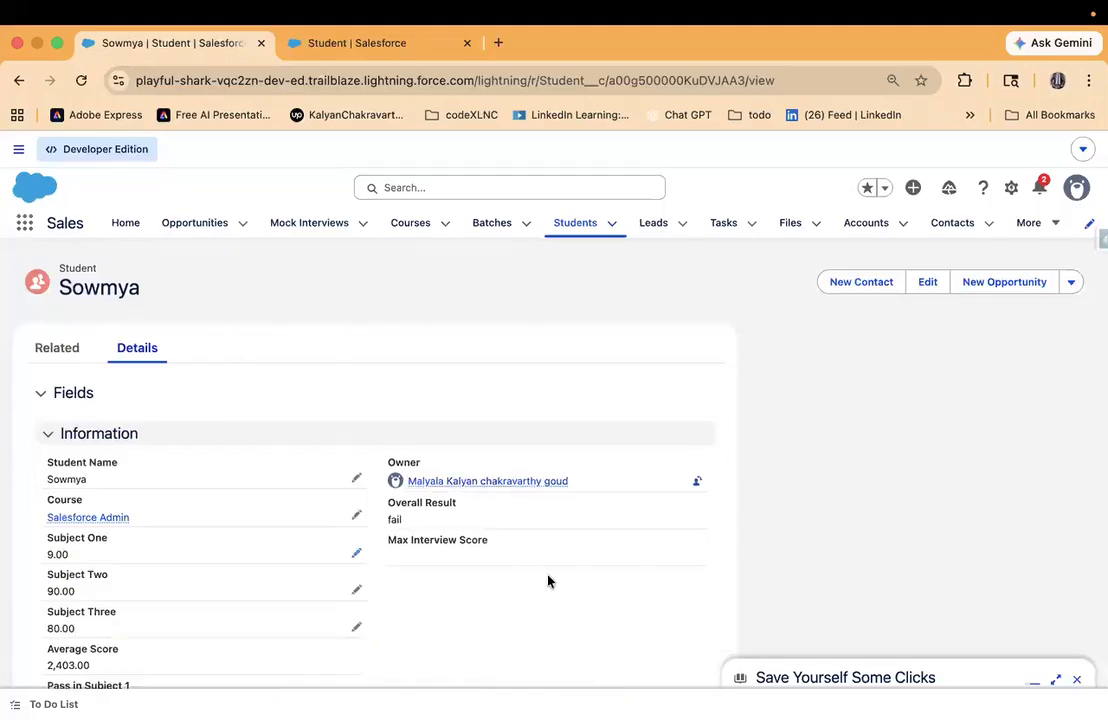
- Try to save the student record with Subject One set to -1, and dismiss the error
click(356, 552)
key(BackSpace)
text(-1)
click(580, 671)
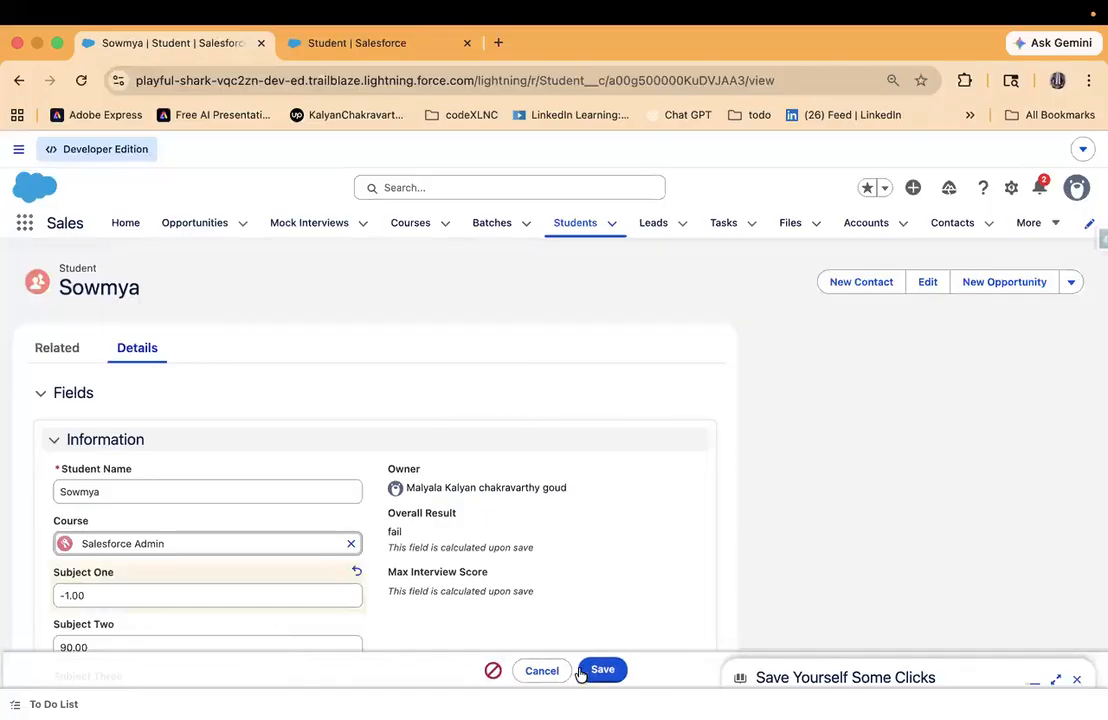
click(607, 551)
- Try to save the student record with Subject One set to 101, and dismiss the error
click(65, 595)
text(101)
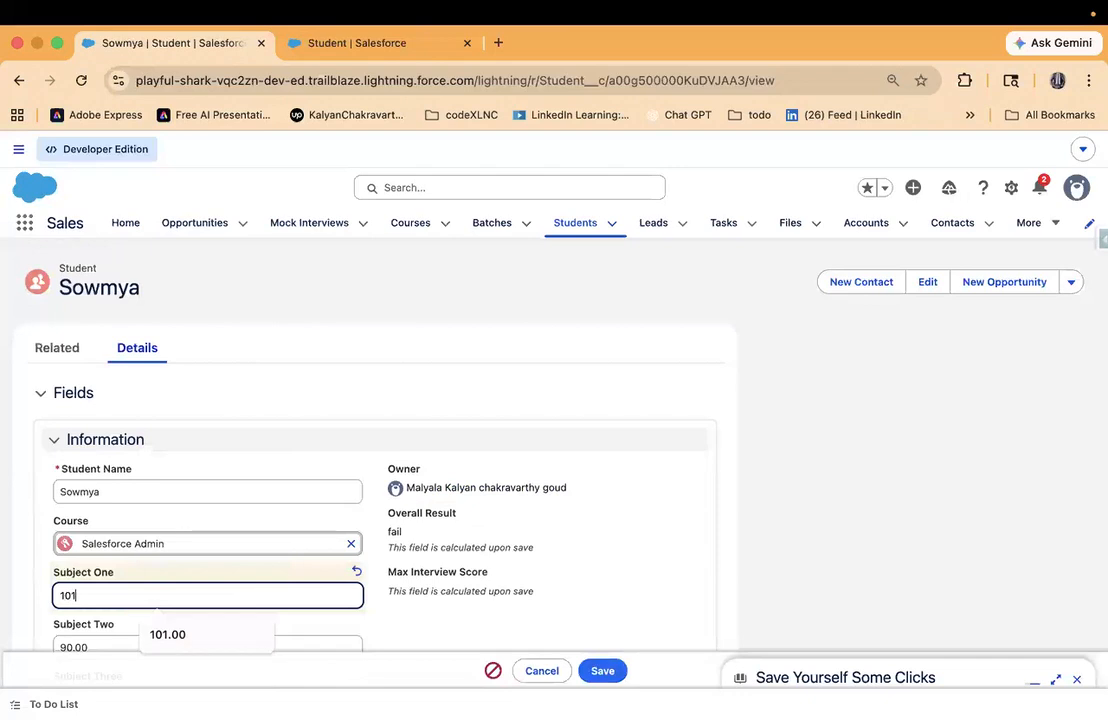
click(601, 670)
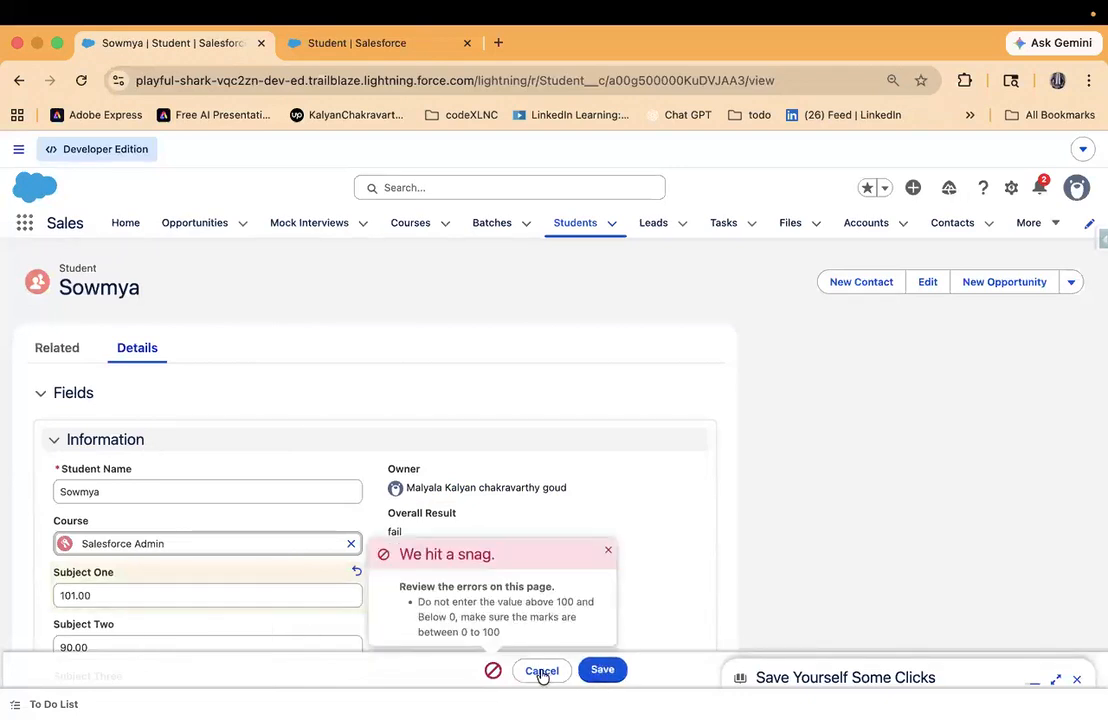
click(609, 552)
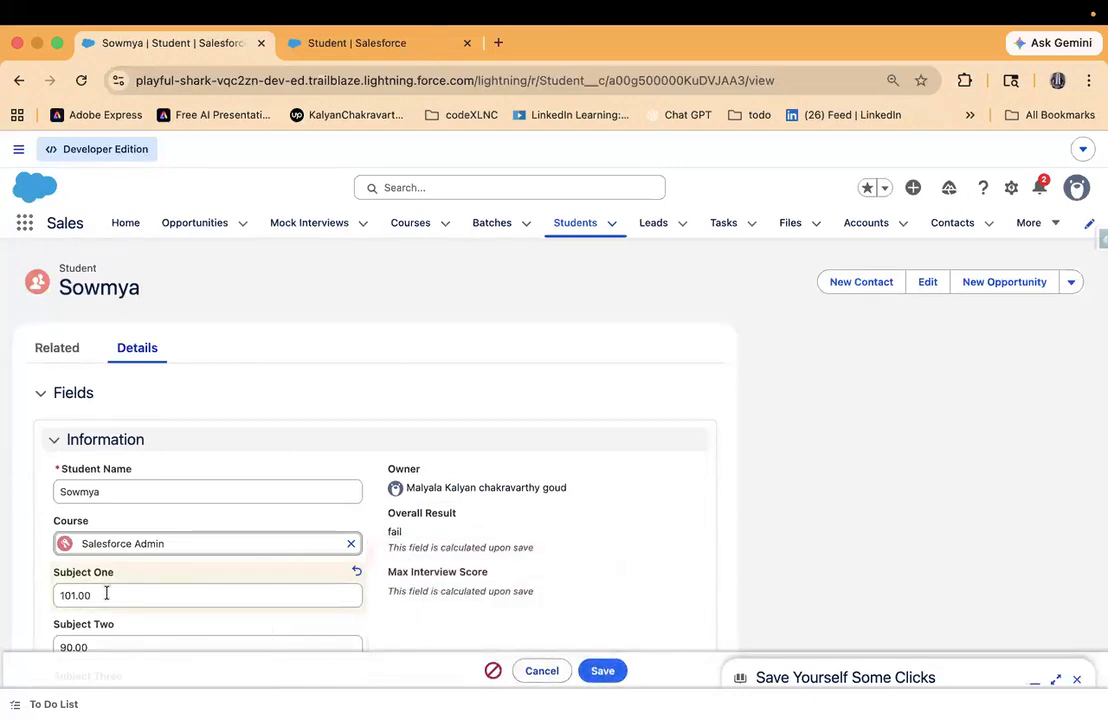
- Set the student's Subject One marks to 82 and save the record
double_click(106, 594)
text(86)
key(BackSpace)
text(2)
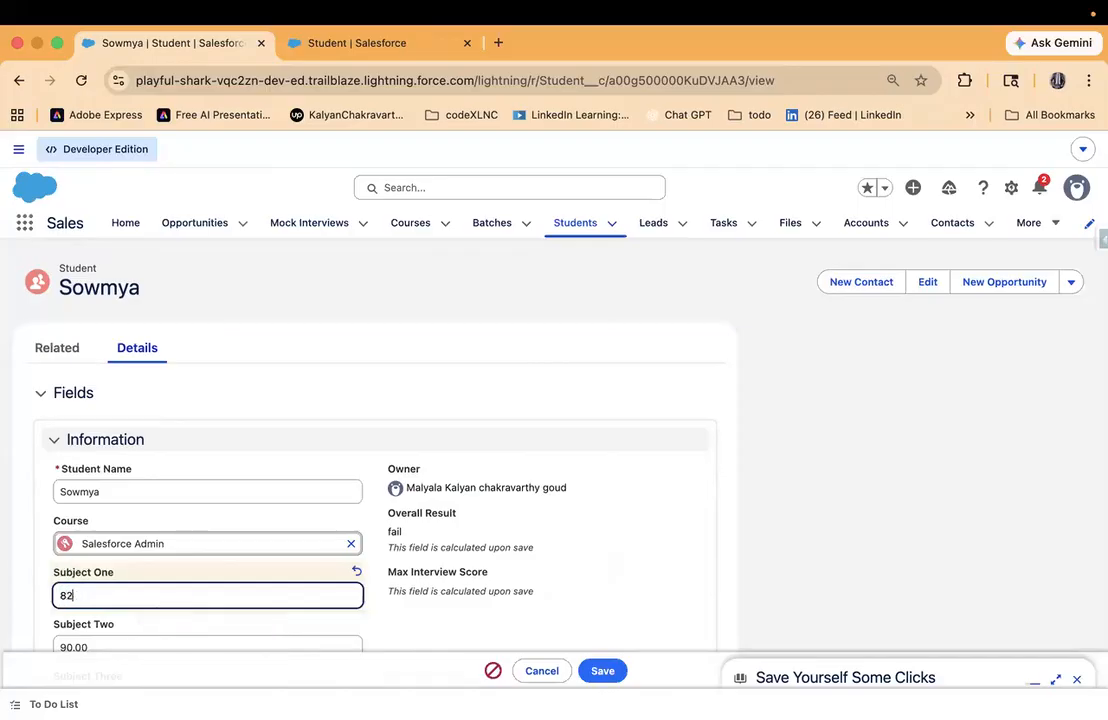
click(604, 670)
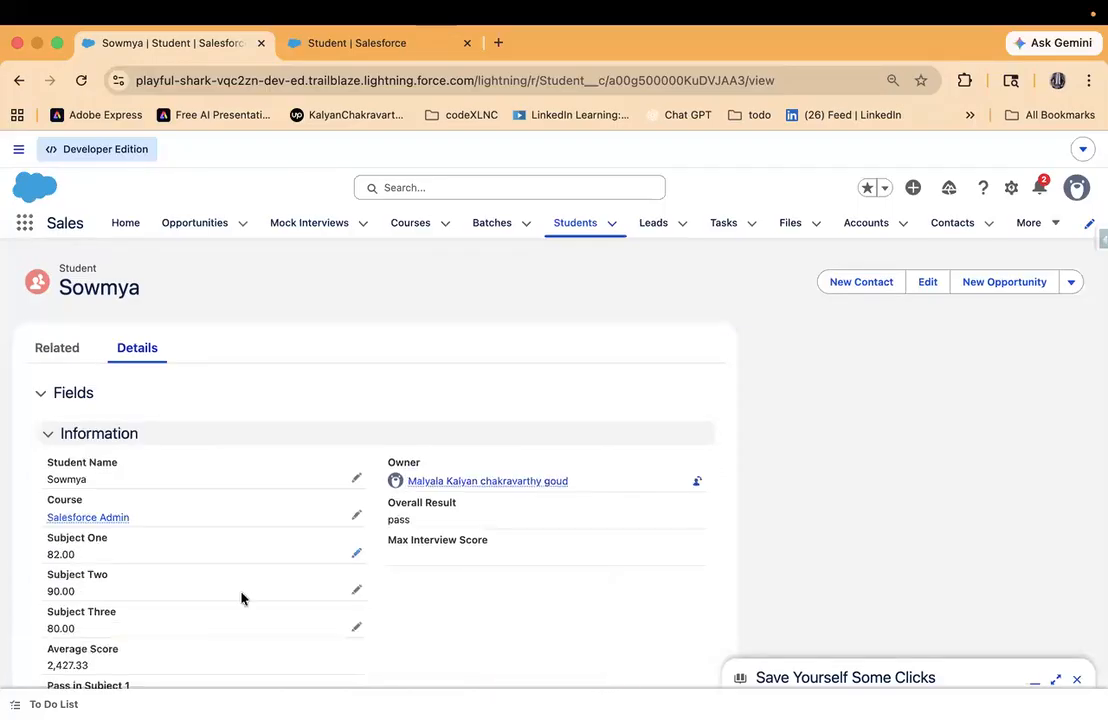
drag(39, 540, 349, 572)
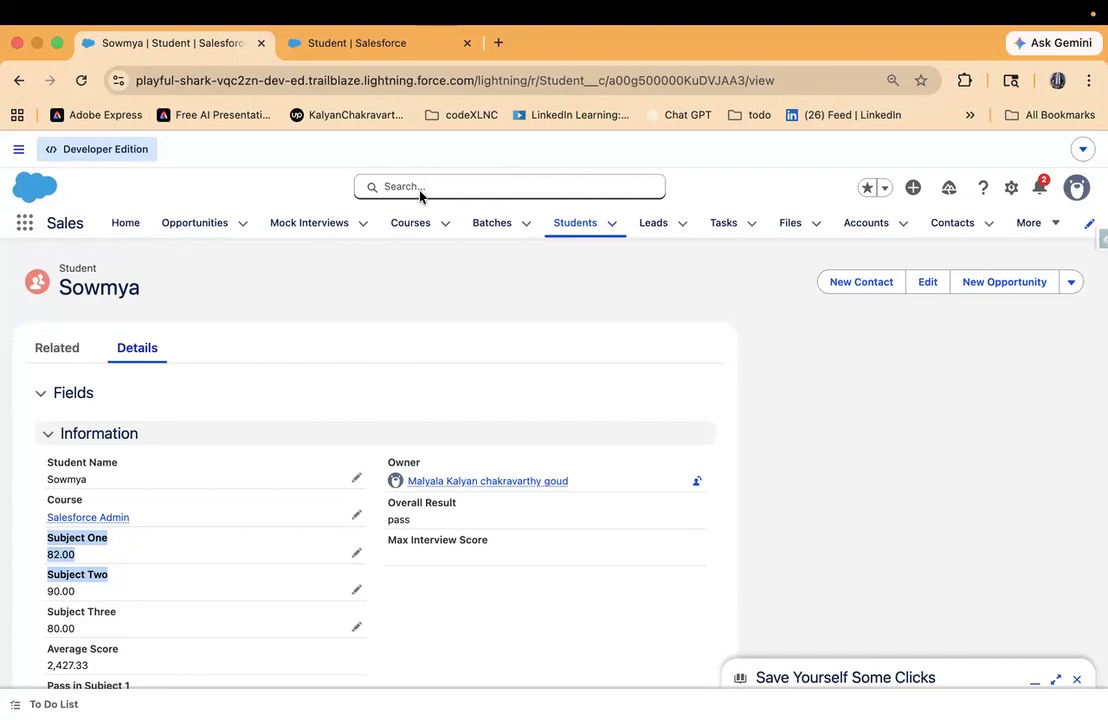
- Switch to WhatsApp and start a message to the Salesforce course group with "I see" followed by mentions of three absent students
mouse_move(560, 22)
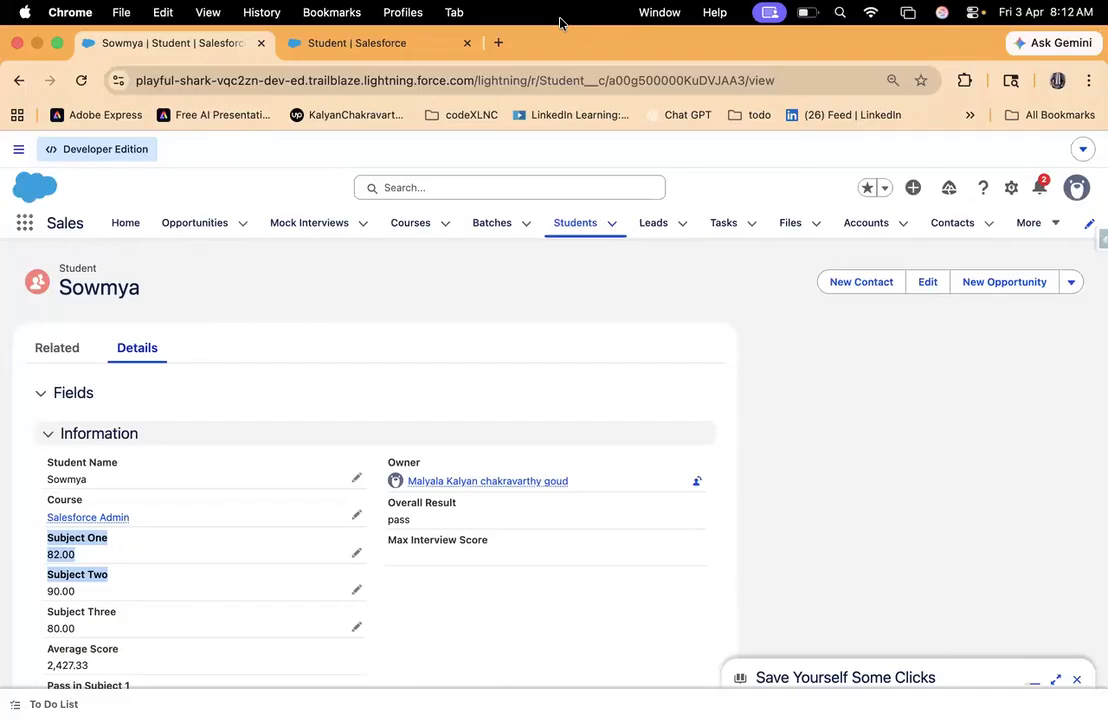
key(super+Tab)
key(super+Tab)
key(super+Tab)
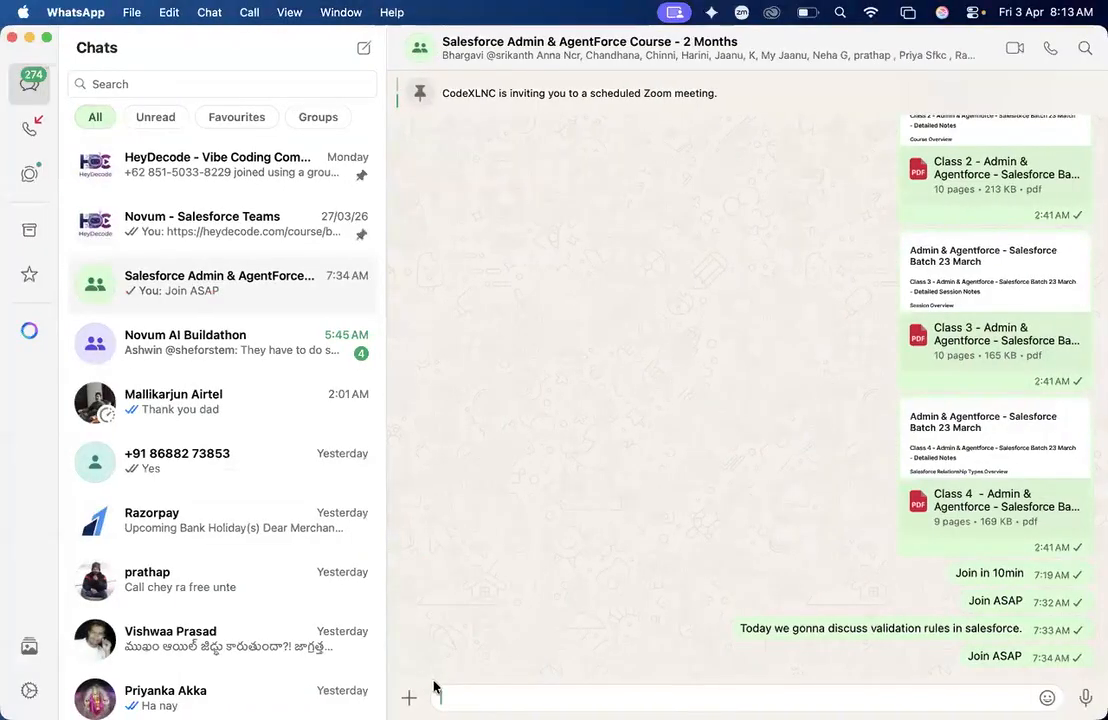
text(I see many)
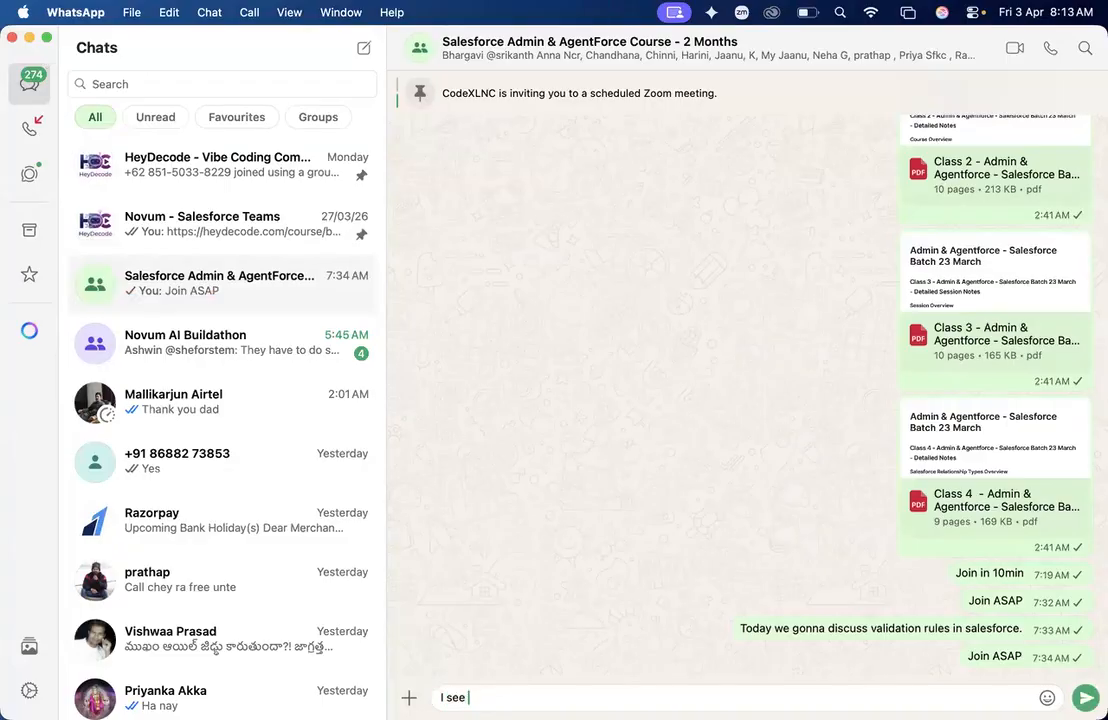
key(BackSpace)
key(BackSpace)
key(BackSpace)
key(BackSpace)
text(@s)
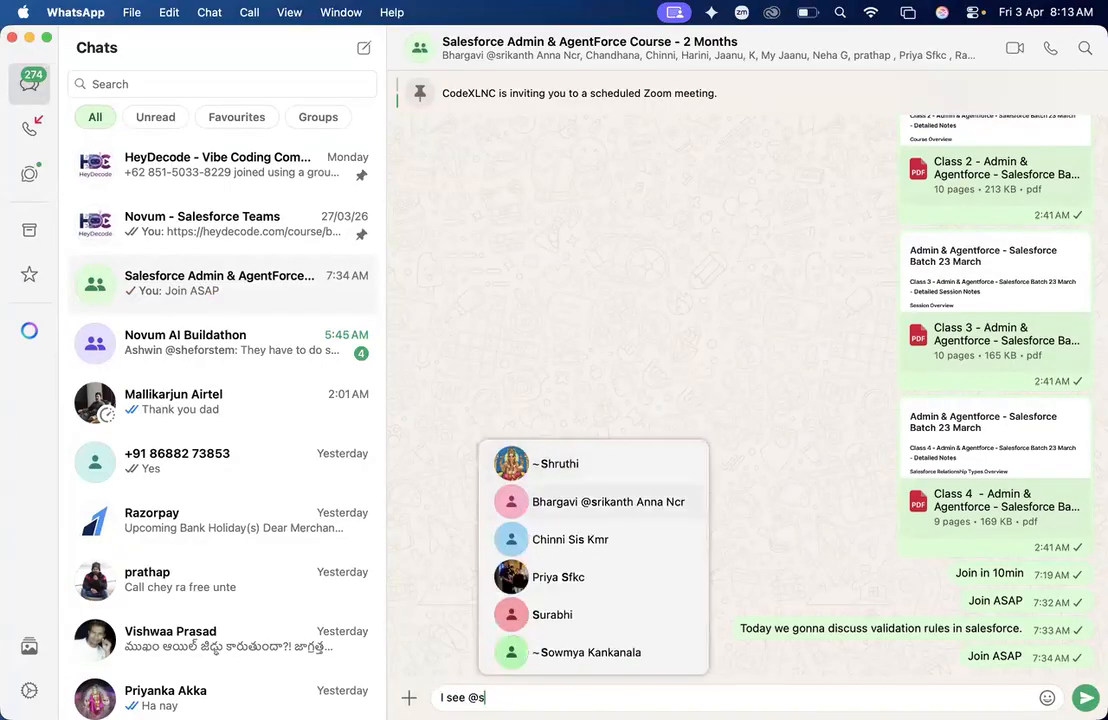
key(Return)
text(and )
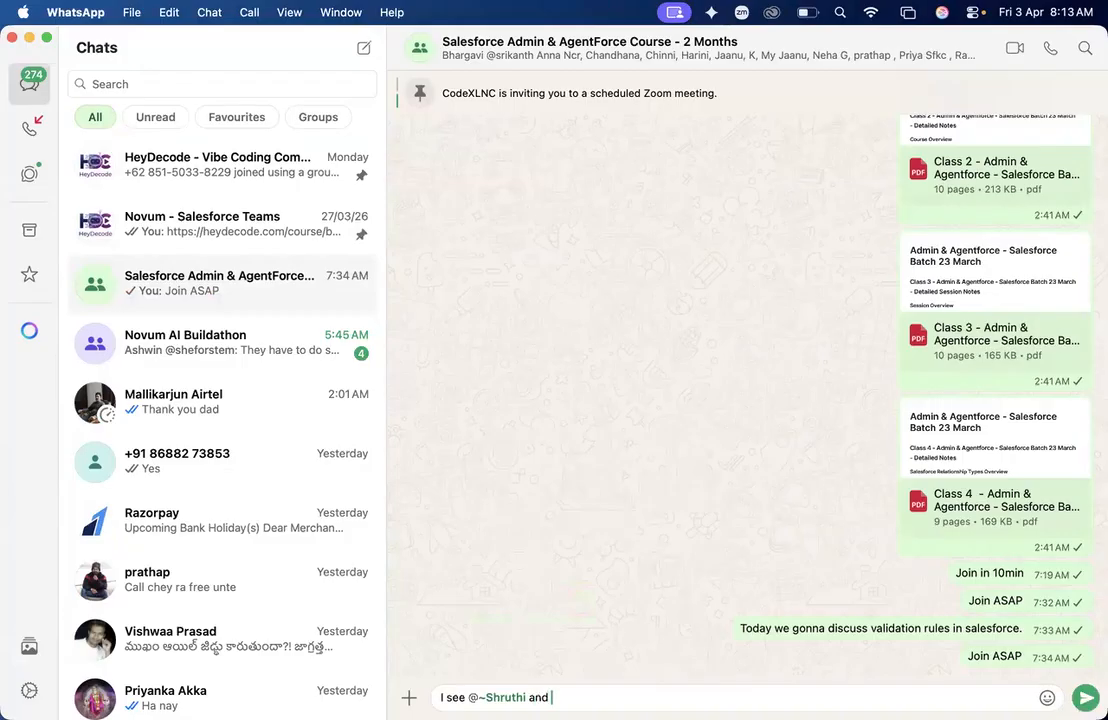
text(@cha)
key(Return)
text(, @rah)
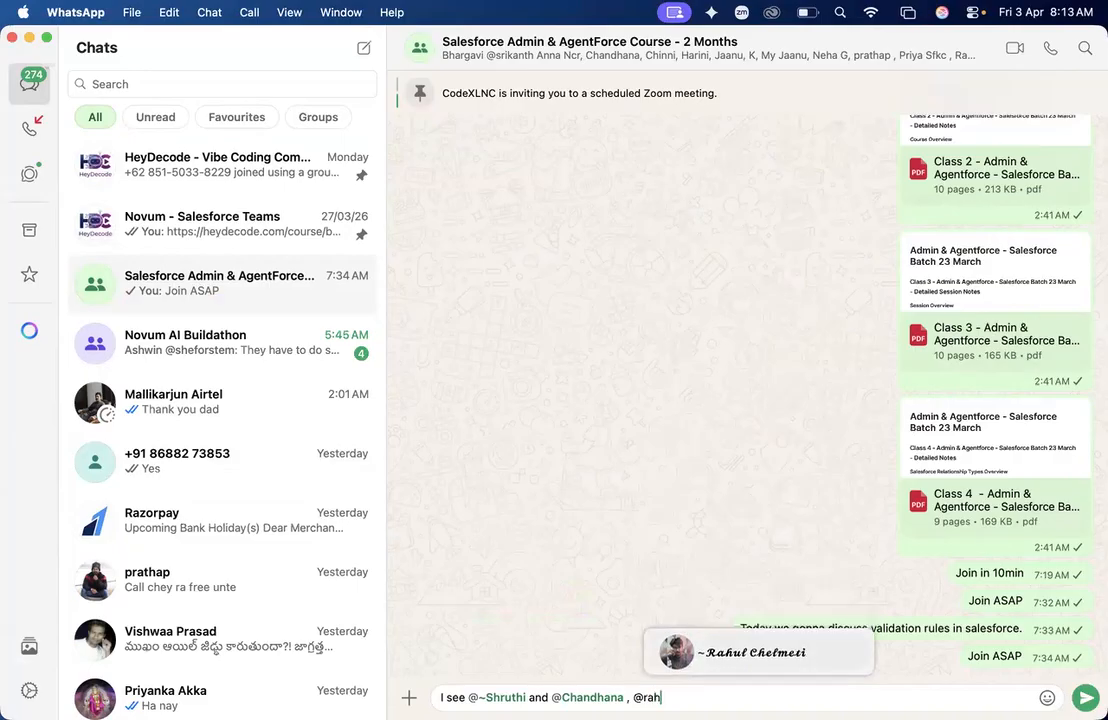
key(Return)
- Complete the group message with "are absent in todays class." and send it
text(are )
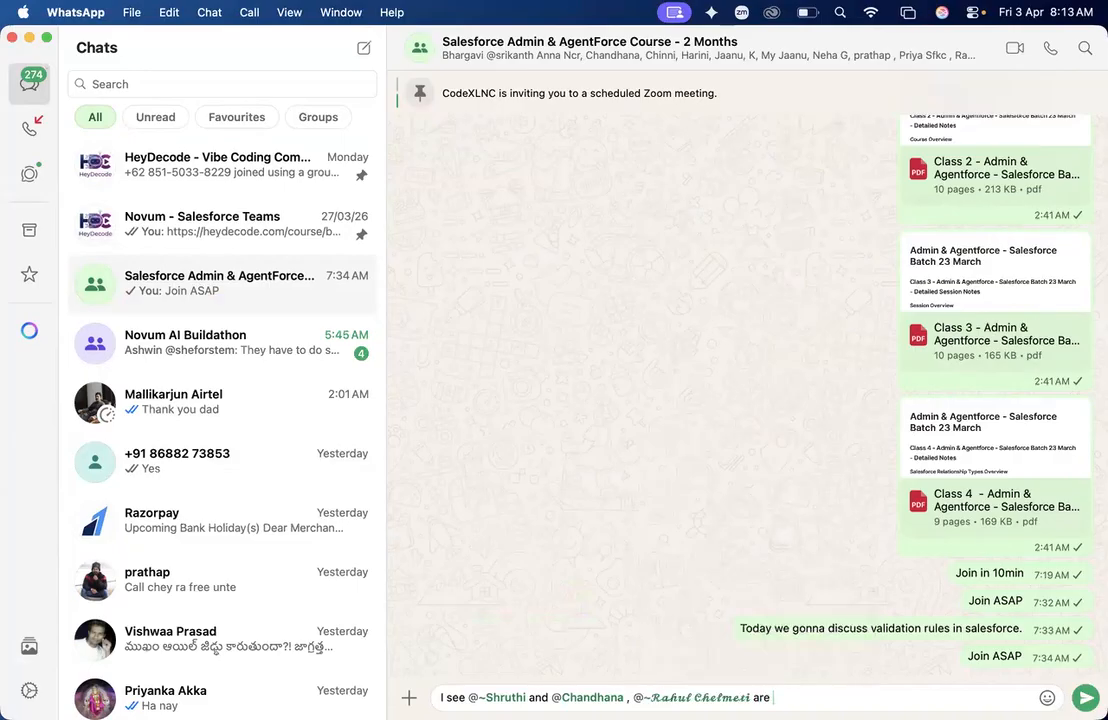
text(absent in todays c)
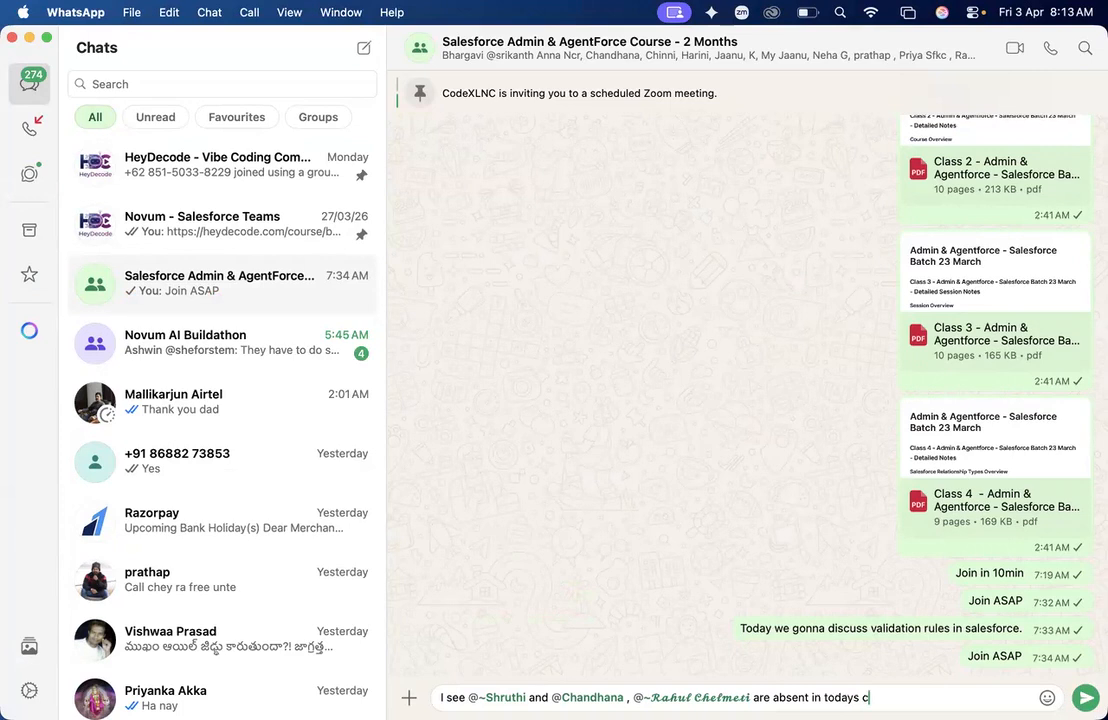
text(lass.)
key(Return)
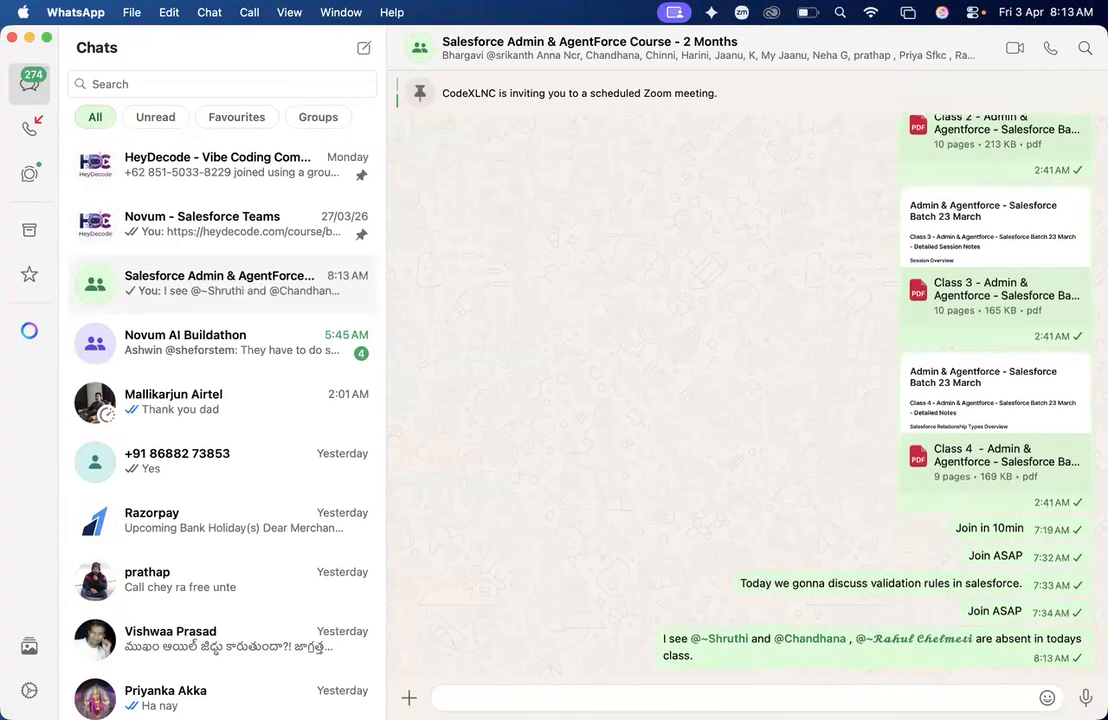
- Send the course group the message "This is the important class."
text(I)
key(BackSpace)
text(This si)
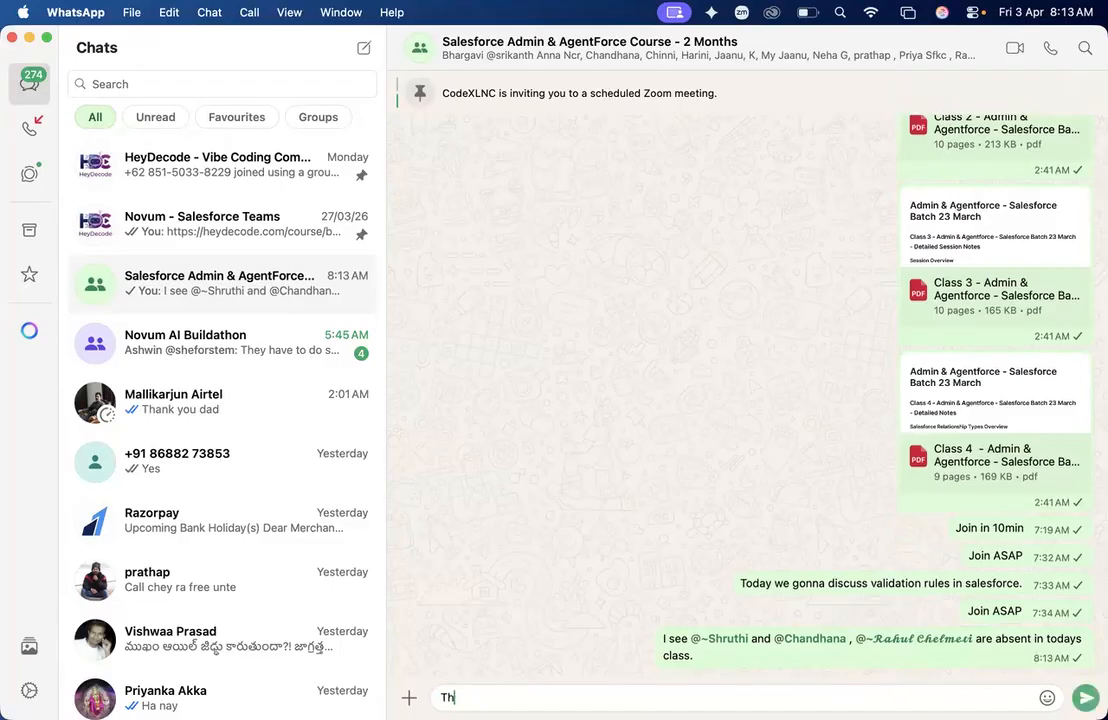
key(BackSpace)
key(BackSpace)
key(BackSpace)
text(is )
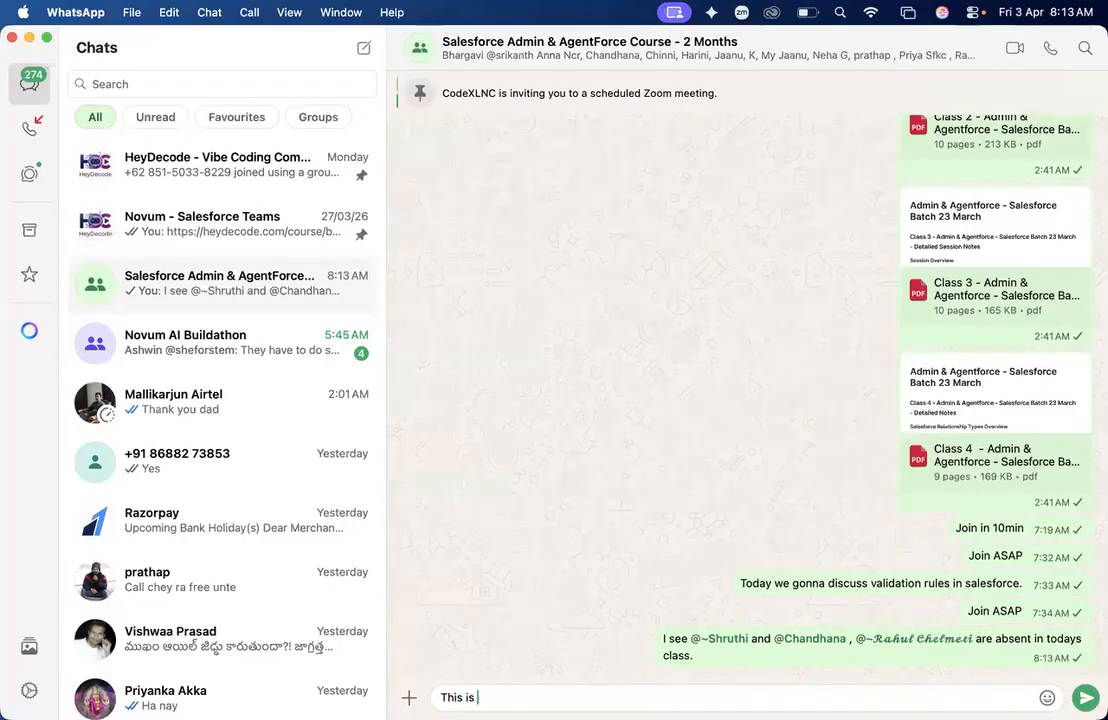
text(the iportan)
key(BackSpace)
key(BackSpace)
key(BackSpace)
key(BackSpace)
key(BackSpace)
key(BackSpace)
key(BackSpace)
text(importnat)
key(BackSpace)
key(BackSpace)
key(BackSpace)
key(BackSpace)
key(BackSpace)
text(tant class,)
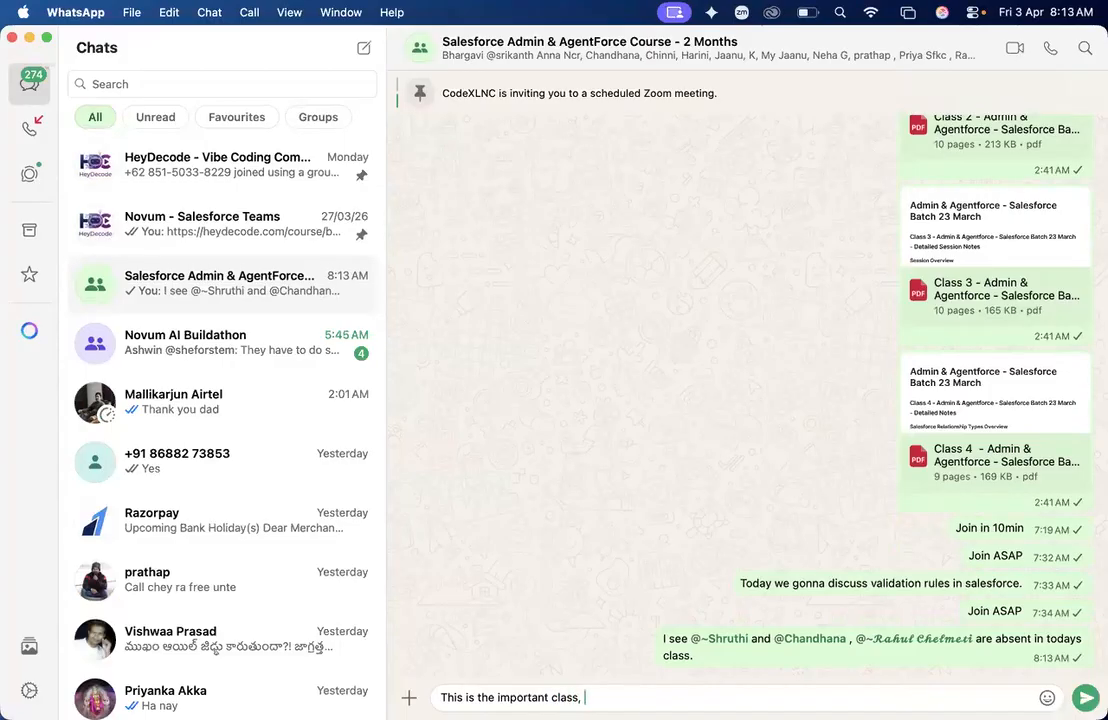
key(BackSpace)
key(BackSpace)
text(.)
key(Return)
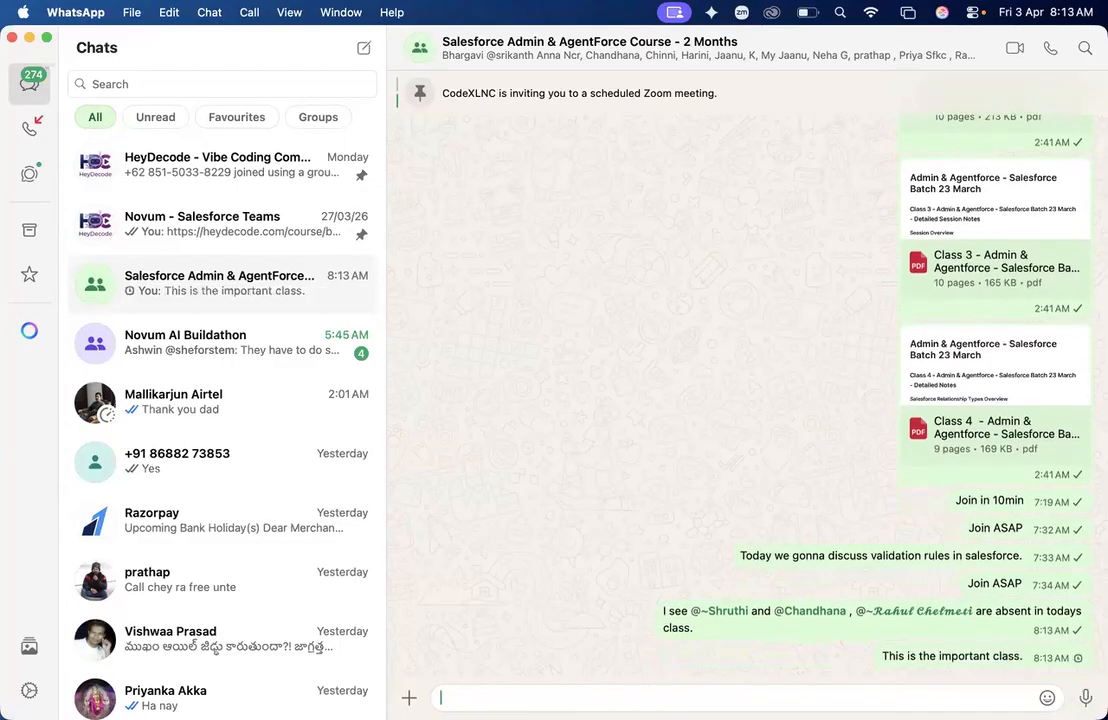
- Send the group "I will be uploading recording do practice and complete module by EOD" and return to the Salesforce student record in Chrome
text(I will be uploading recording do practice and complete moduke)
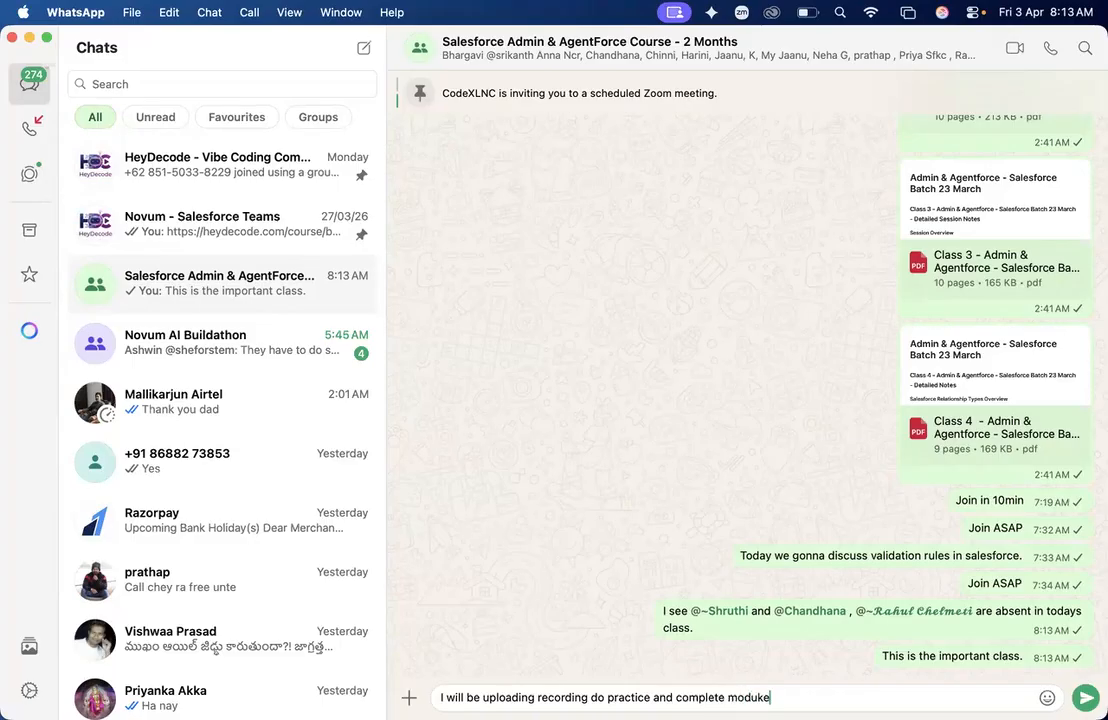
key(BackSpace)
key(BackSpace)
key(BackSpace)
text(ule by EOD)
key(Return)
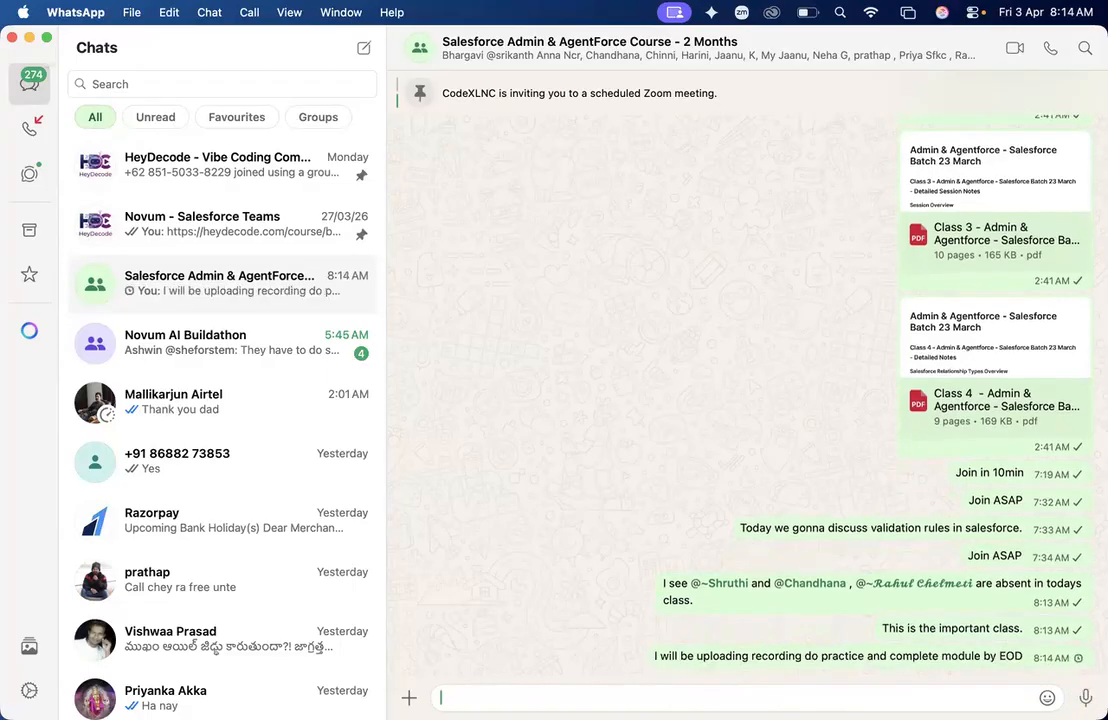
key(super+Tab)
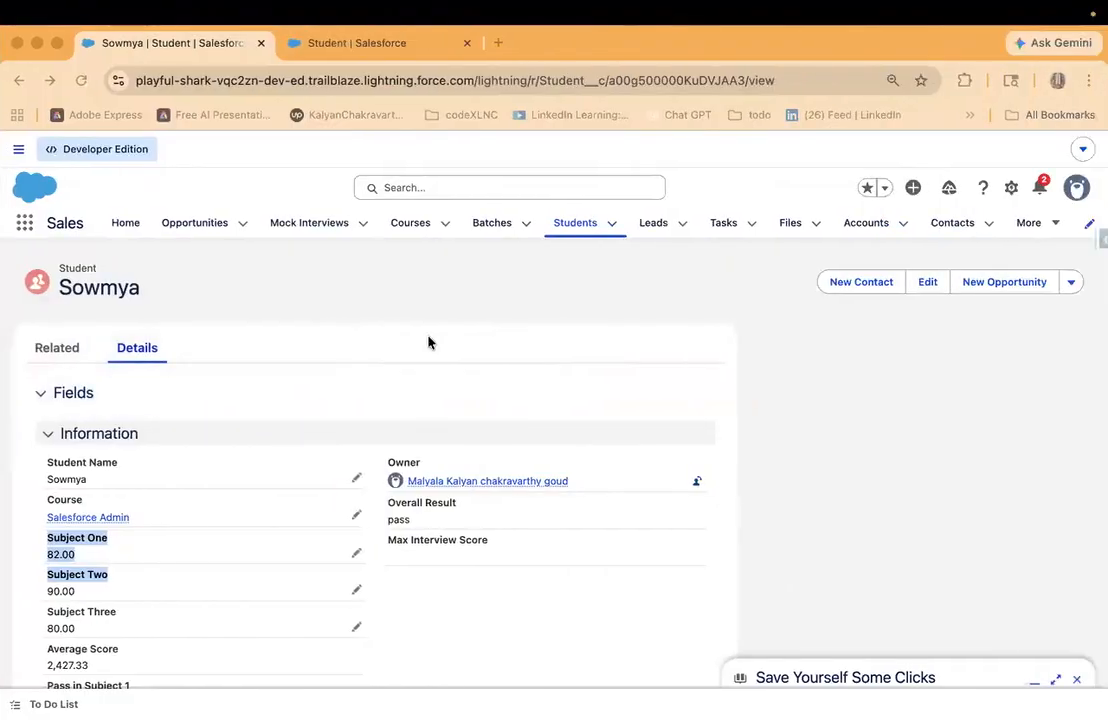